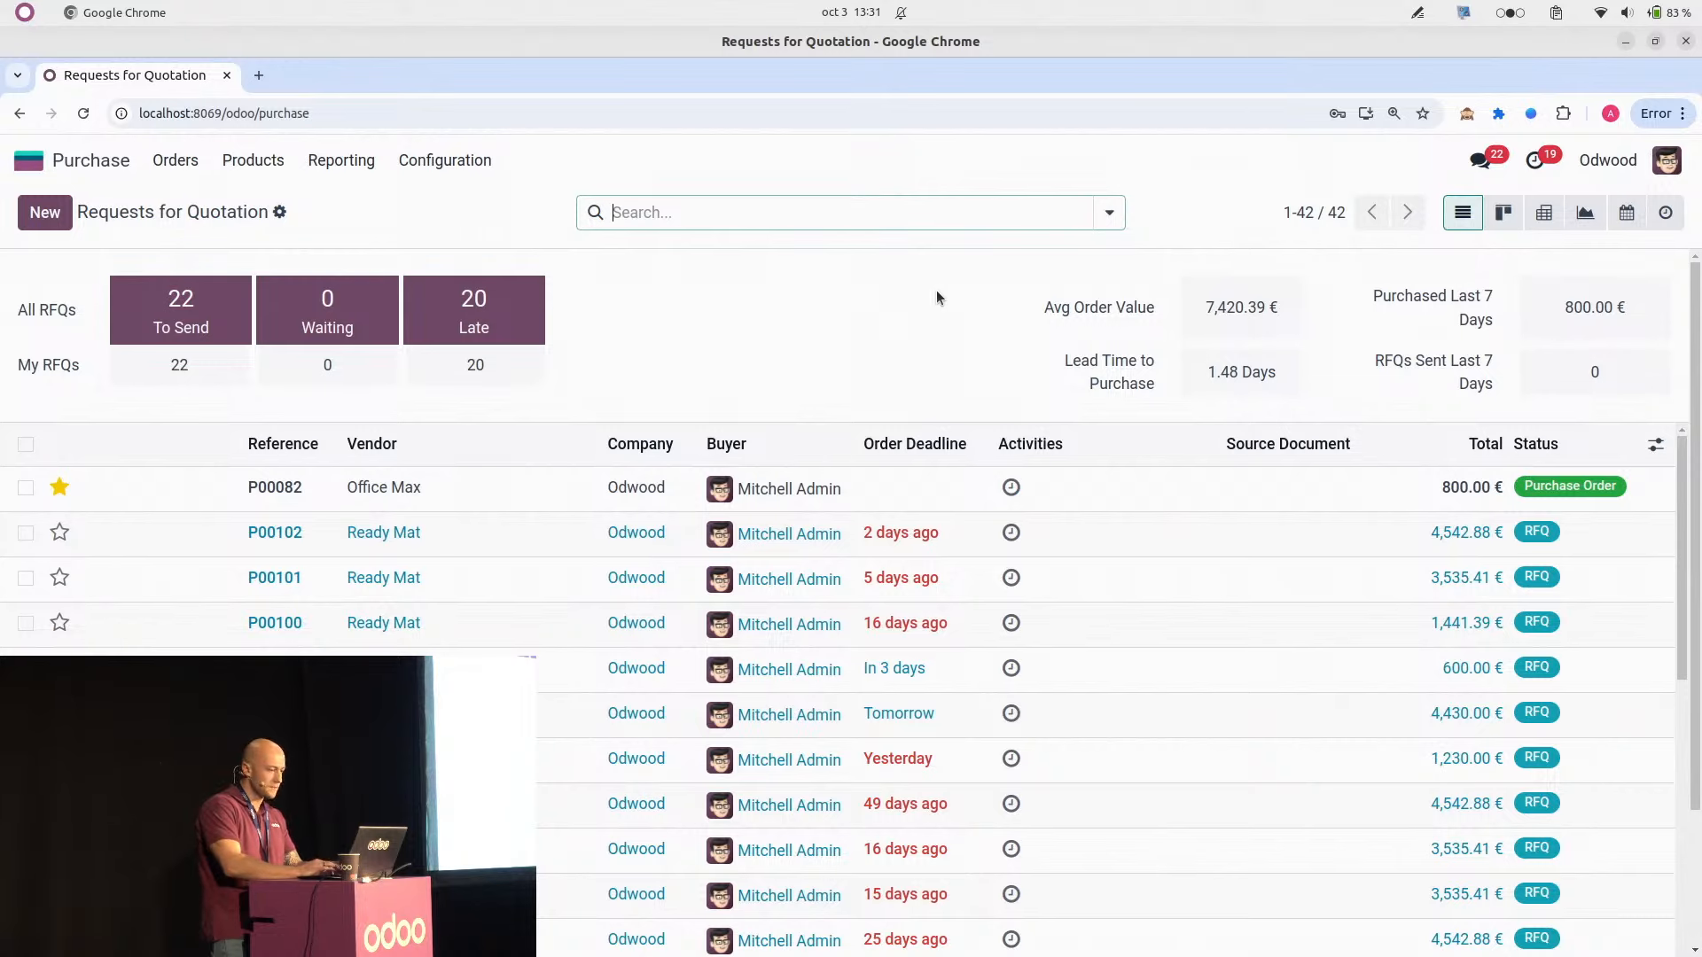
Step: Group the requests for quotation by vendor and filter the list to RFQs
left_click(1109, 213)
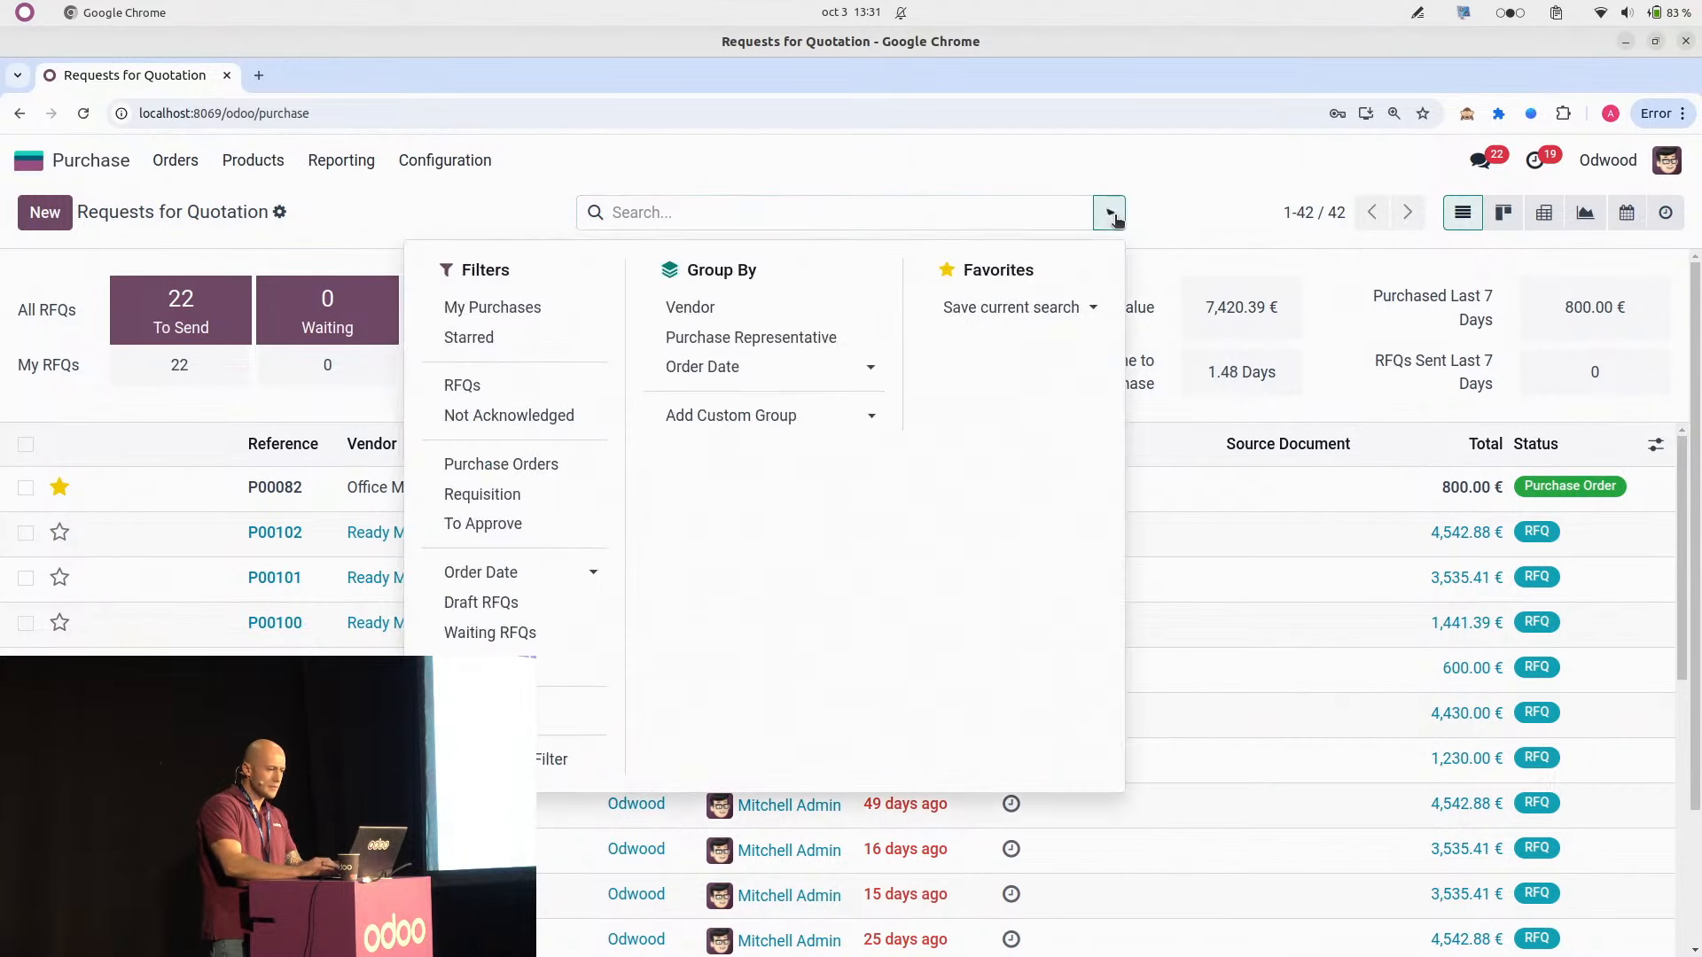
left_click(690, 310)
left_click(482, 392)
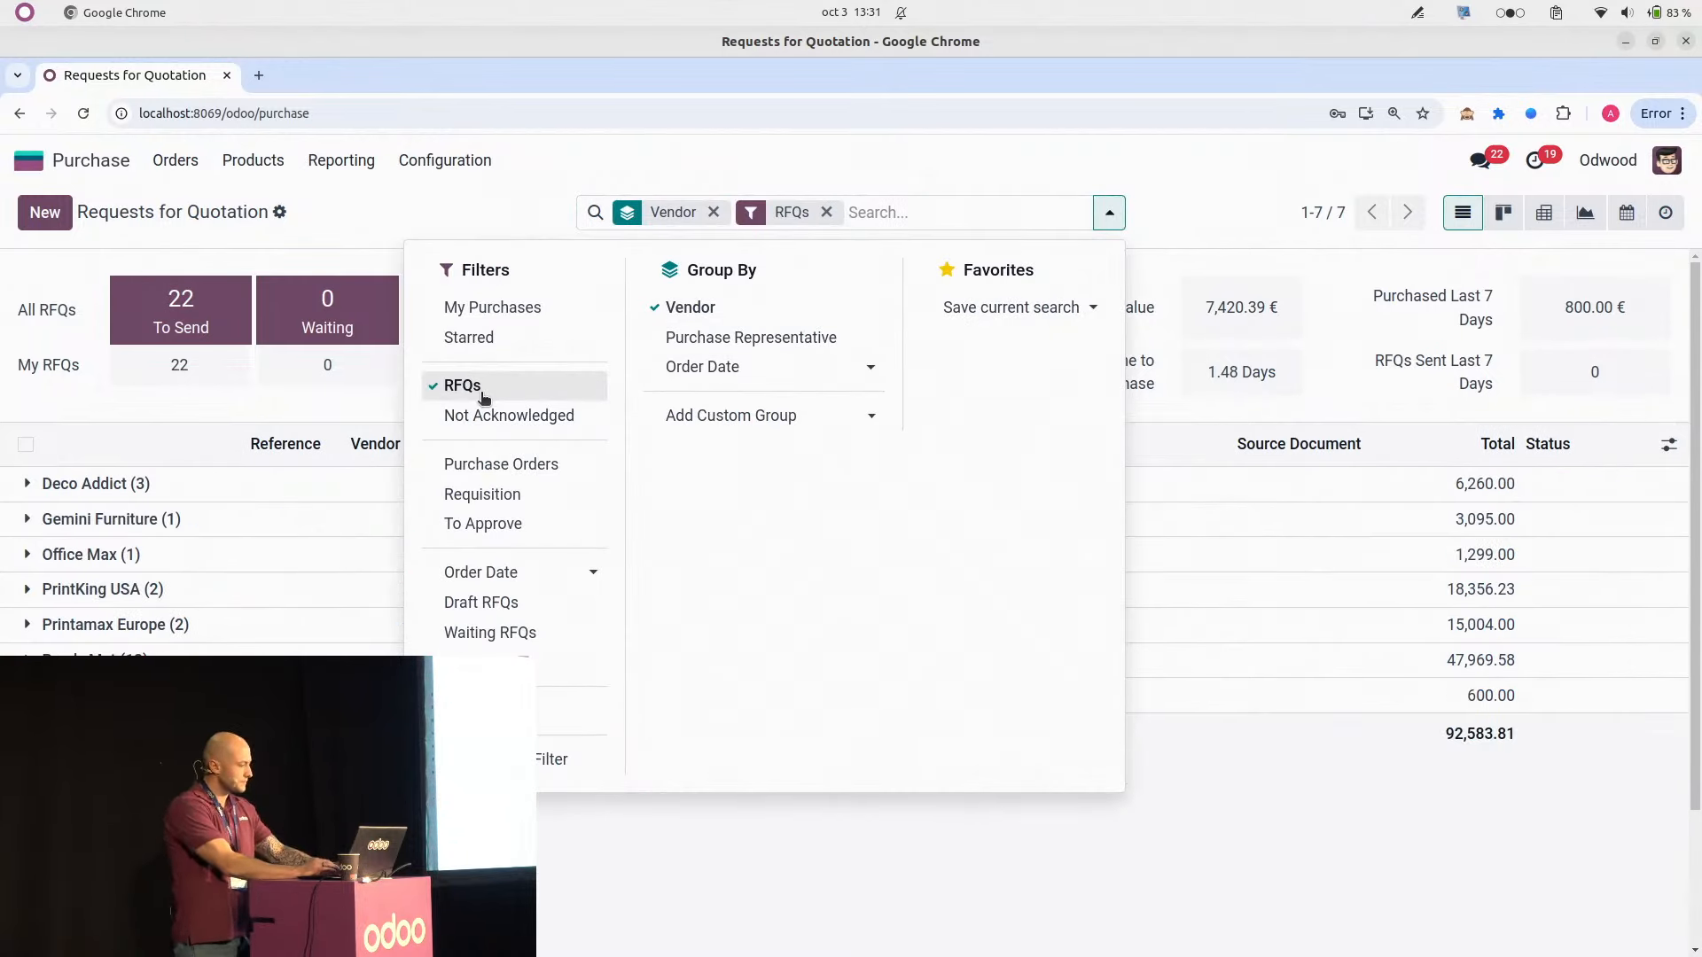
left_click(372, 772)
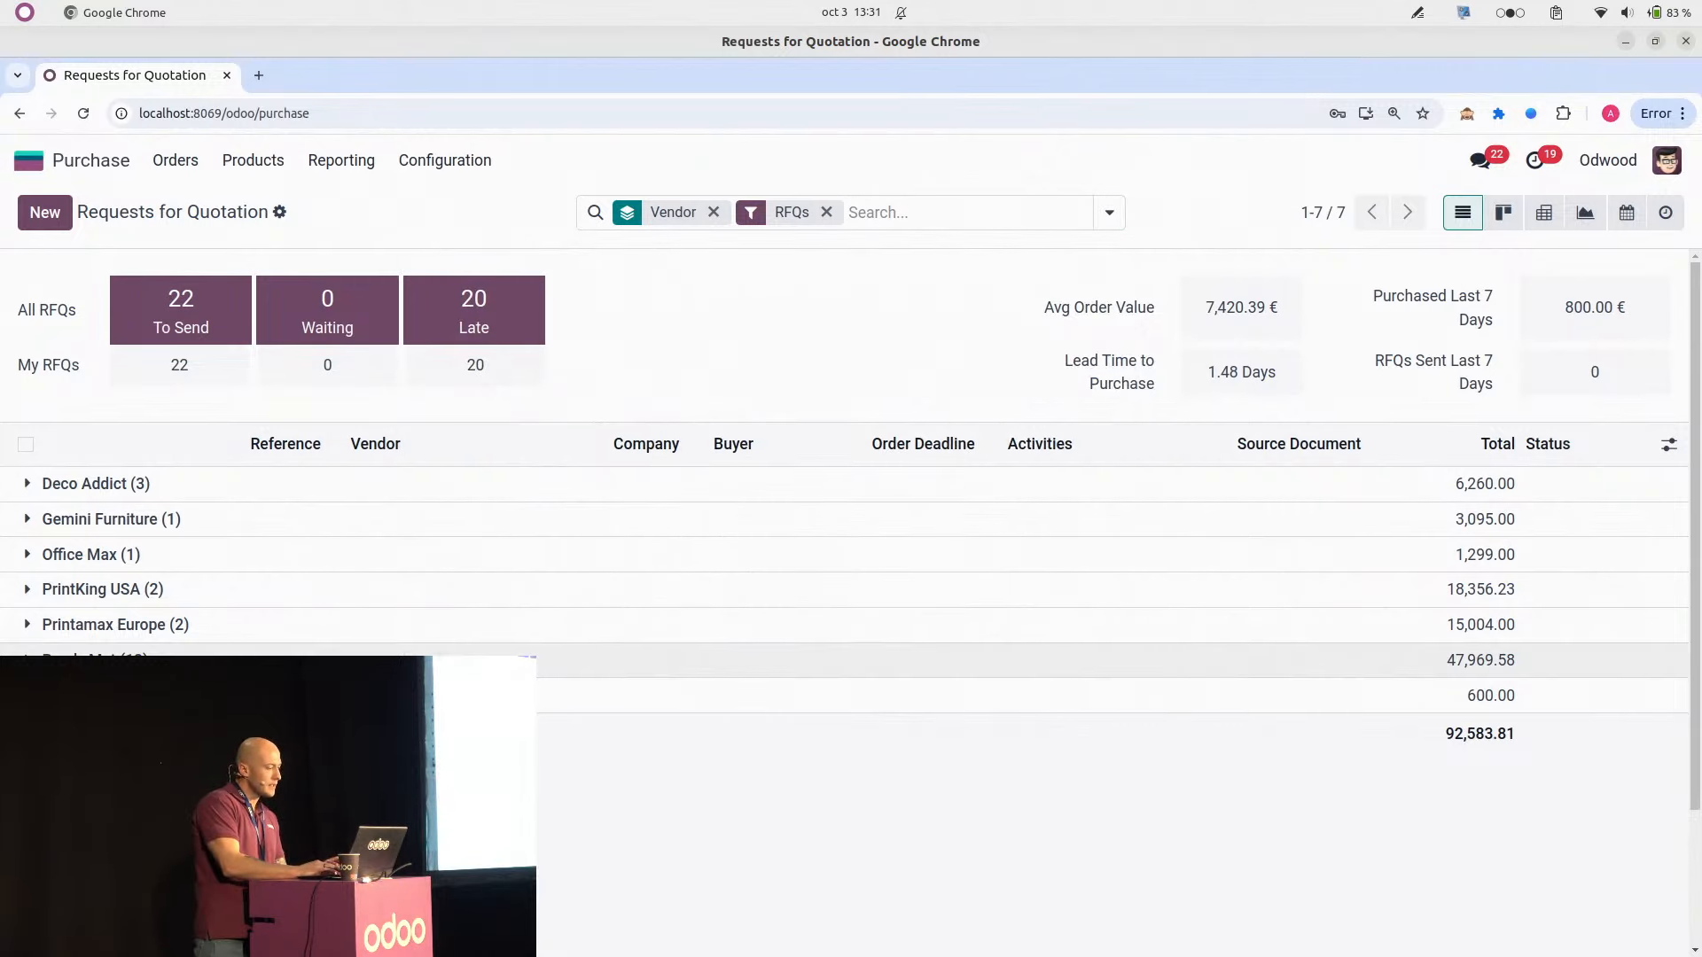
Step: Expand the Ready Mat vendor group and cancel all of its requests for quotation together
left_click(106, 665)
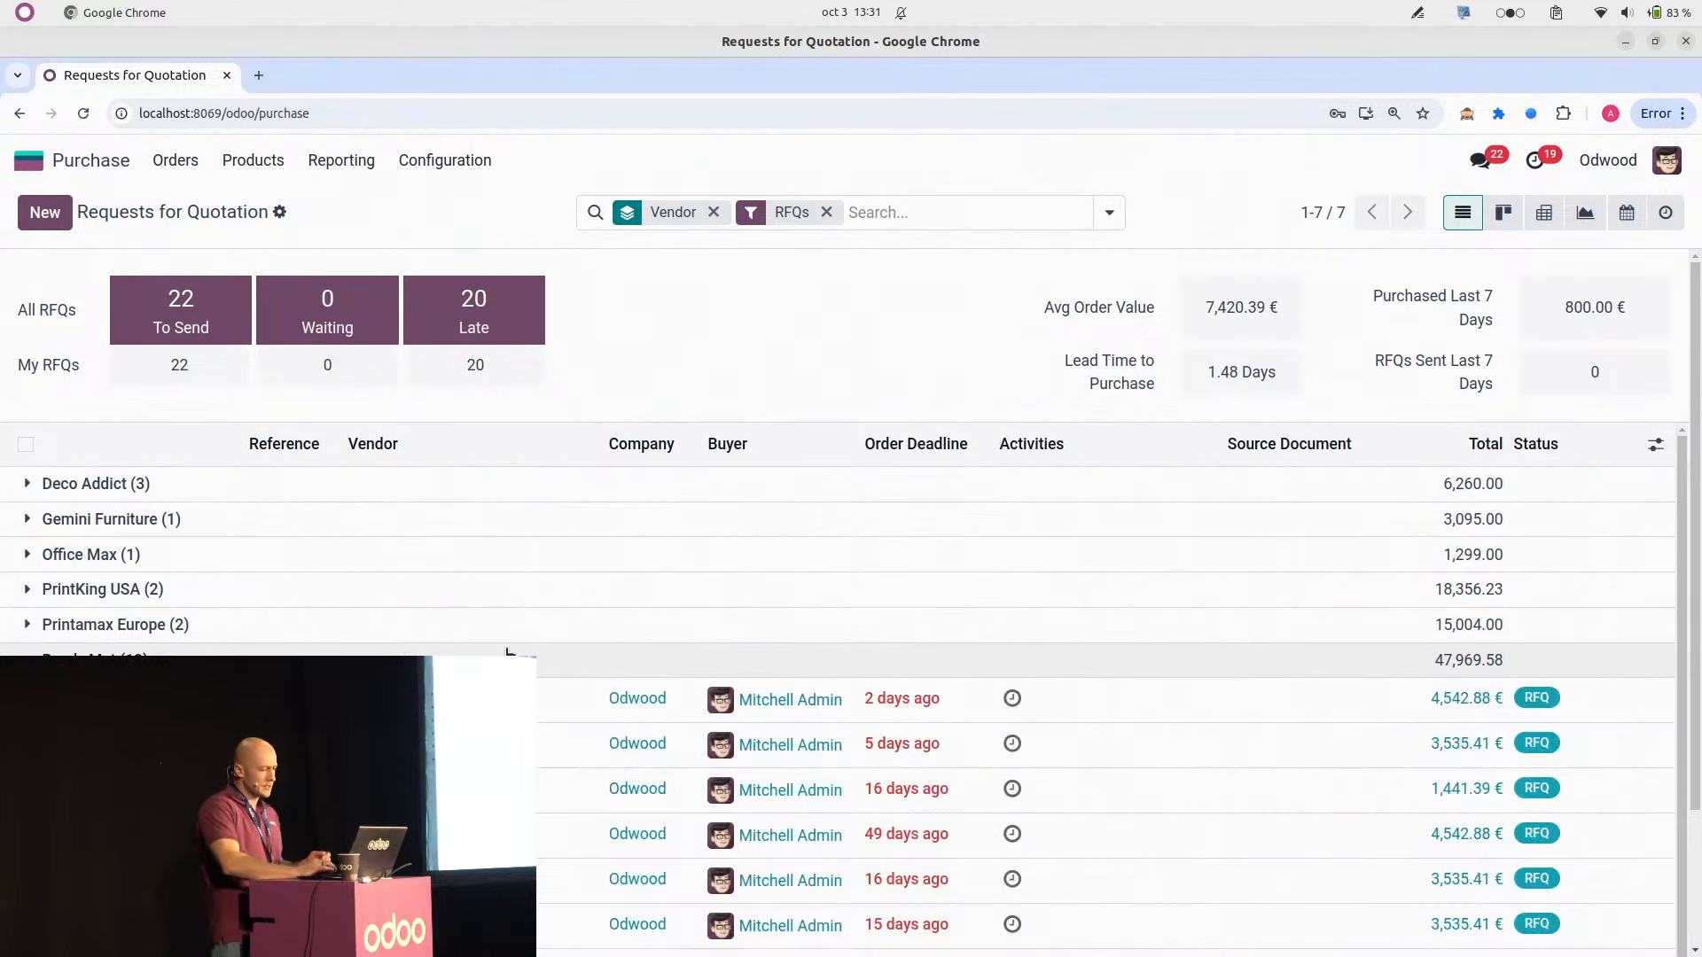
scroll(599, 727, "down", 2)
scroll(599, 727, "up", 2)
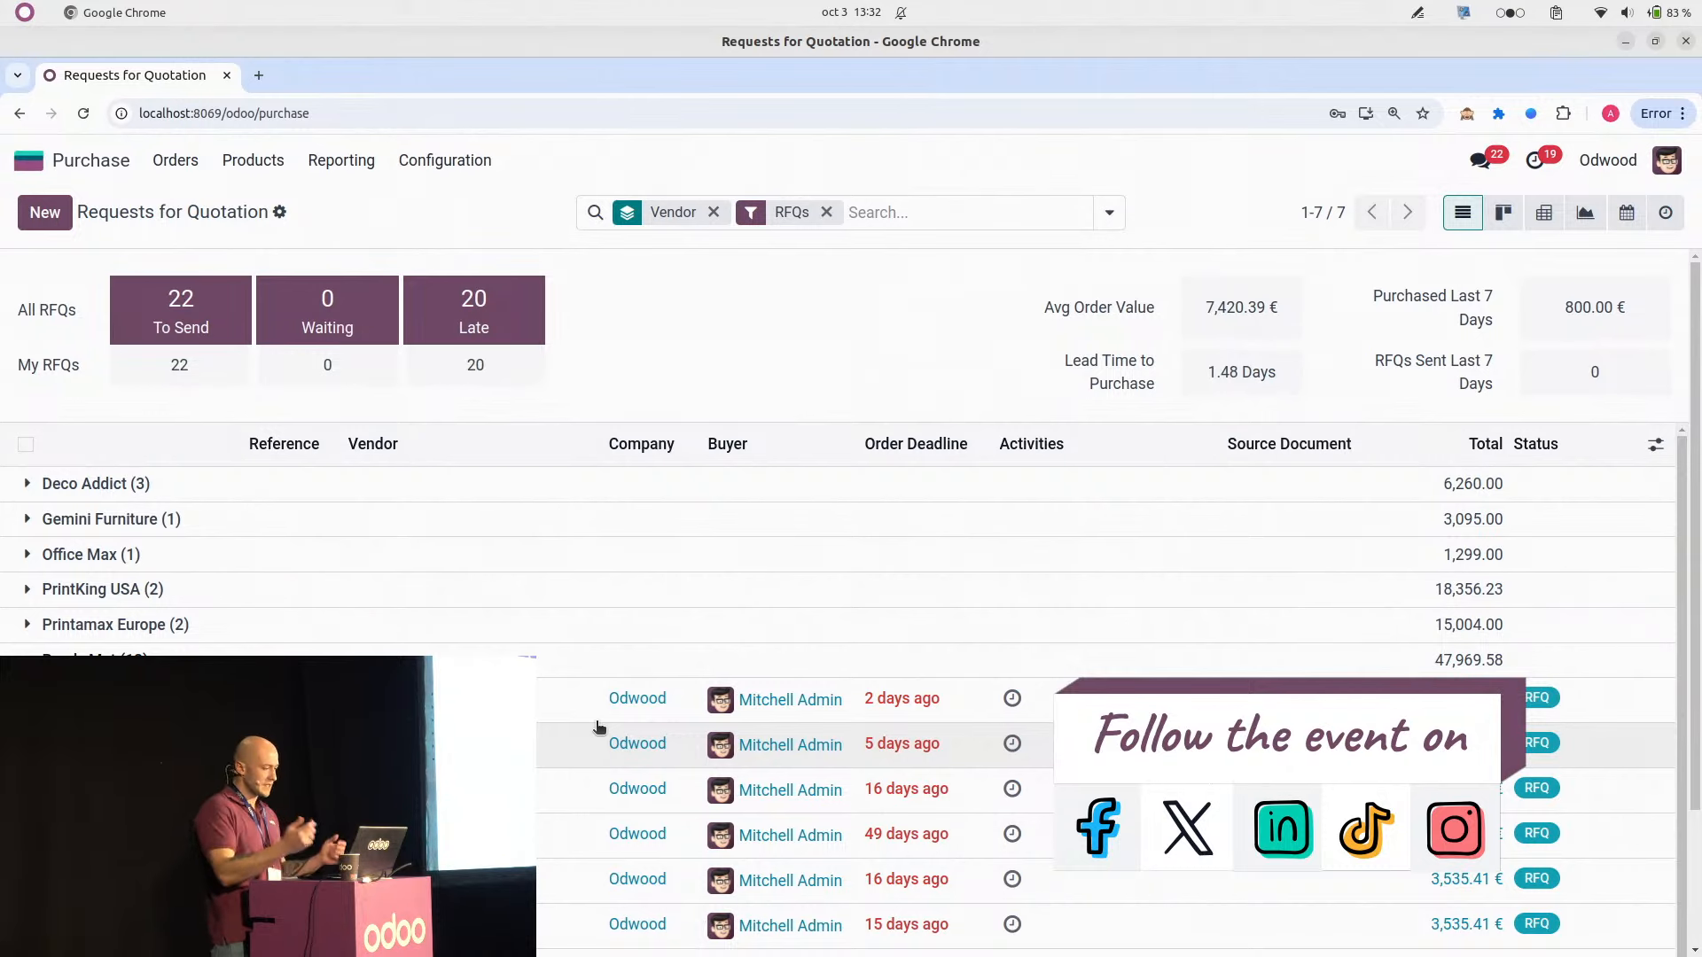
scroll(598, 727, "down", 2)
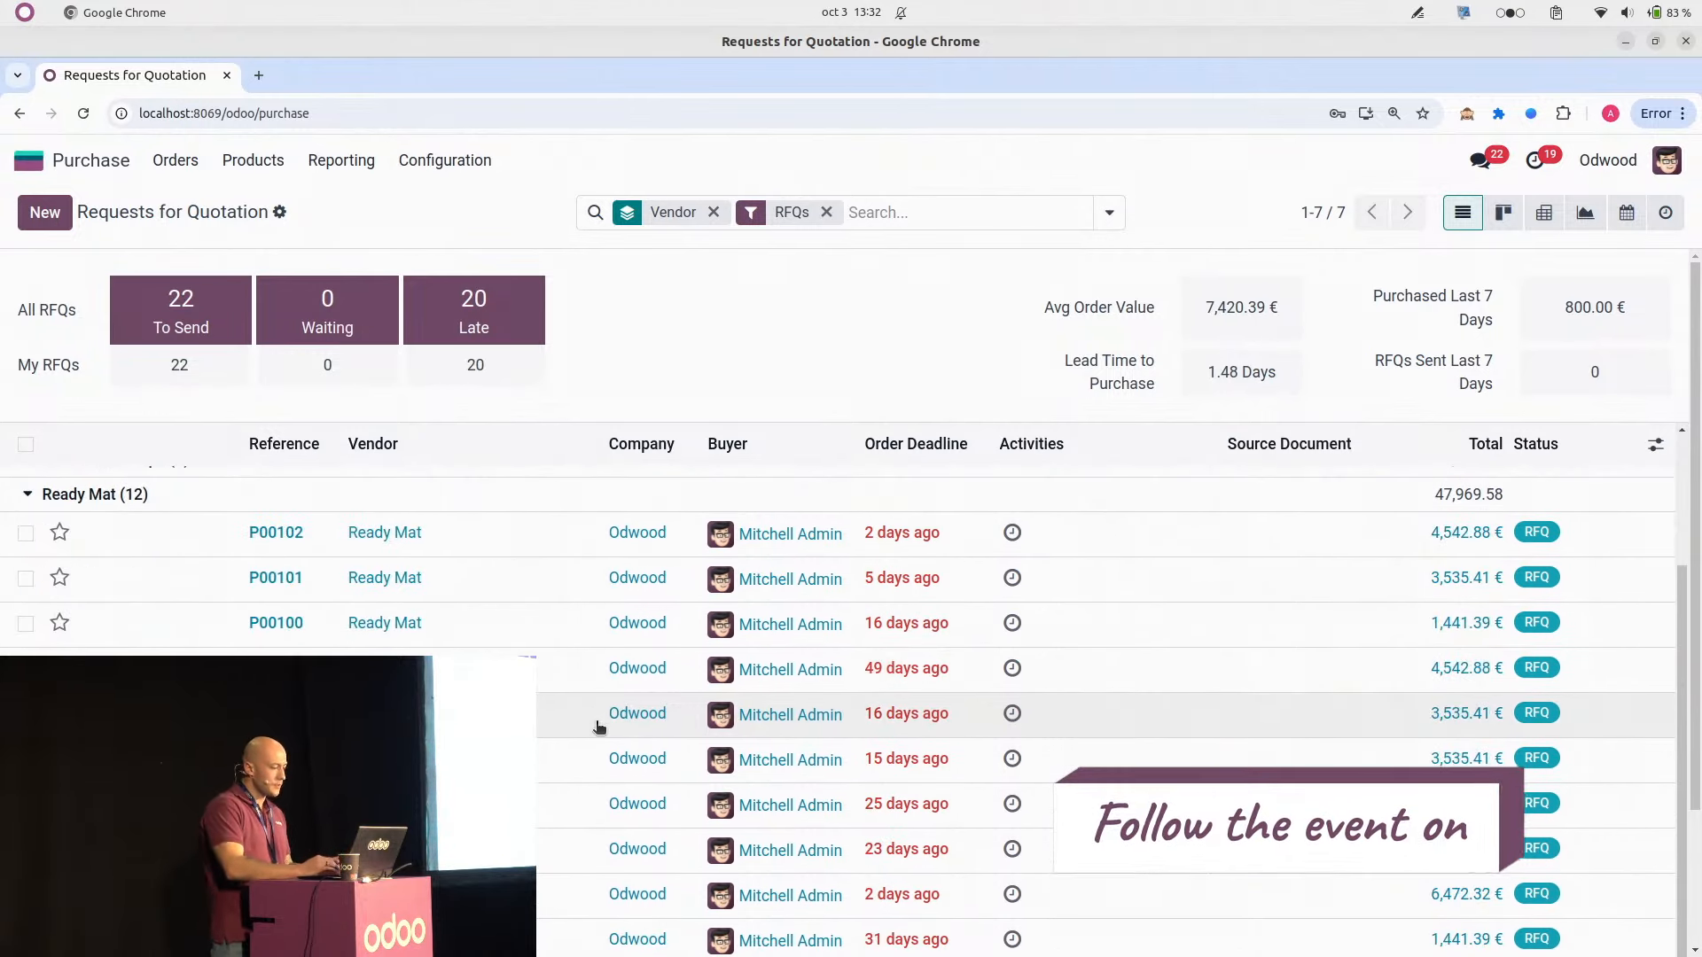
scroll(598, 725, "up", 2)
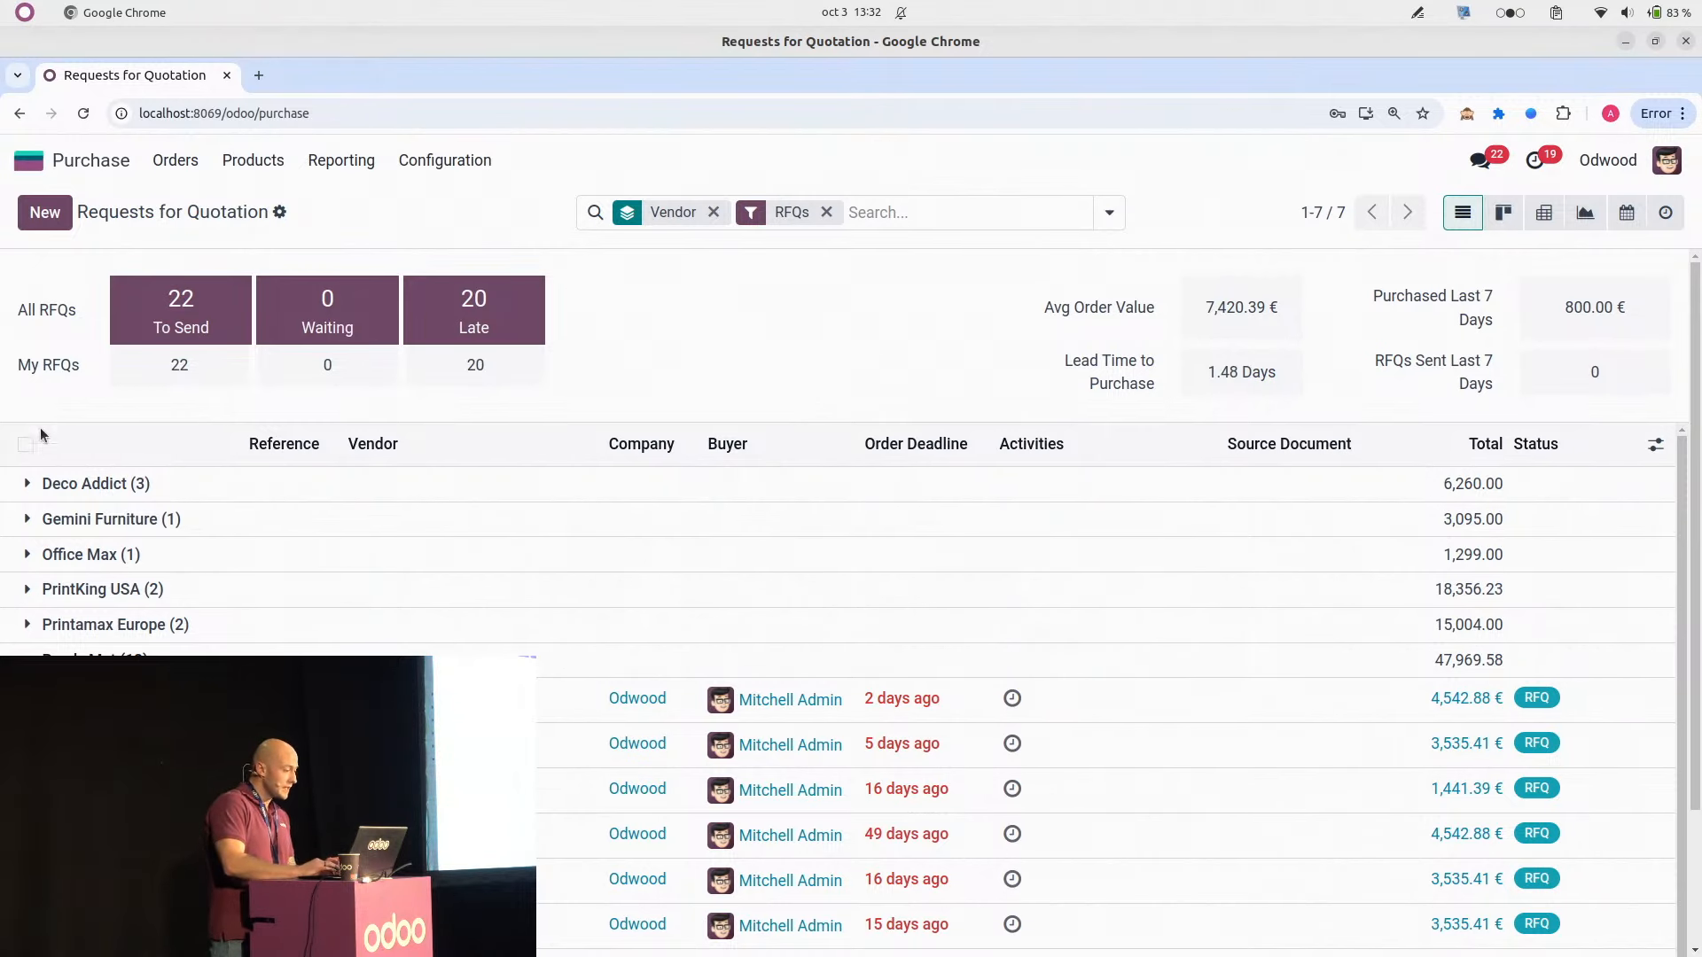
left_click(25, 444)
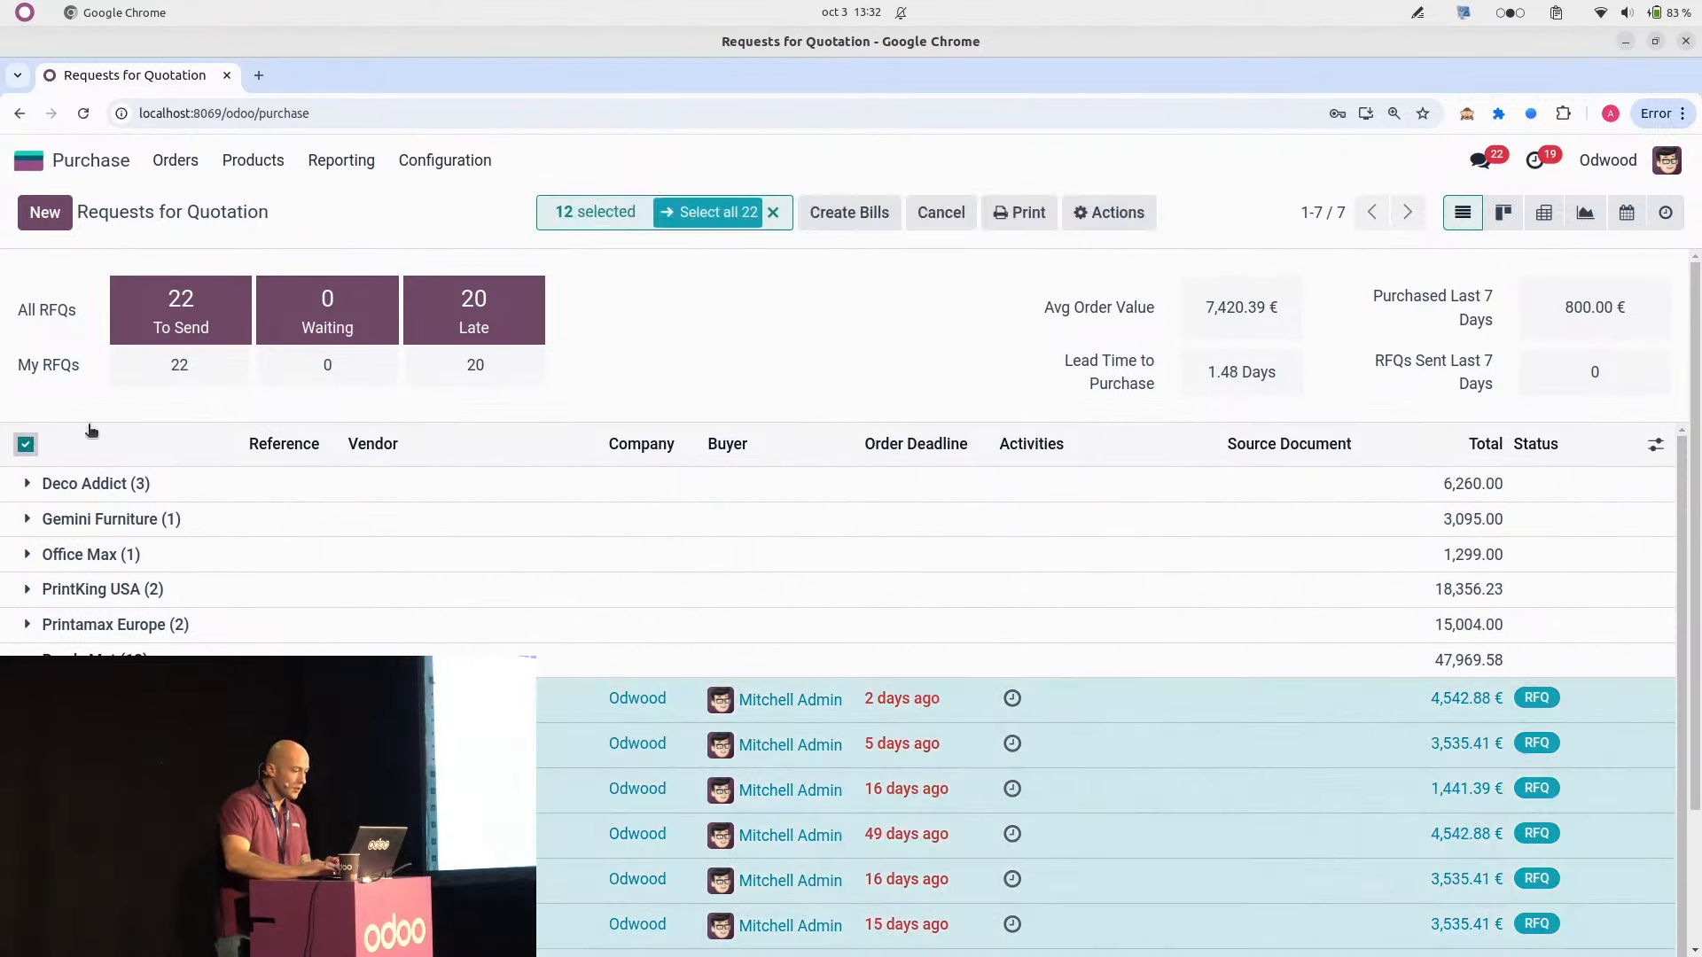
left_click(964, 225)
left_click(530, 613)
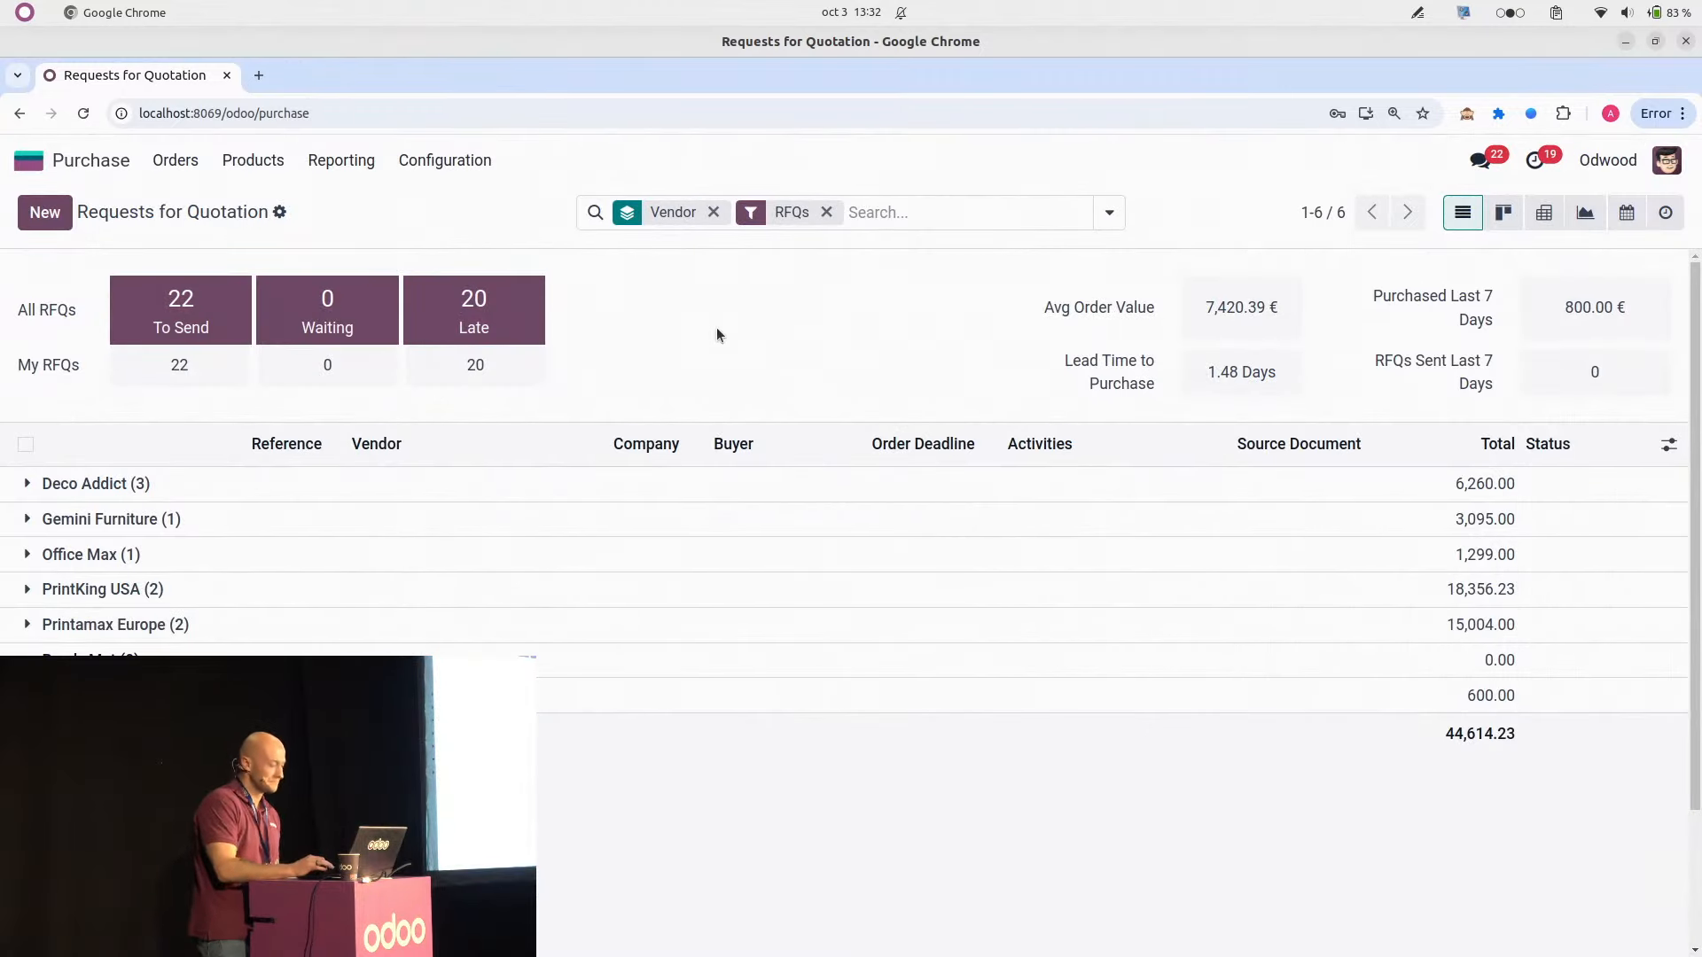
Step: Expand the Deco Addict group, look through its three requests for quotation one after another, and return to the list
left_click(29, 486)
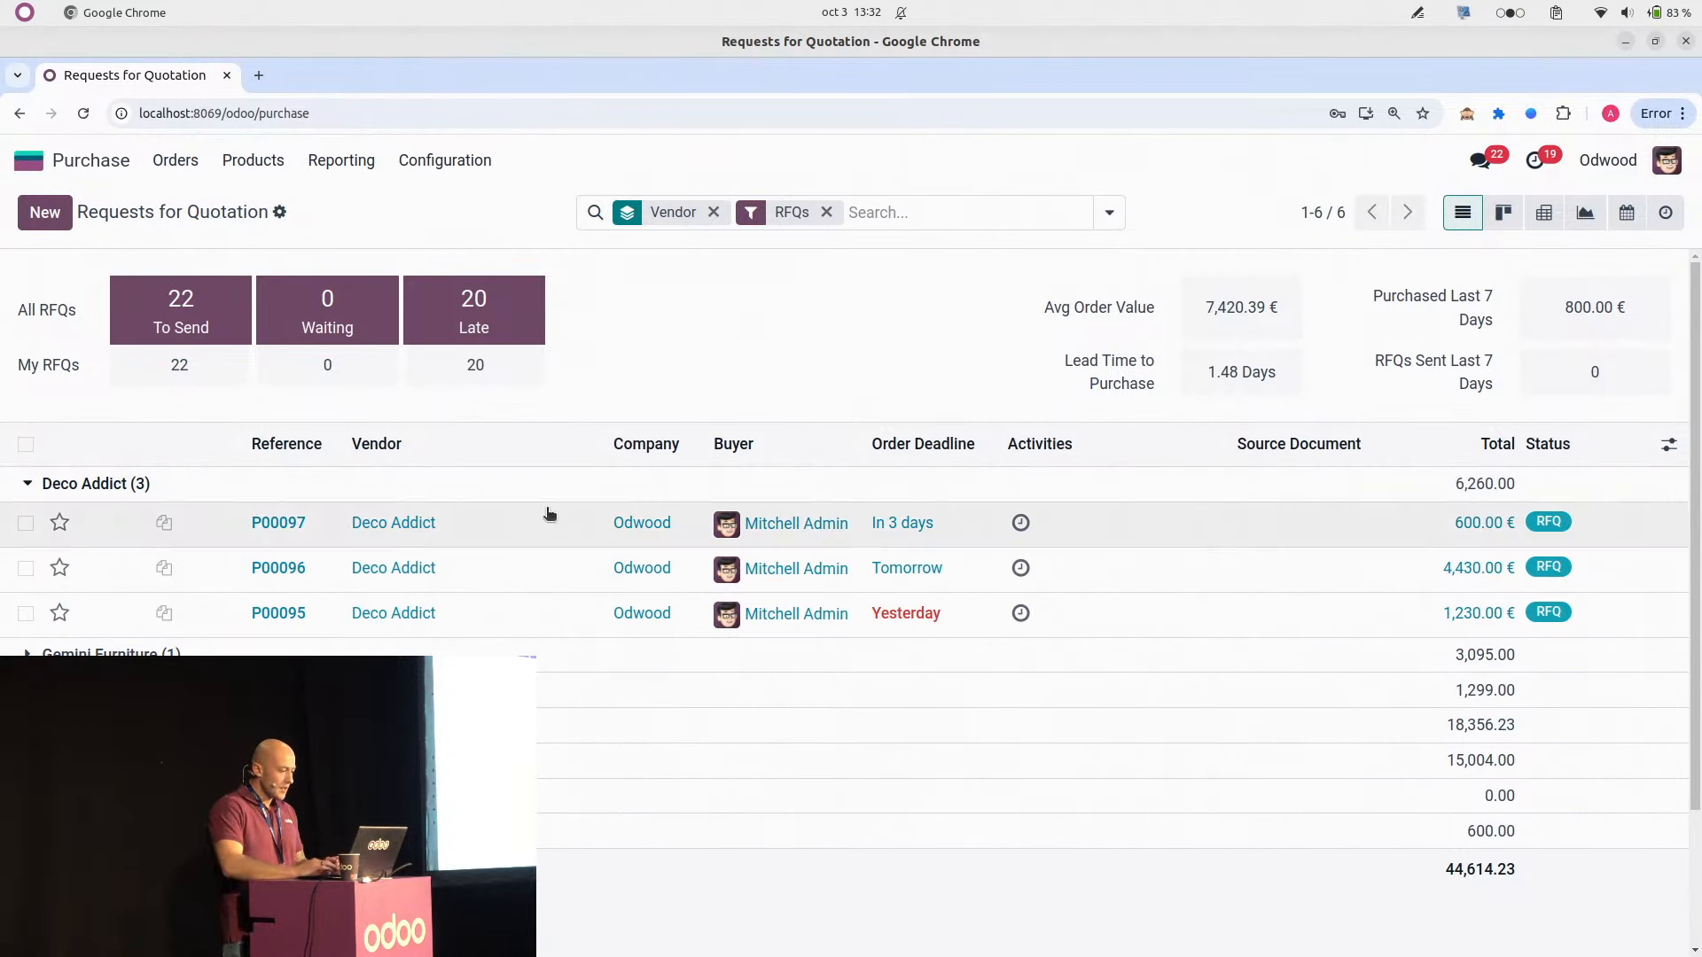
left_click(479, 529)
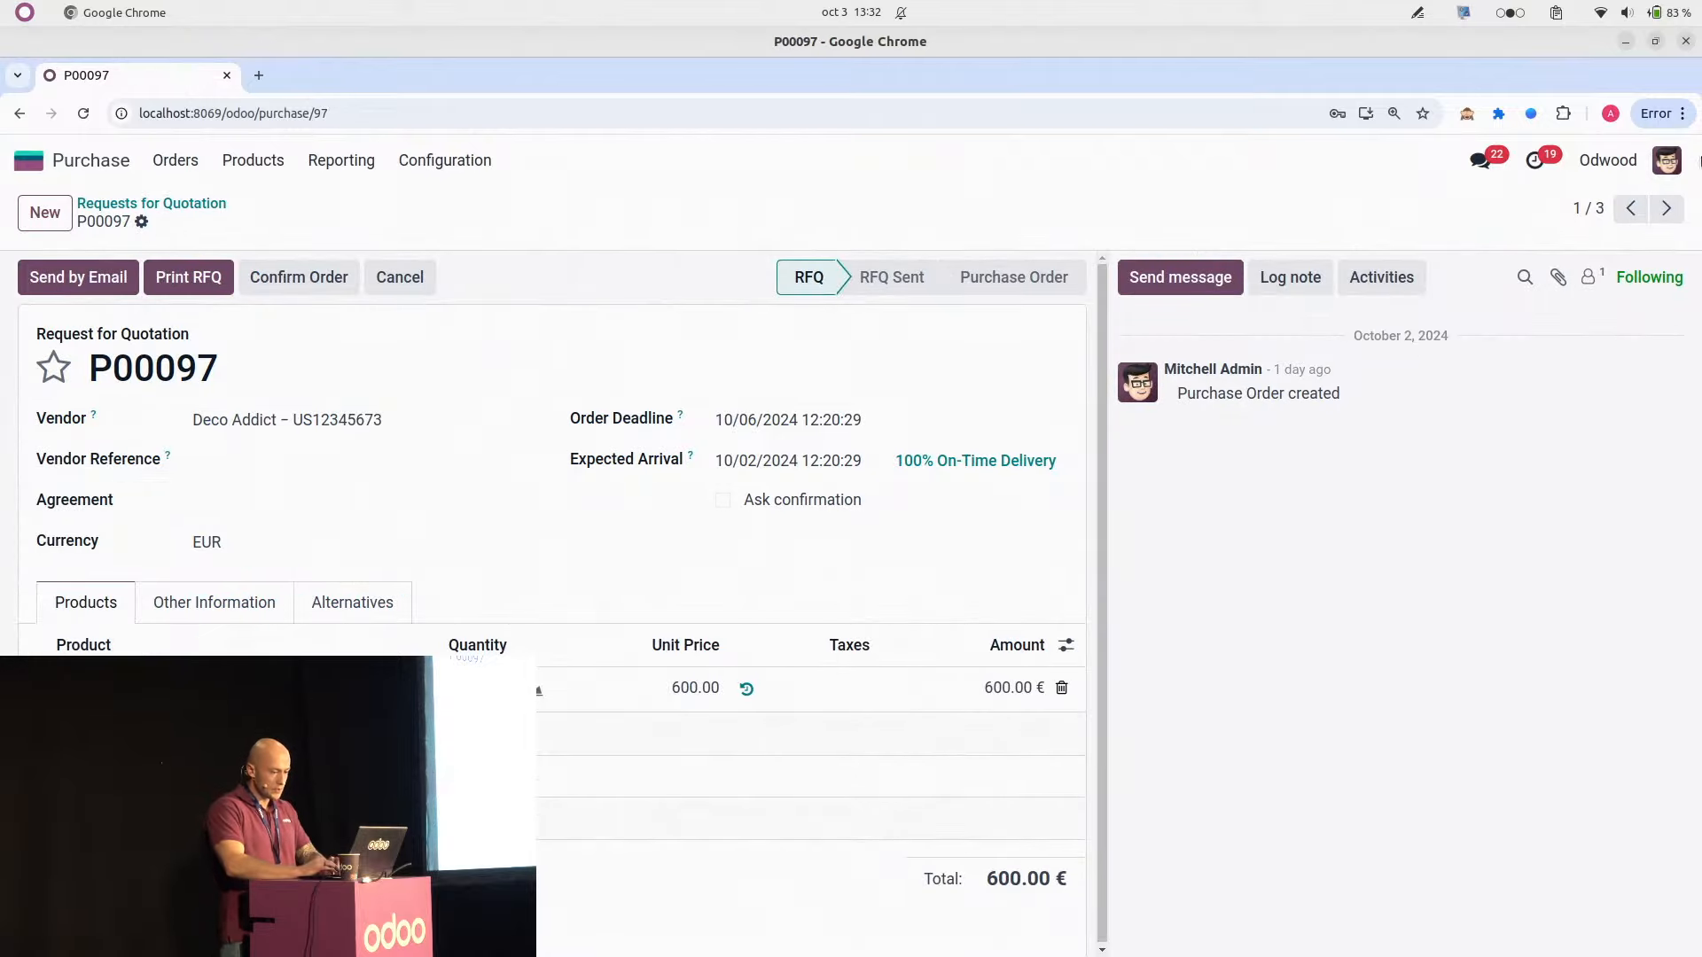
left_click(1666, 211)
left_click(1667, 211)
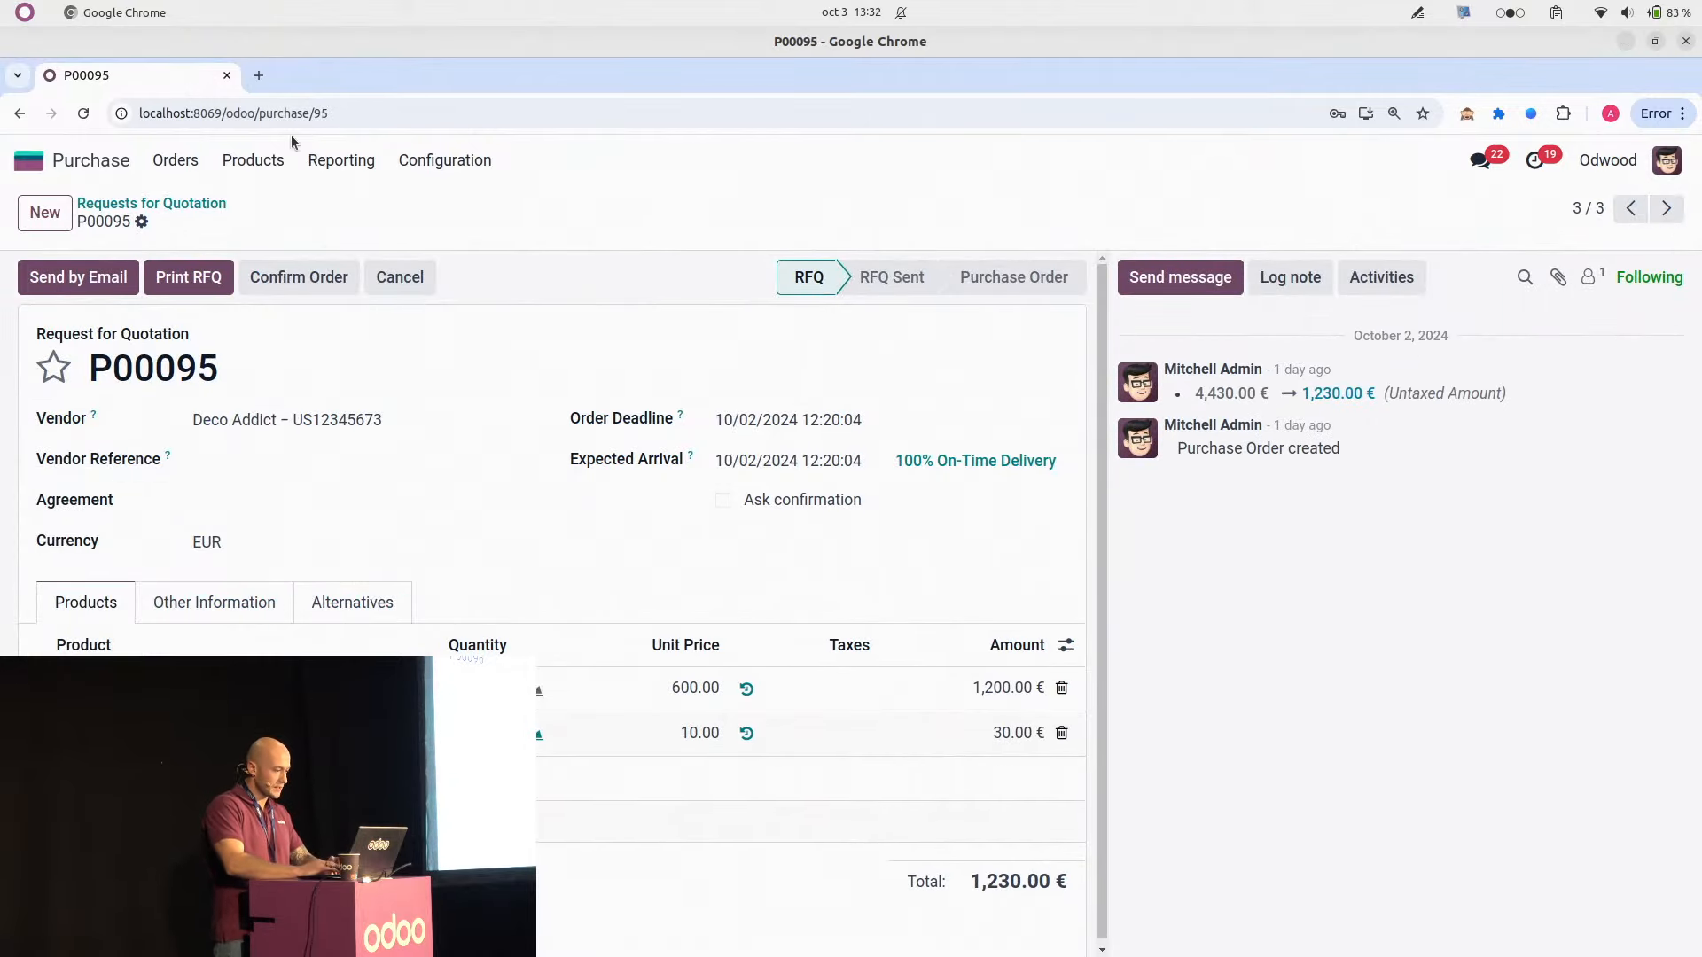
left_click(177, 204)
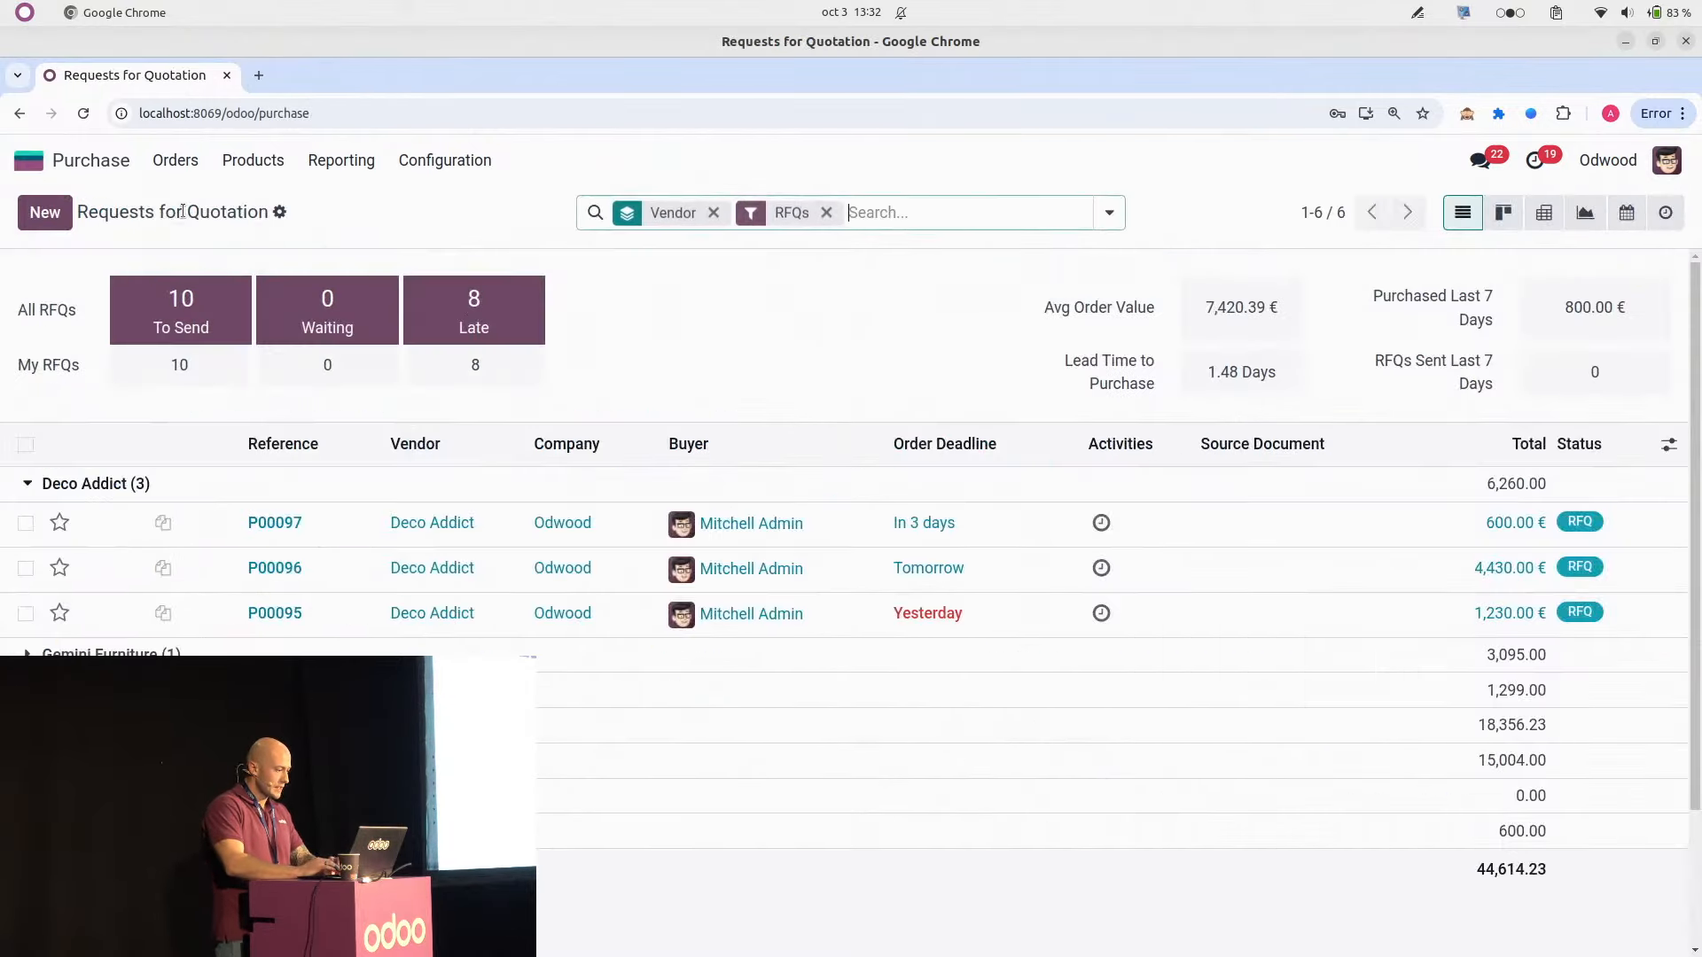
Step: Merge the three Deco Addict requests for quotation into one
left_click(26, 444)
left_click(1108, 204)
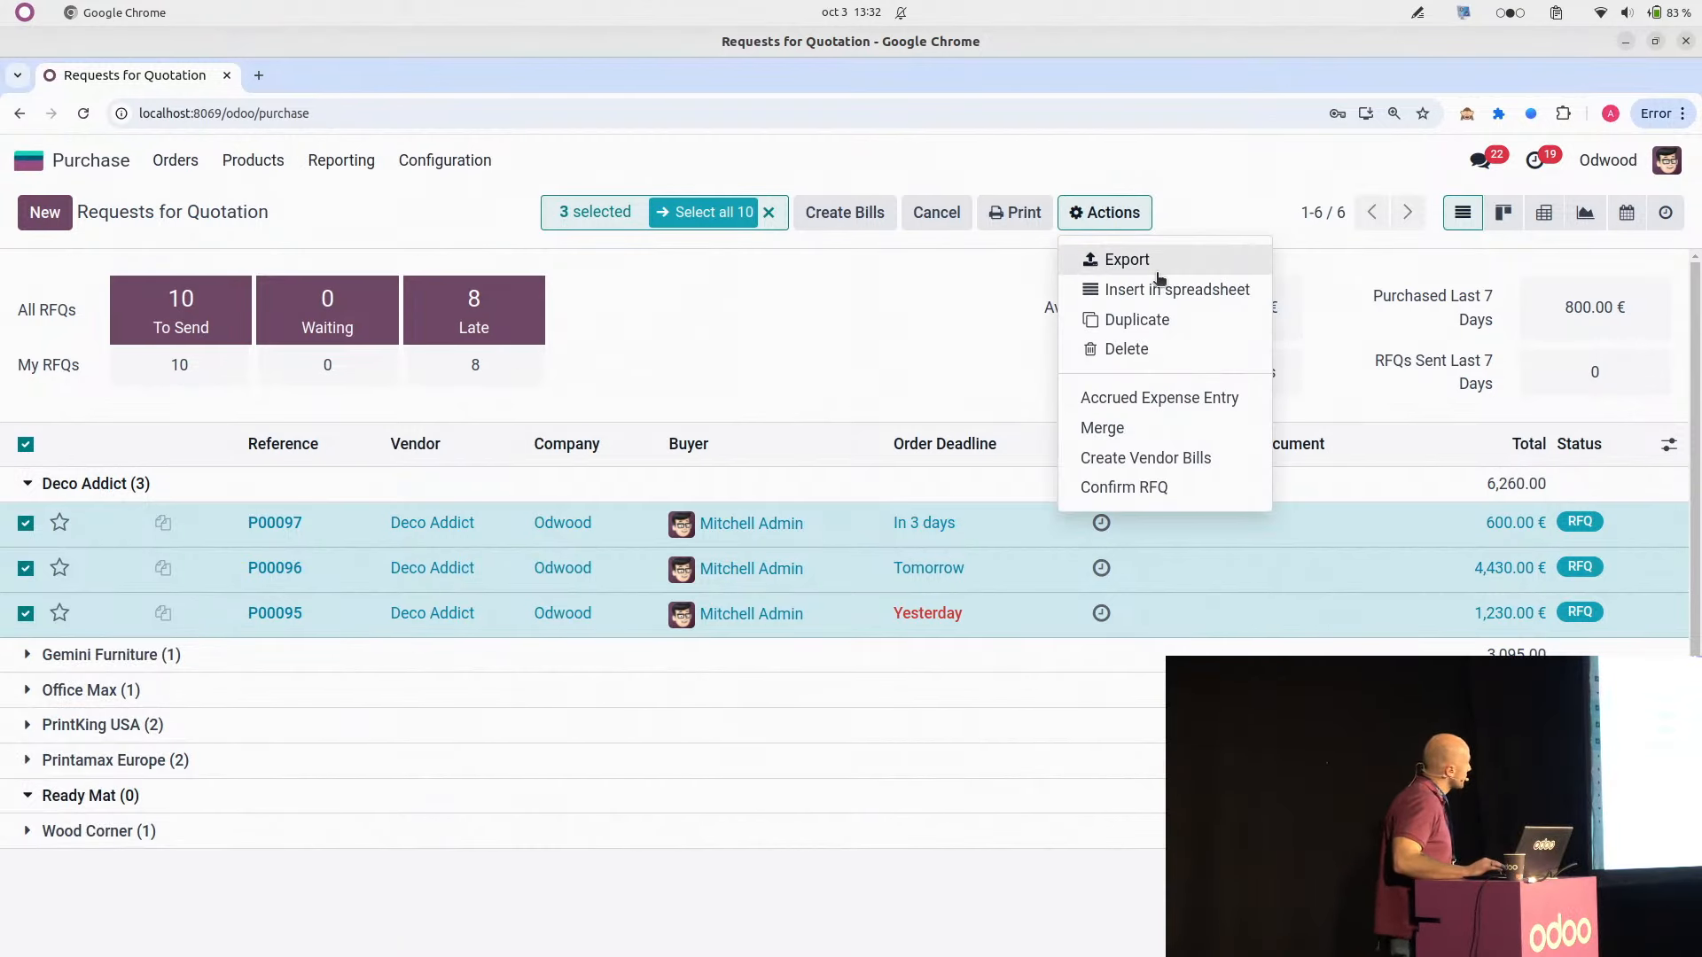
left_click(1116, 431)
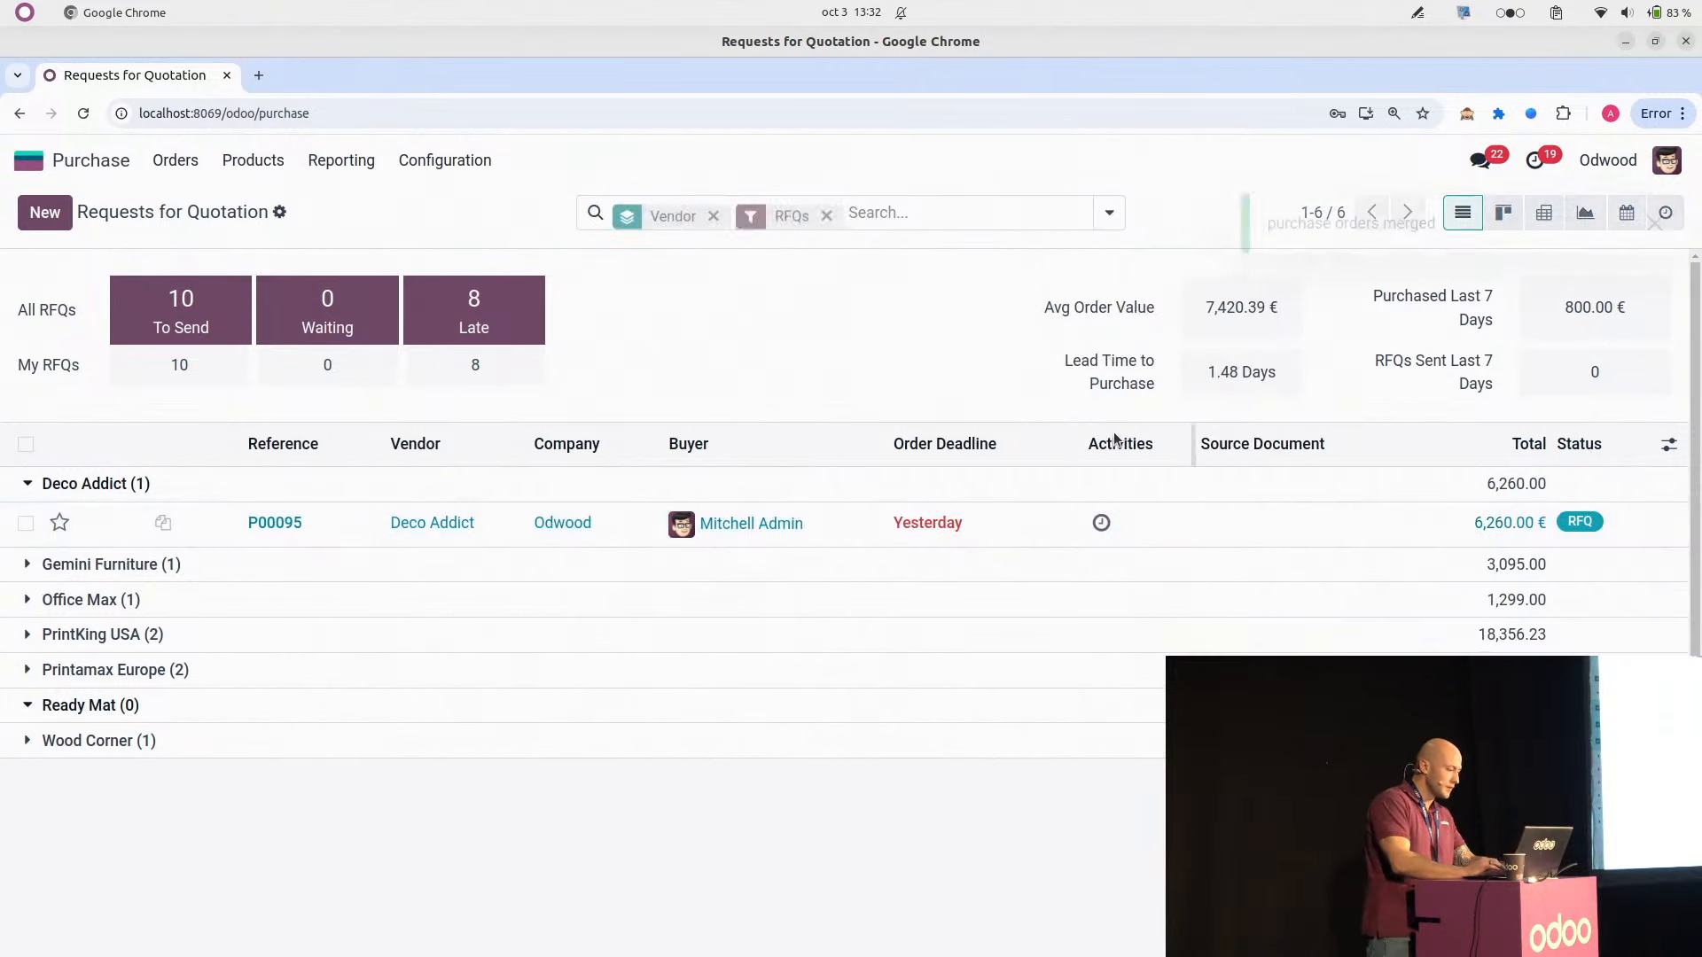
Step: Open the merged Deco Addict request for quotation and email it to the vendor with the default message and PDF
left_click(330, 530)
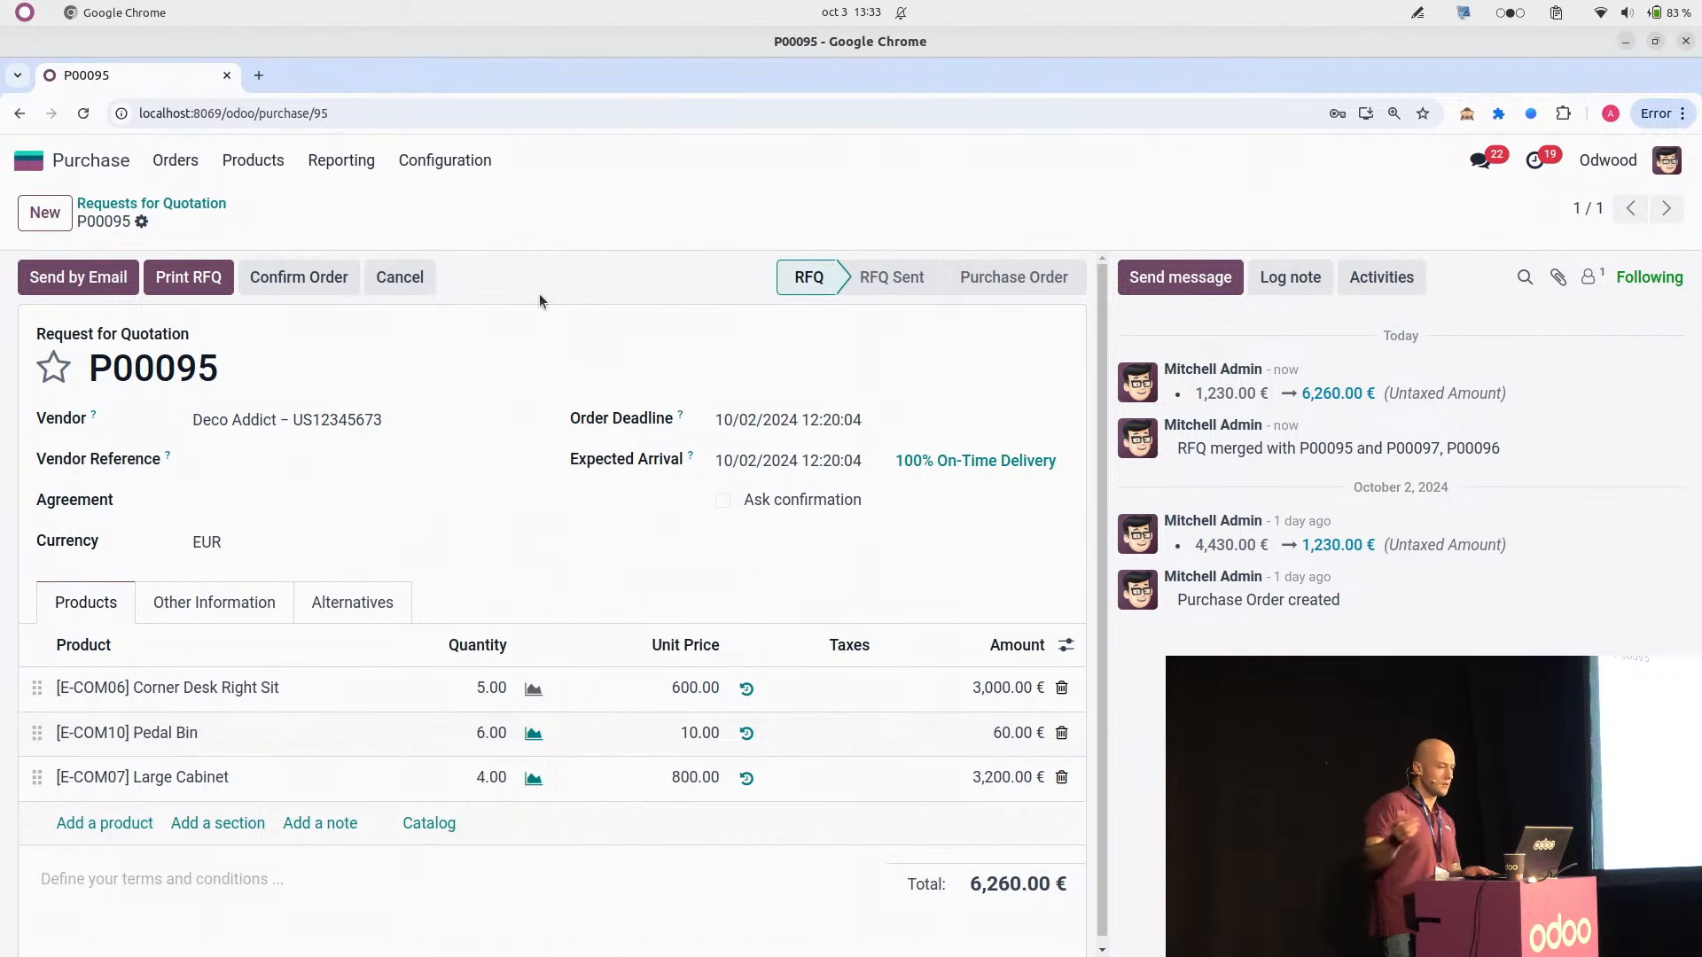
left_click(56, 278)
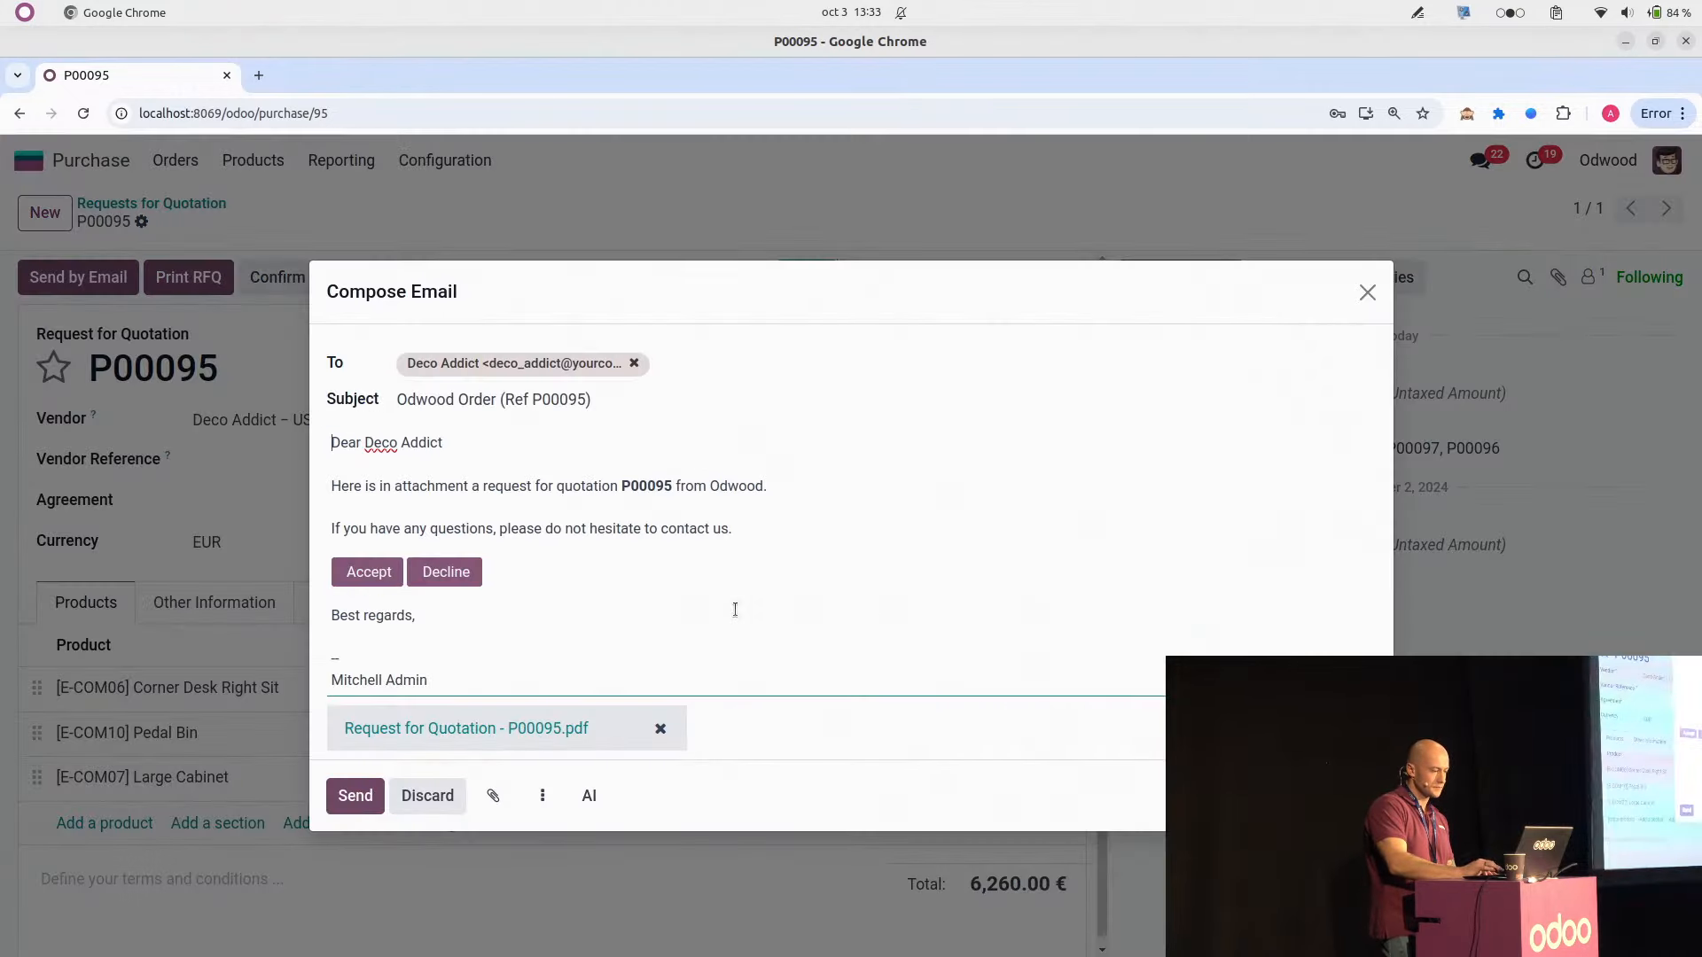
left_click(359, 794)
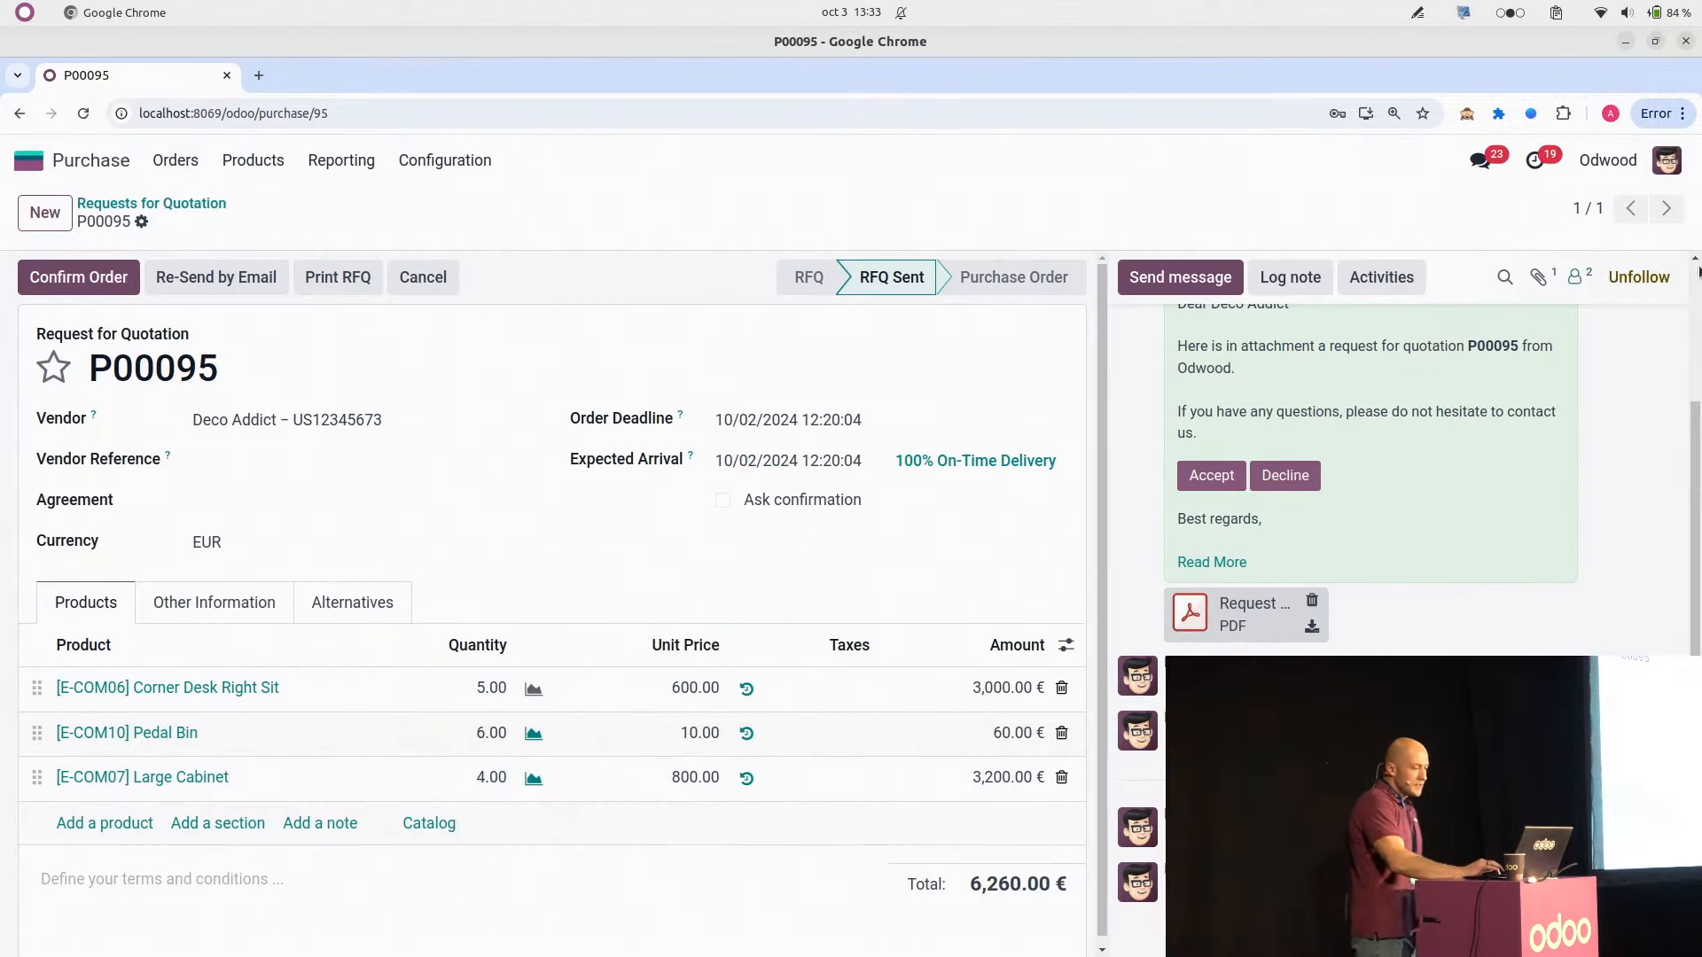
Step: Open the vendor portal page through the sent email's Accept link and post the message "OK" in its communication history
scroll(1477, 374, "up", 3)
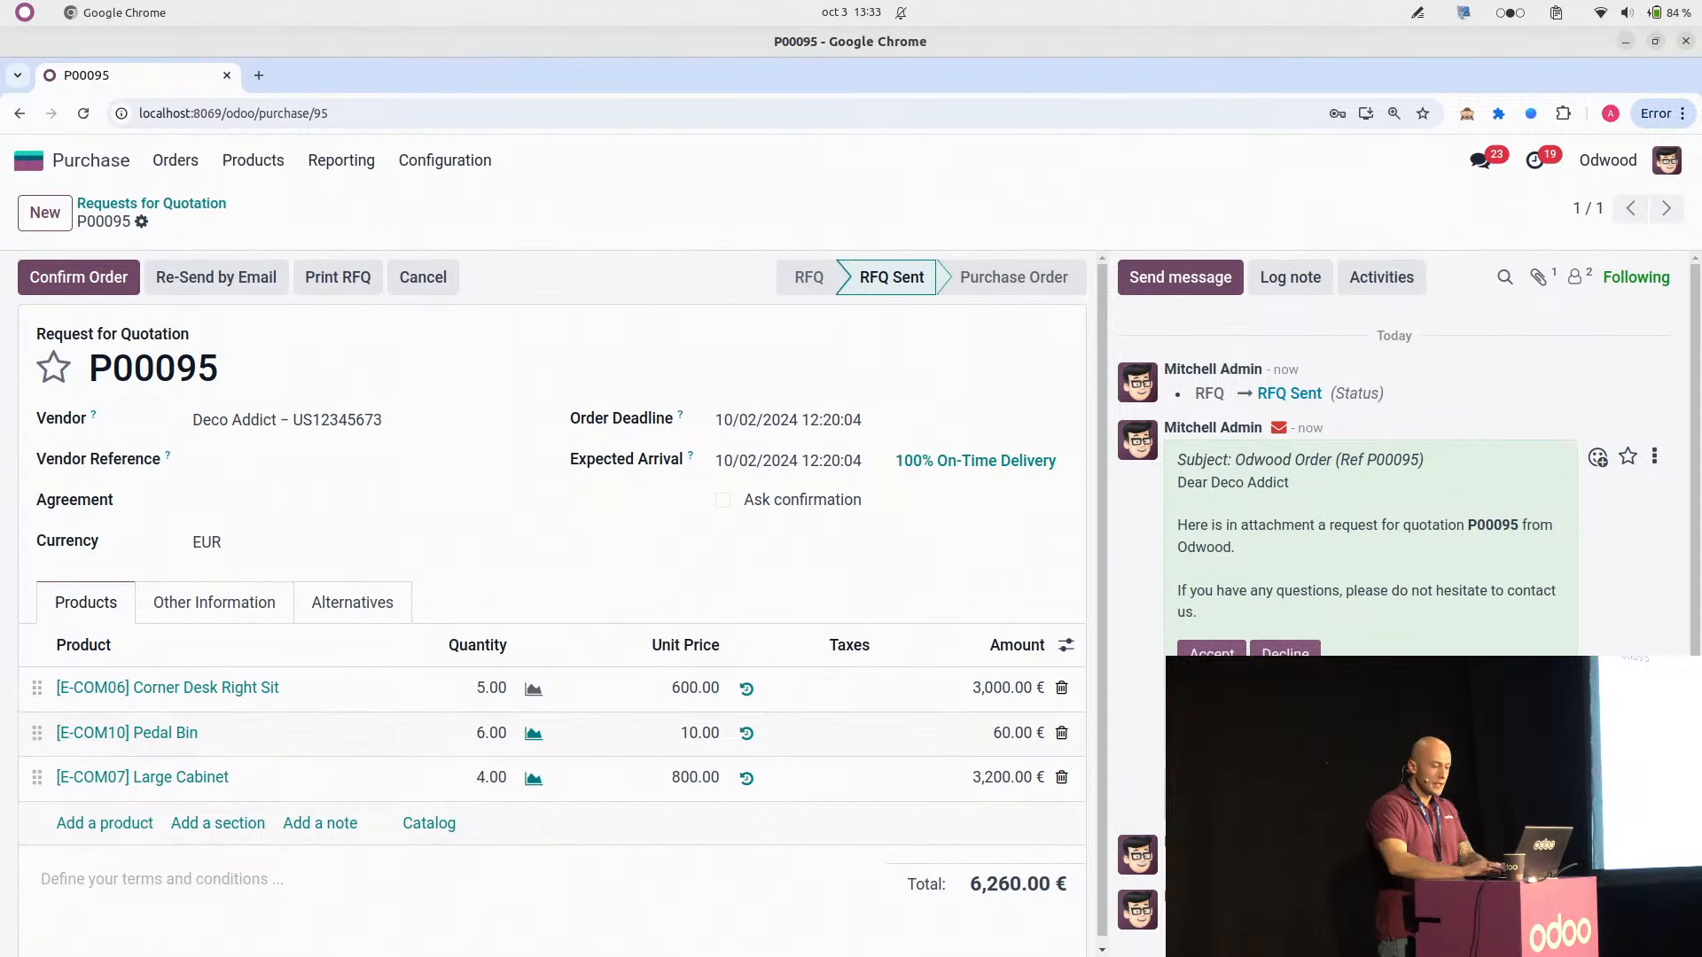
left_click(1211, 650)
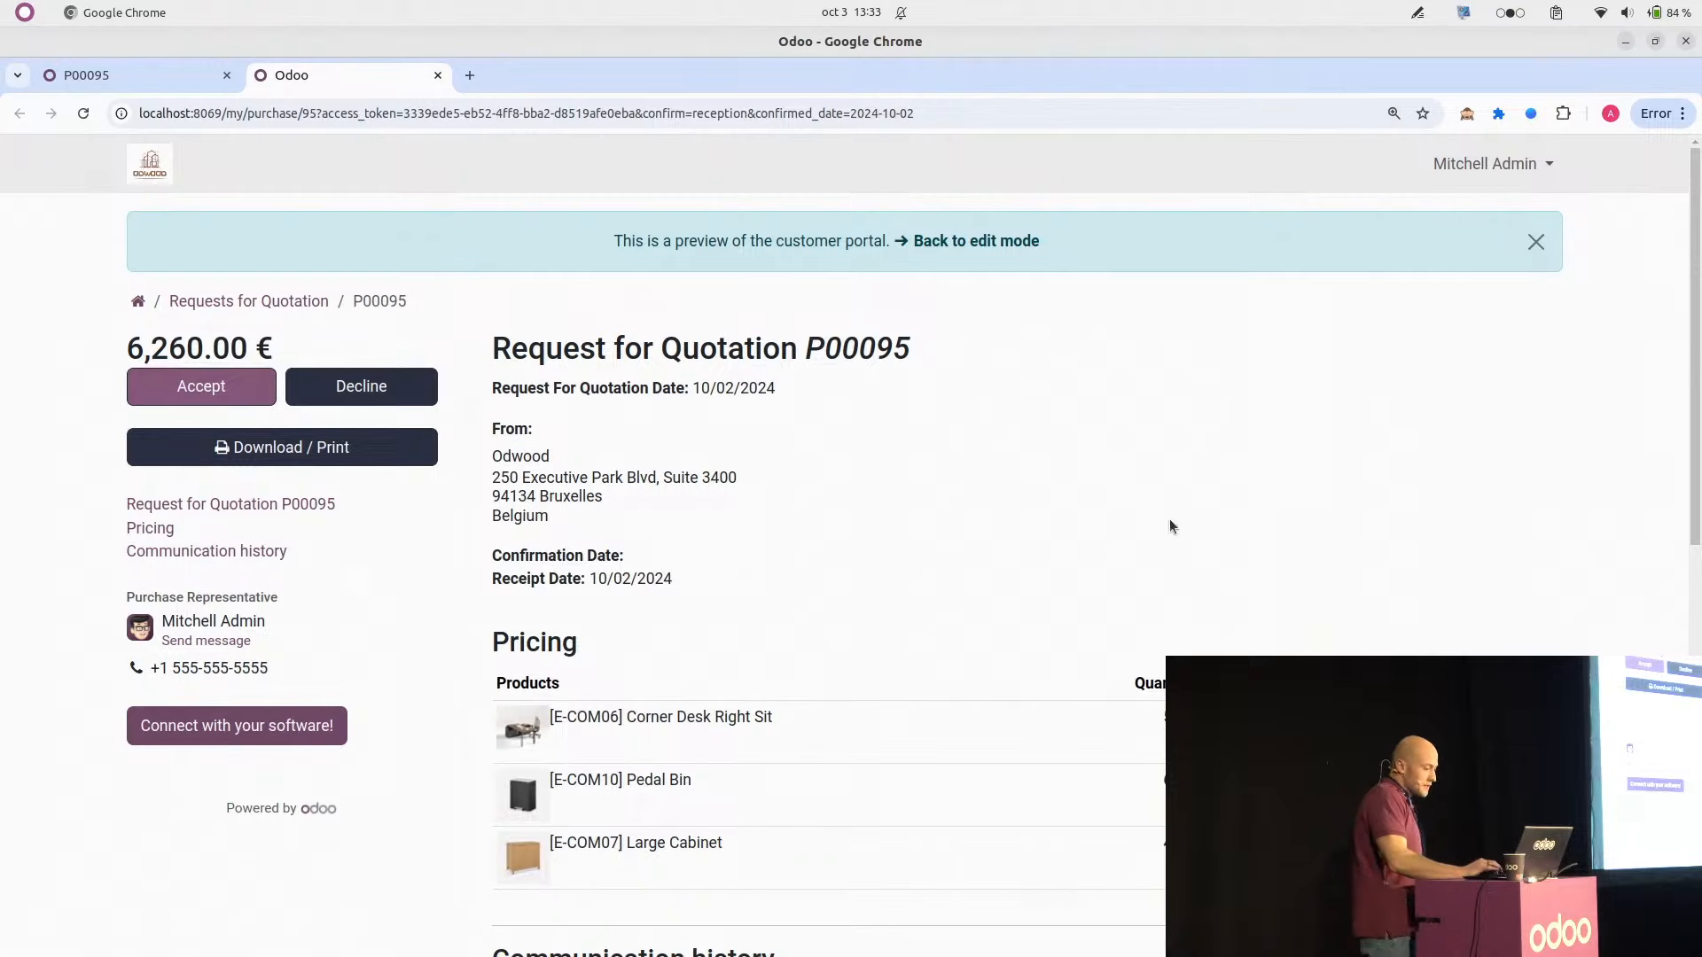
scroll(964, 601, "down", 10)
scroll(965, 600, "up", 5)
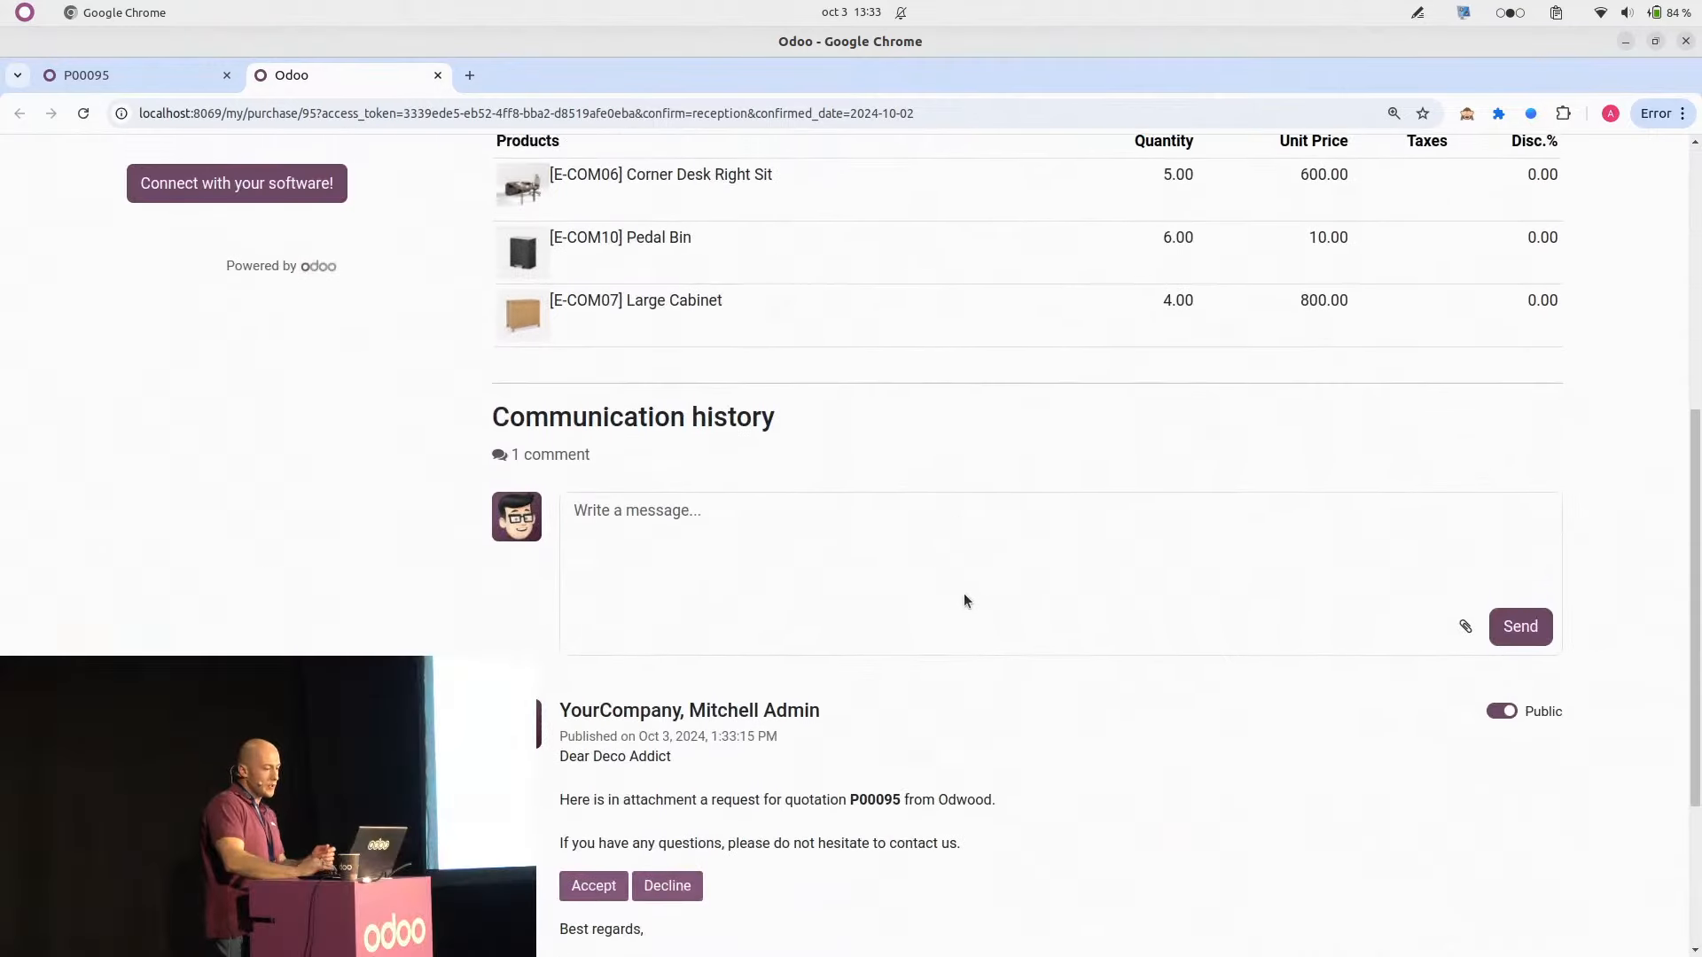
left_click(768, 732)
type("OK")
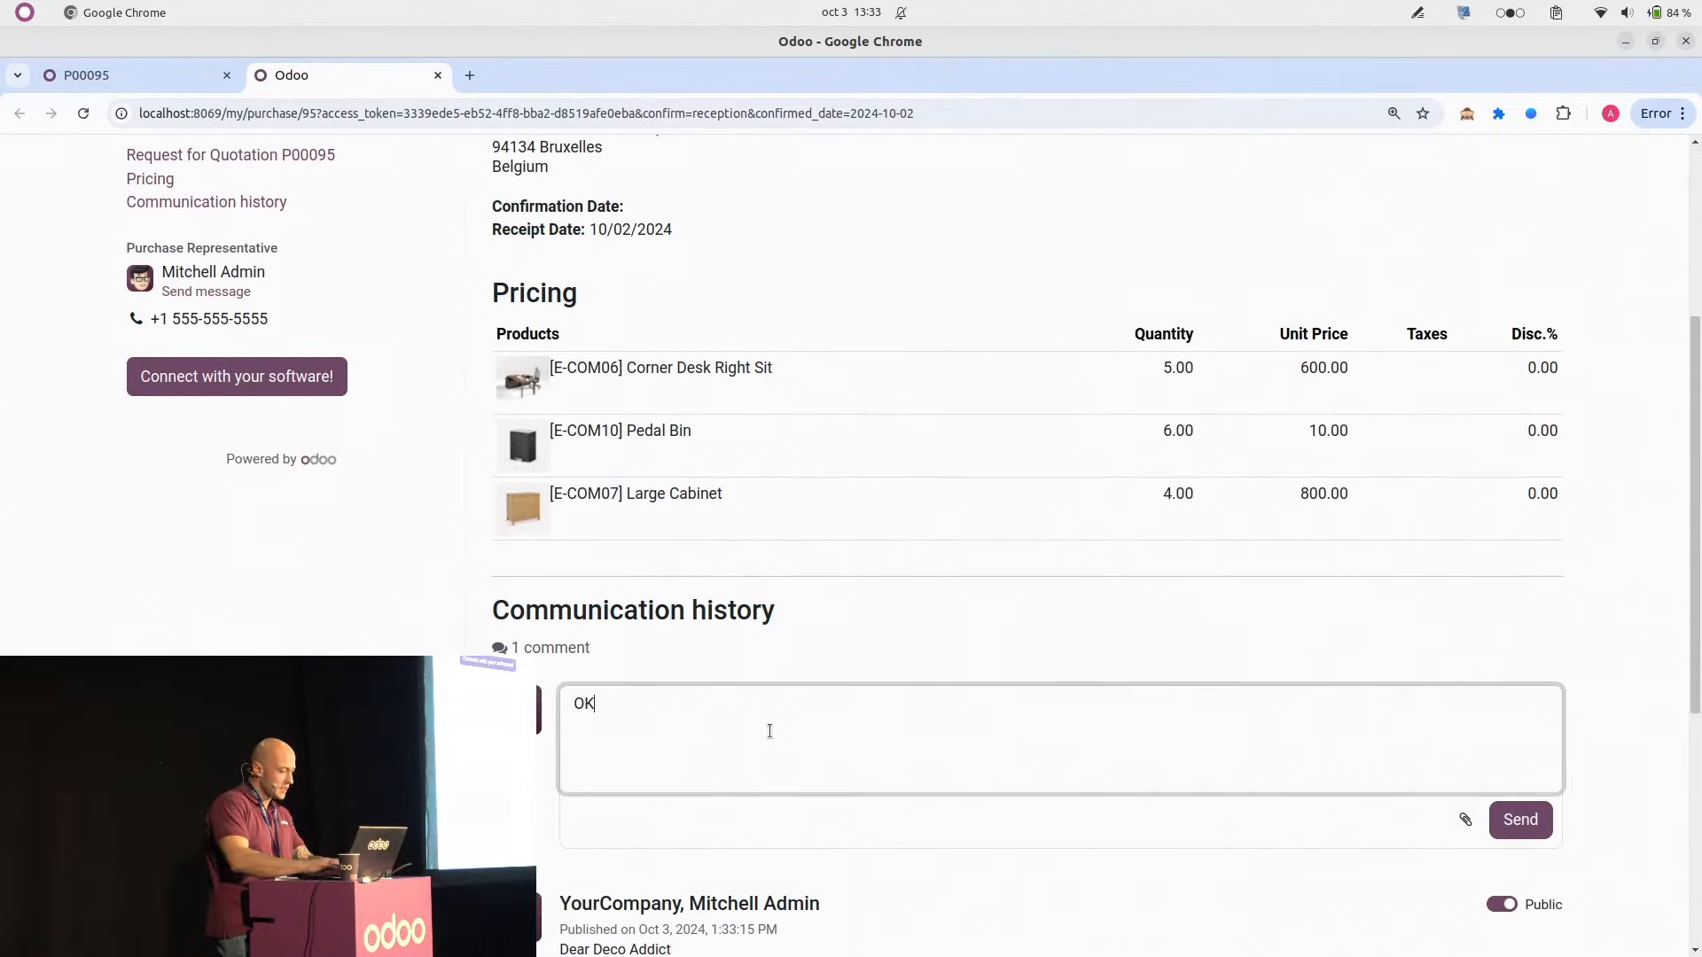
left_click(1512, 829)
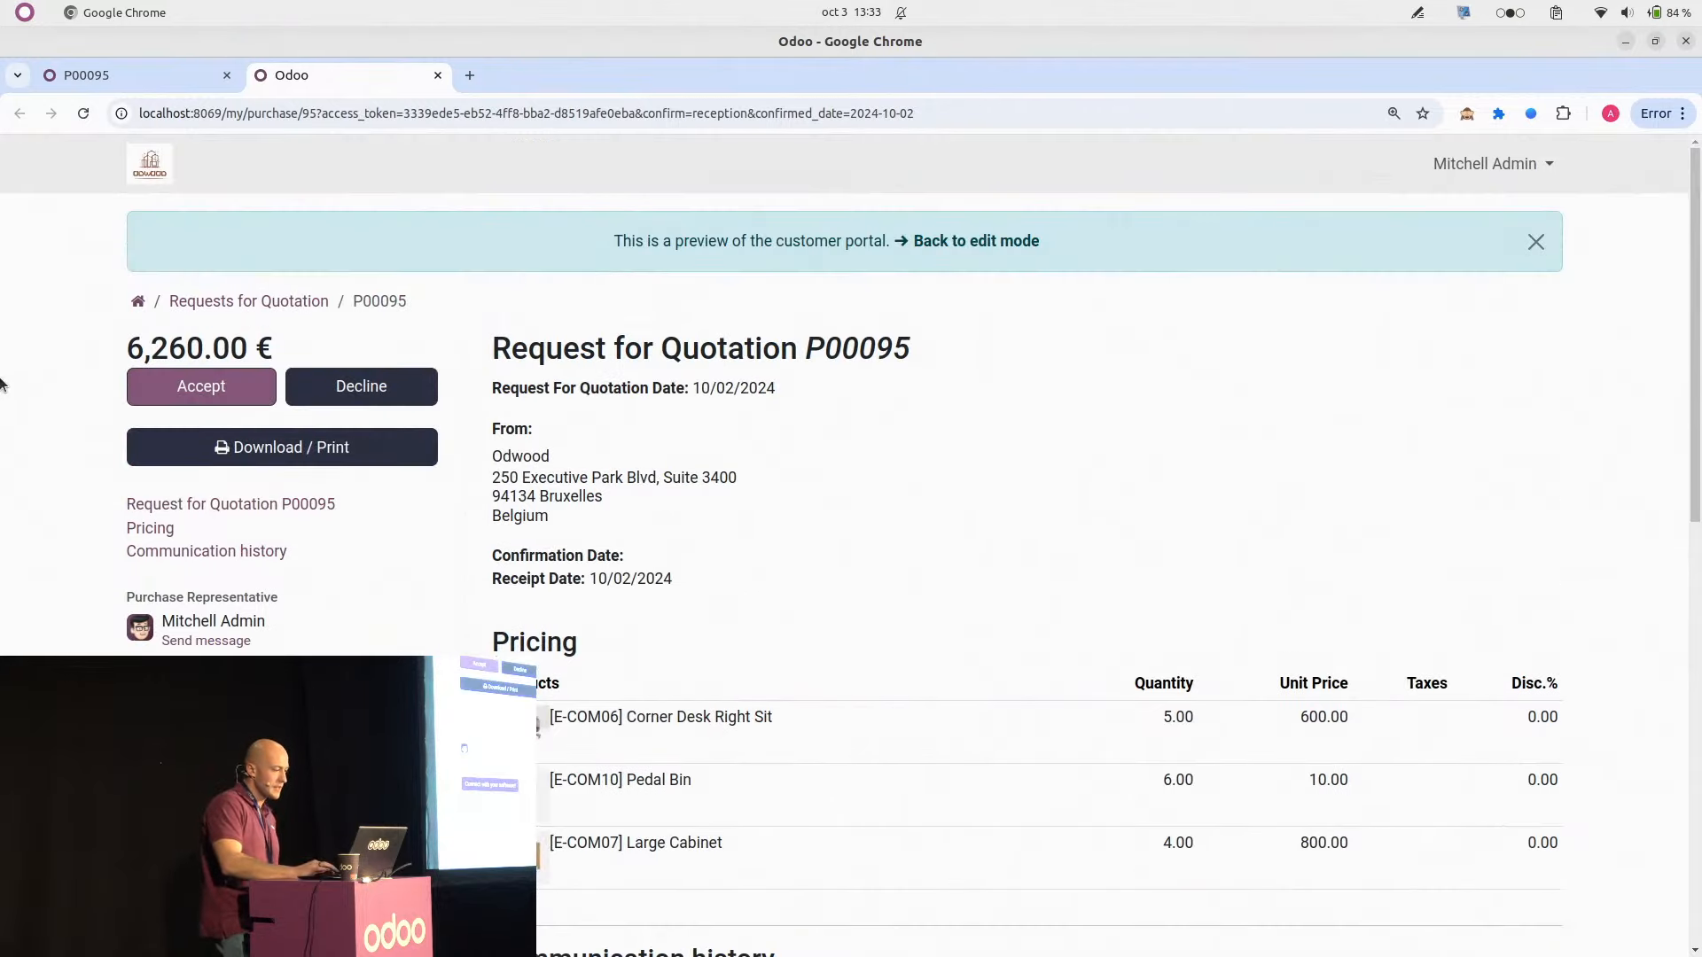
Step: Accept the quotation on the vendor portal, then reload the request for quotation and check its message log for the acknowledgement
left_click(214, 386)
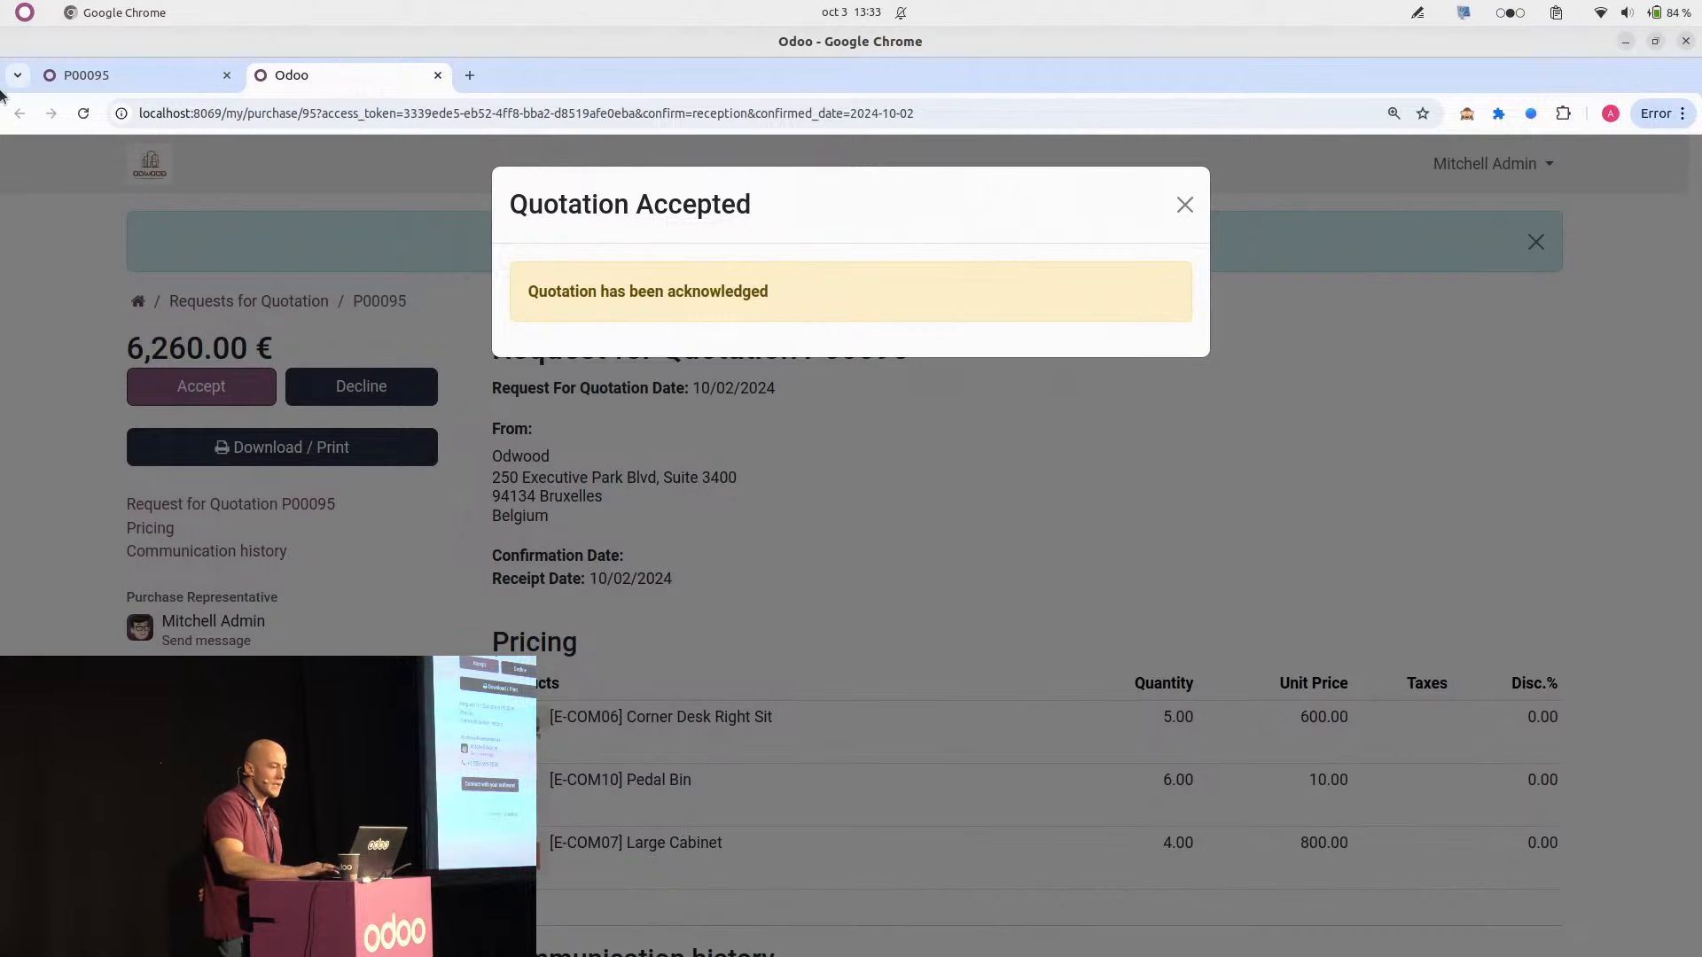
left_click(95, 82)
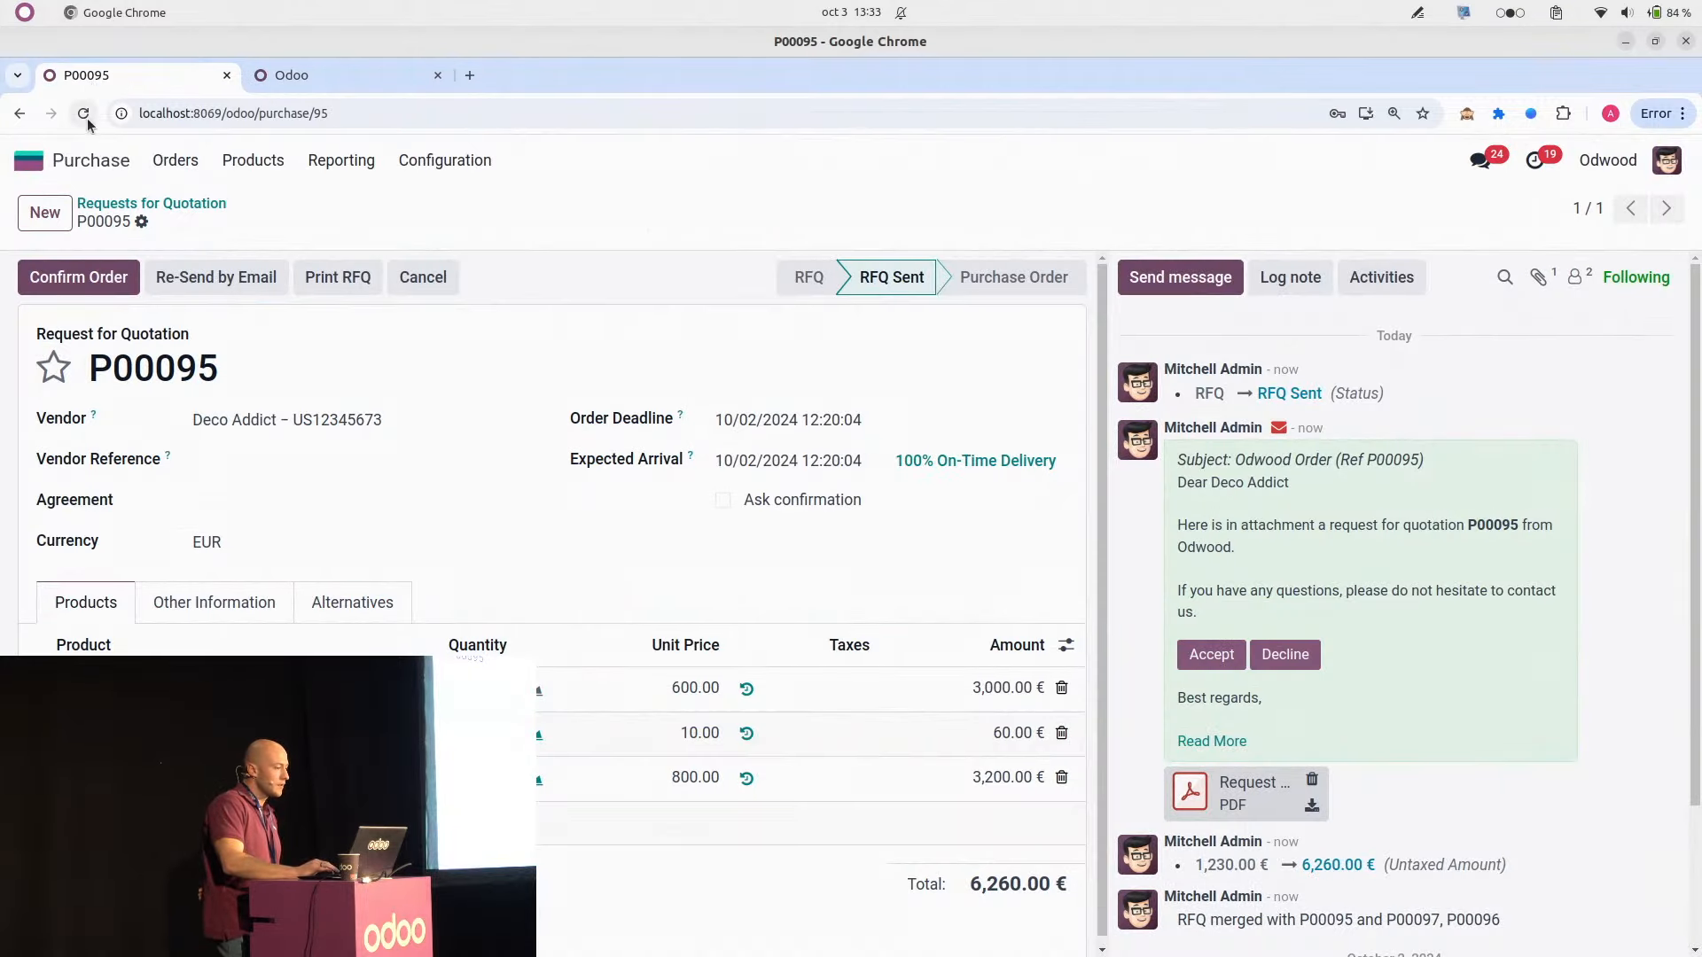
left_click(84, 114)
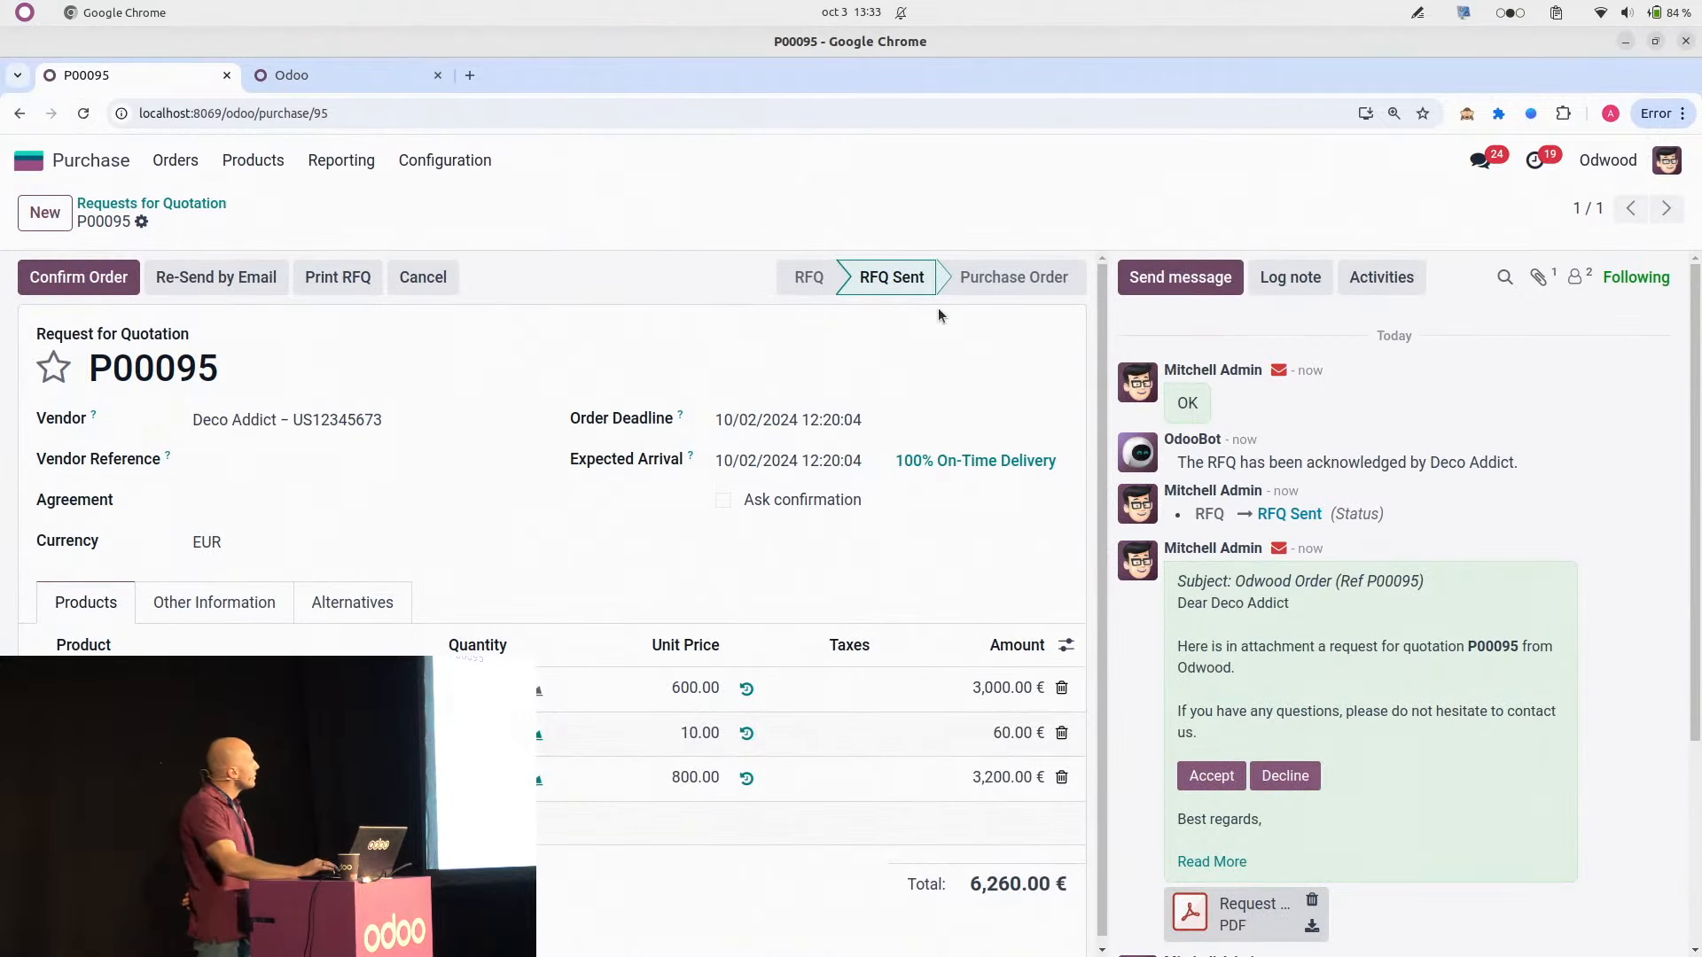
mouse_move(1379, 413)
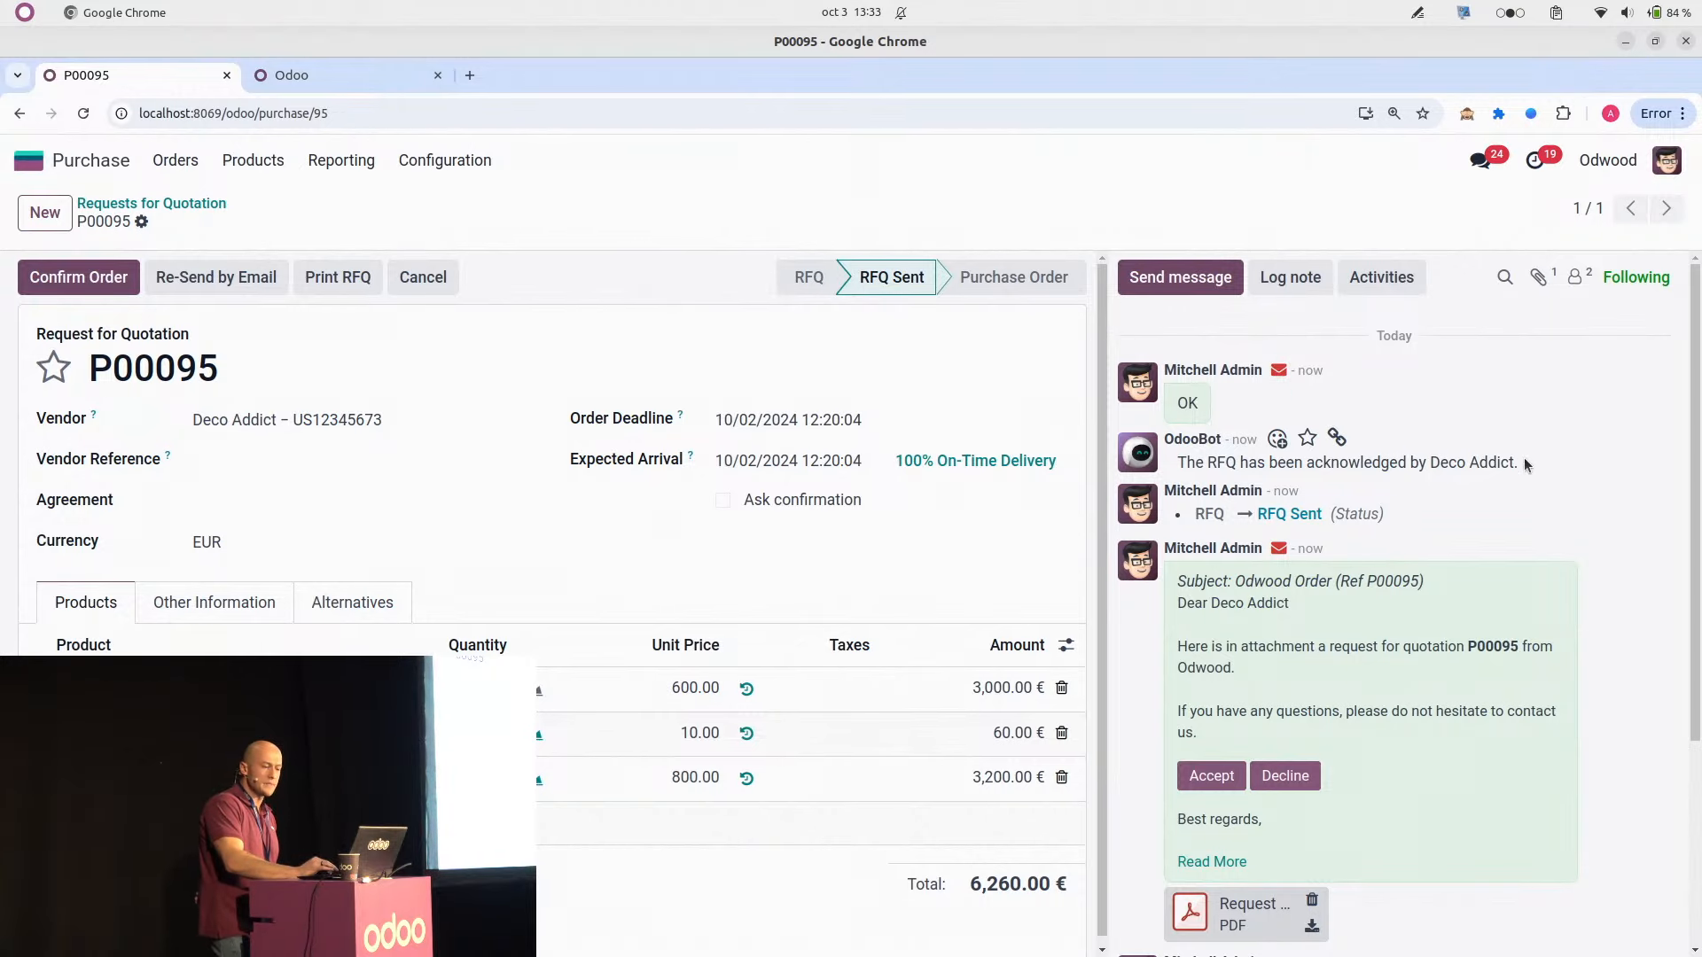
left_click_drag(1518, 461, 1192, 461)
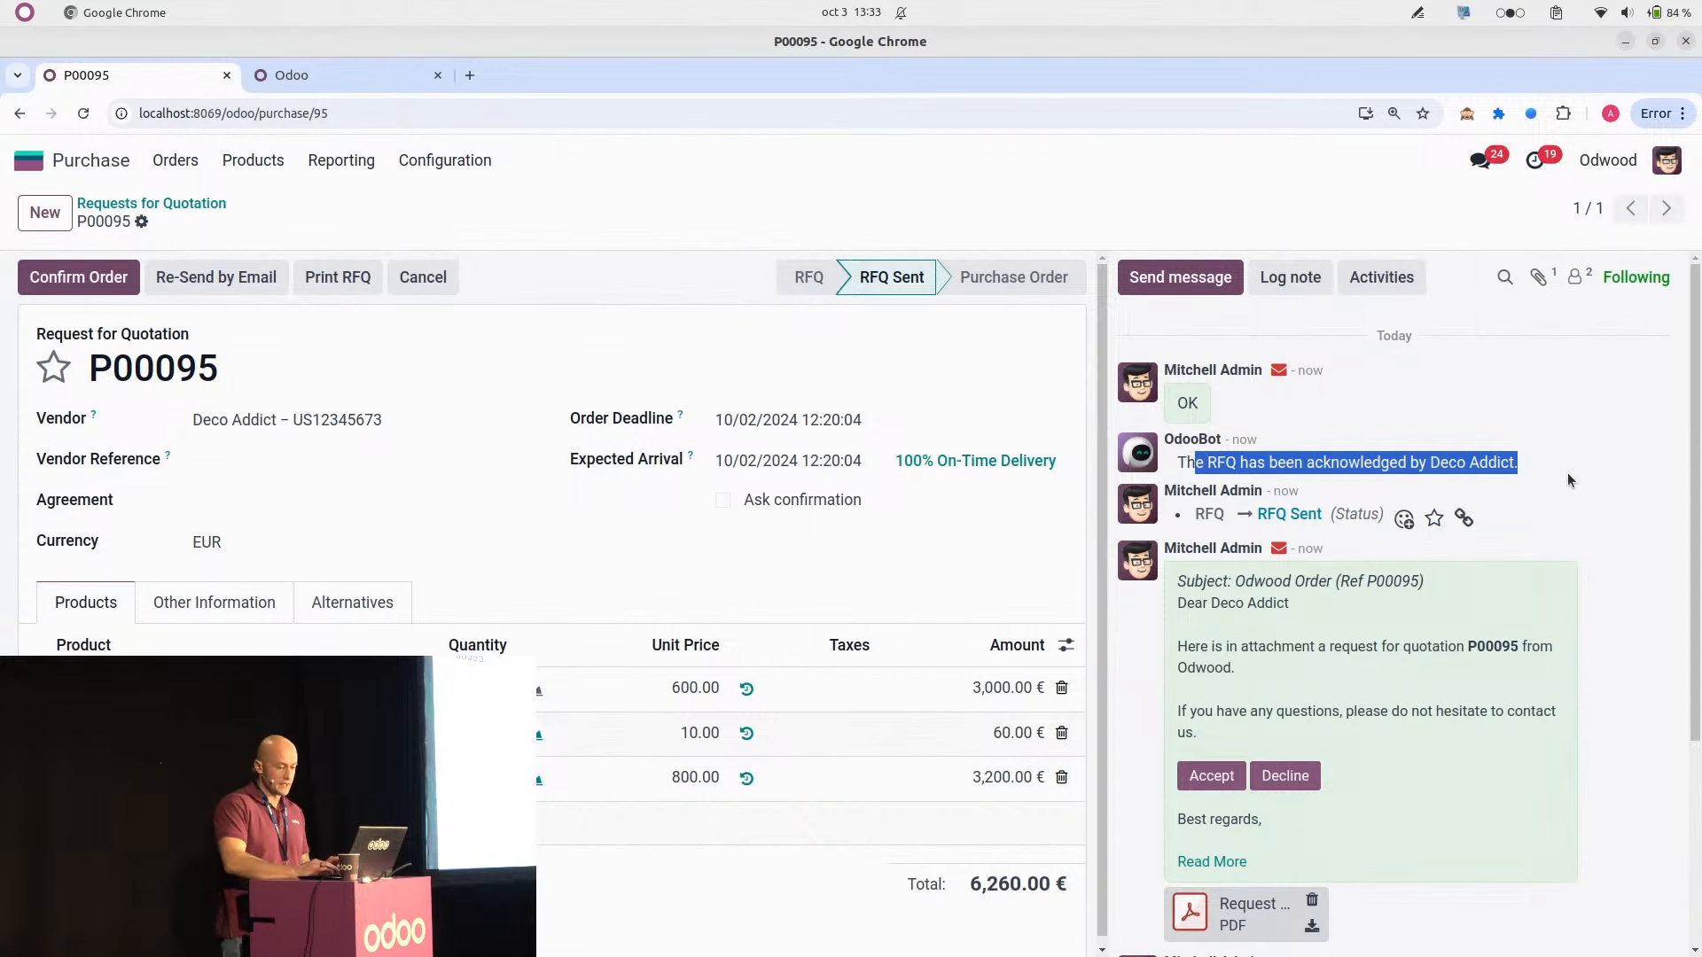
left_click(1578, 417)
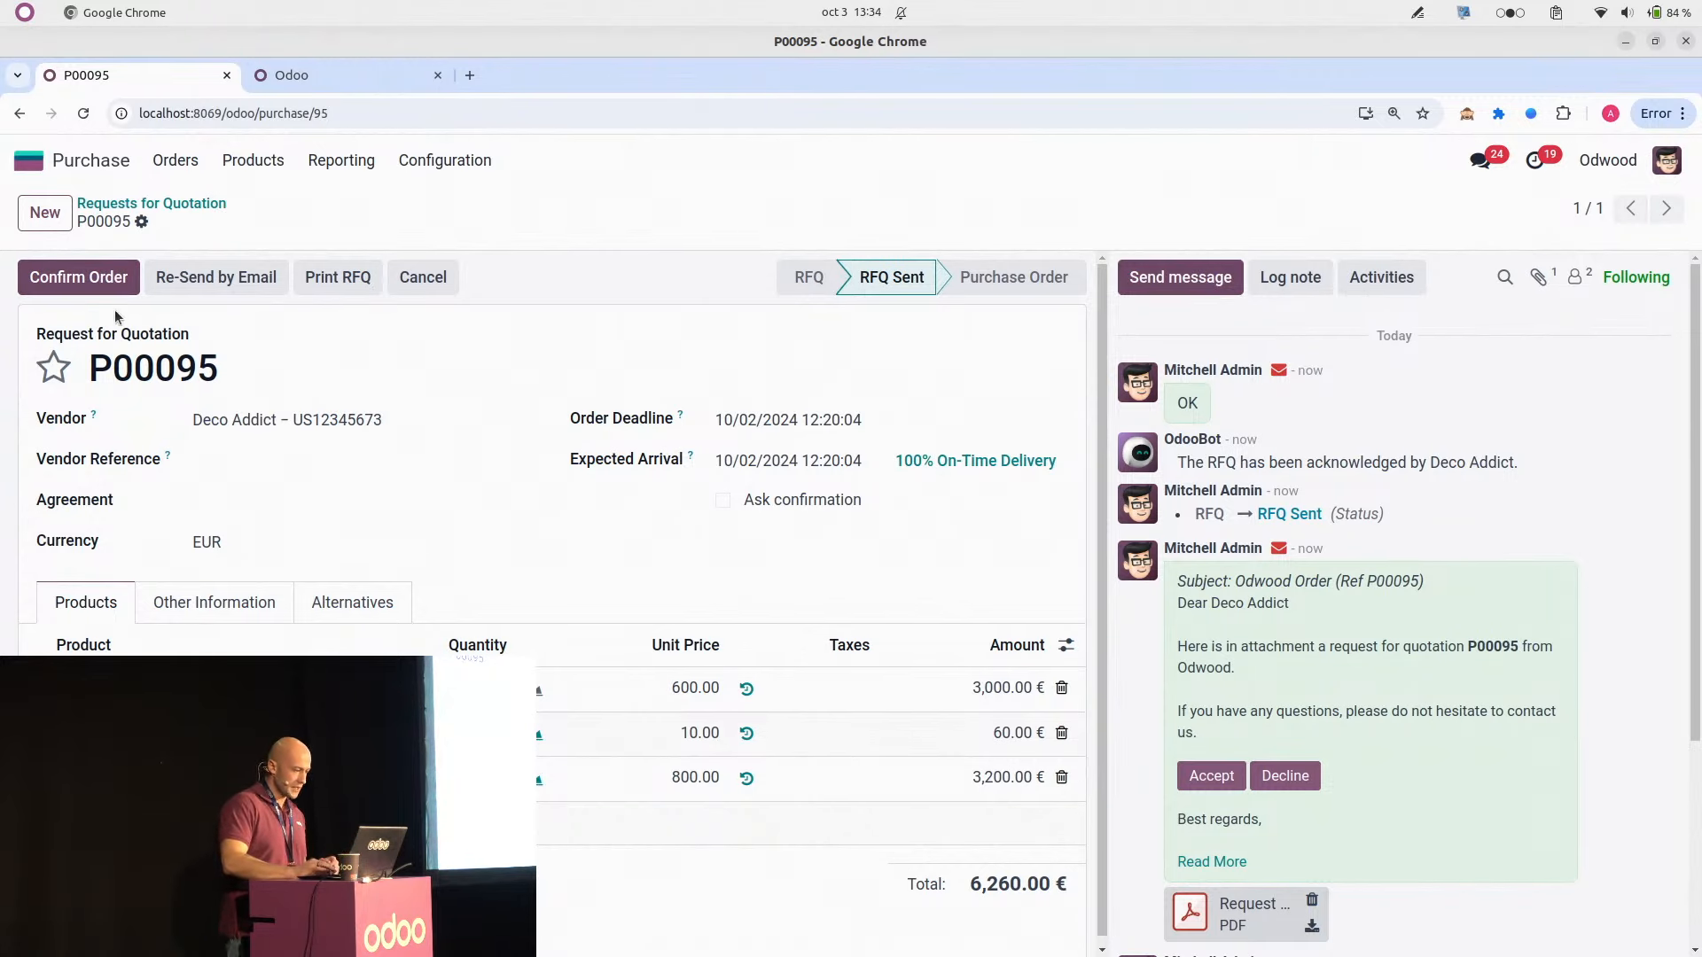
Step: Confirm the Deco Addict request as a purchase order, and open and validate its receipt
left_click(61, 272)
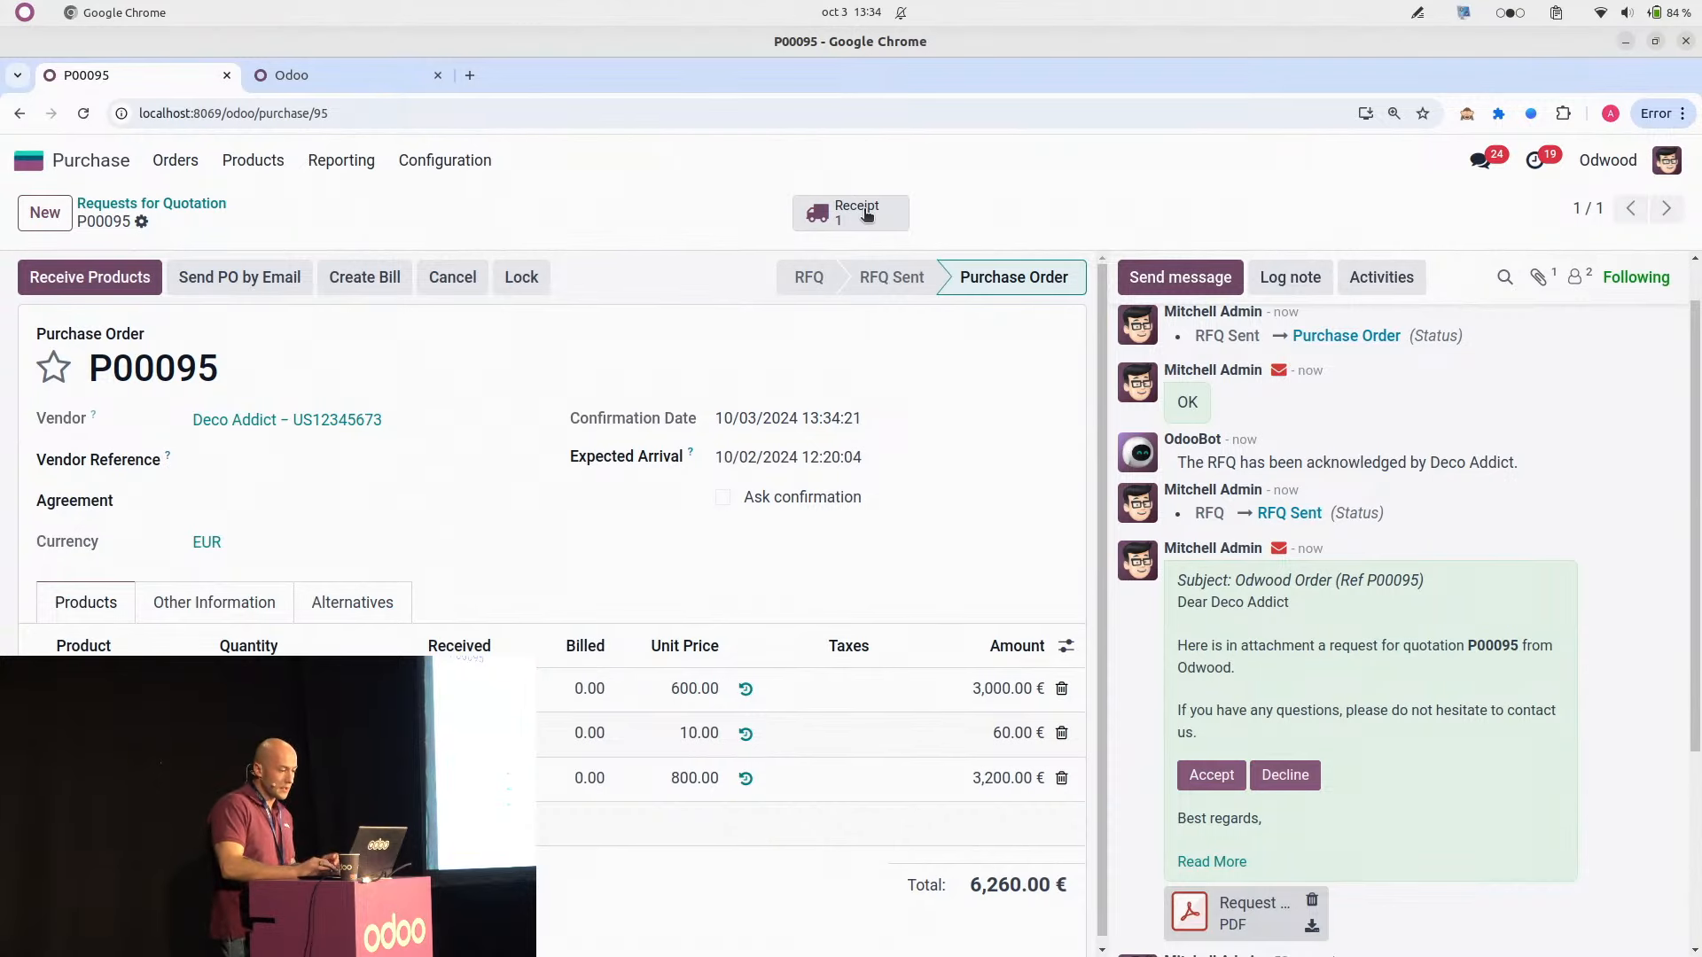
left_click(867, 215)
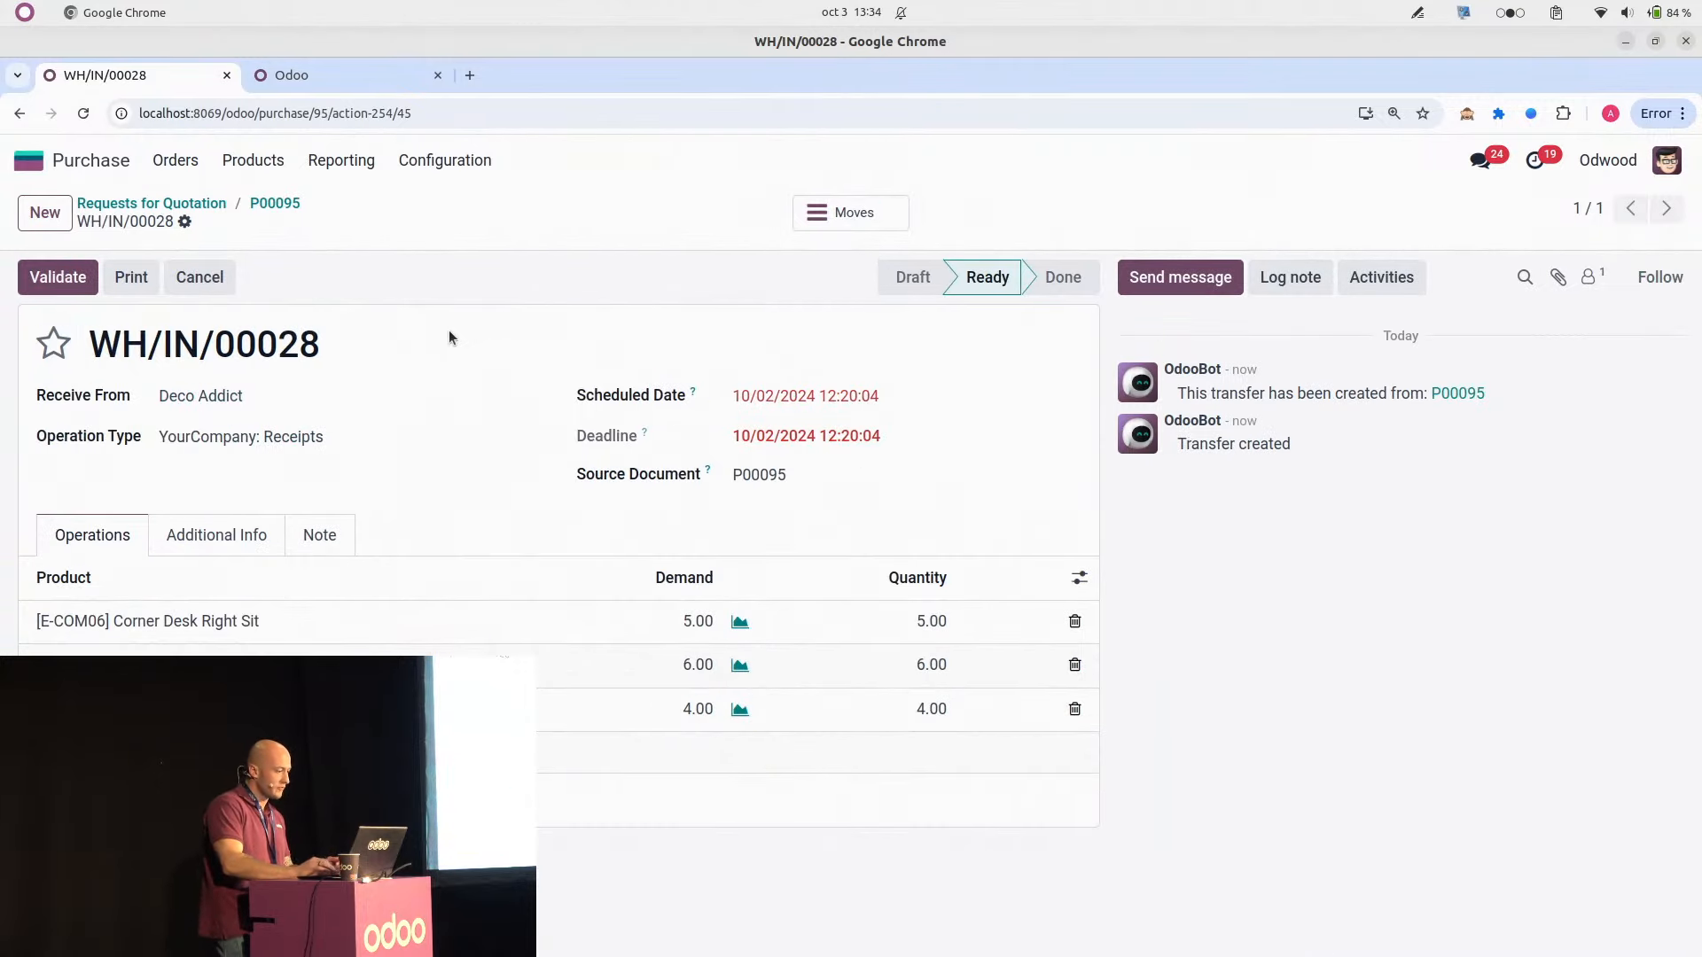
left_click(37, 285)
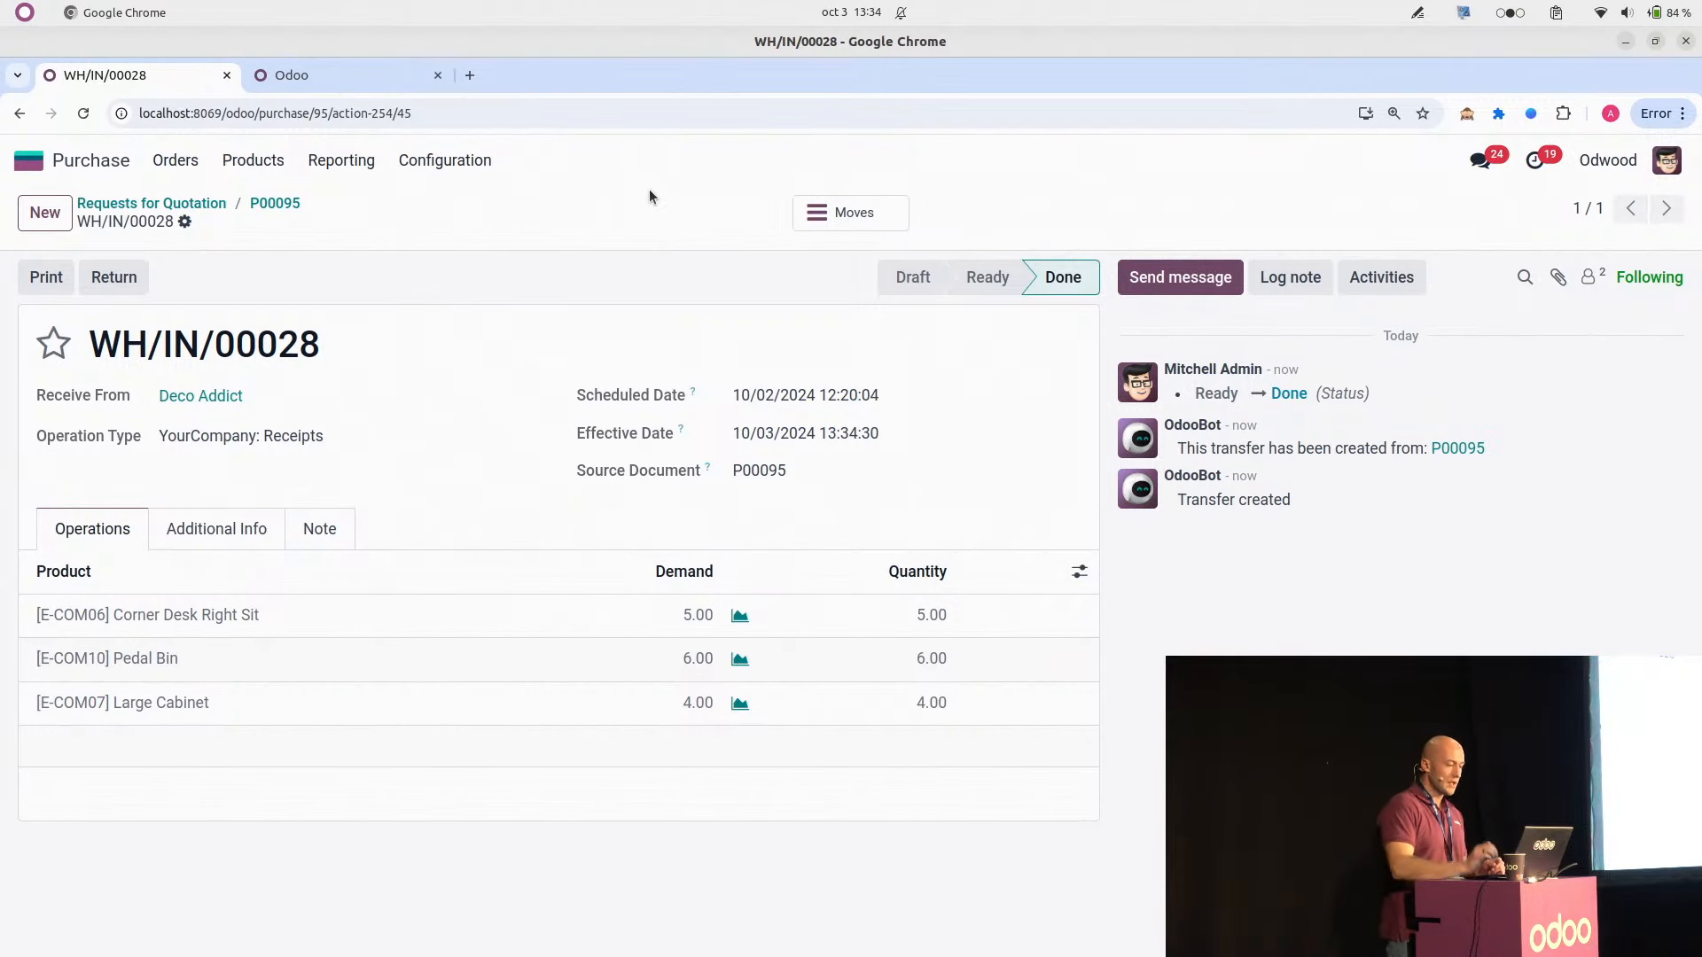
Step: Create a return for exchange of 2 Pedal Bins from the validated Deco Addict receipt, removing the Corner Desk and Large Cabinet lines
left_click(117, 280)
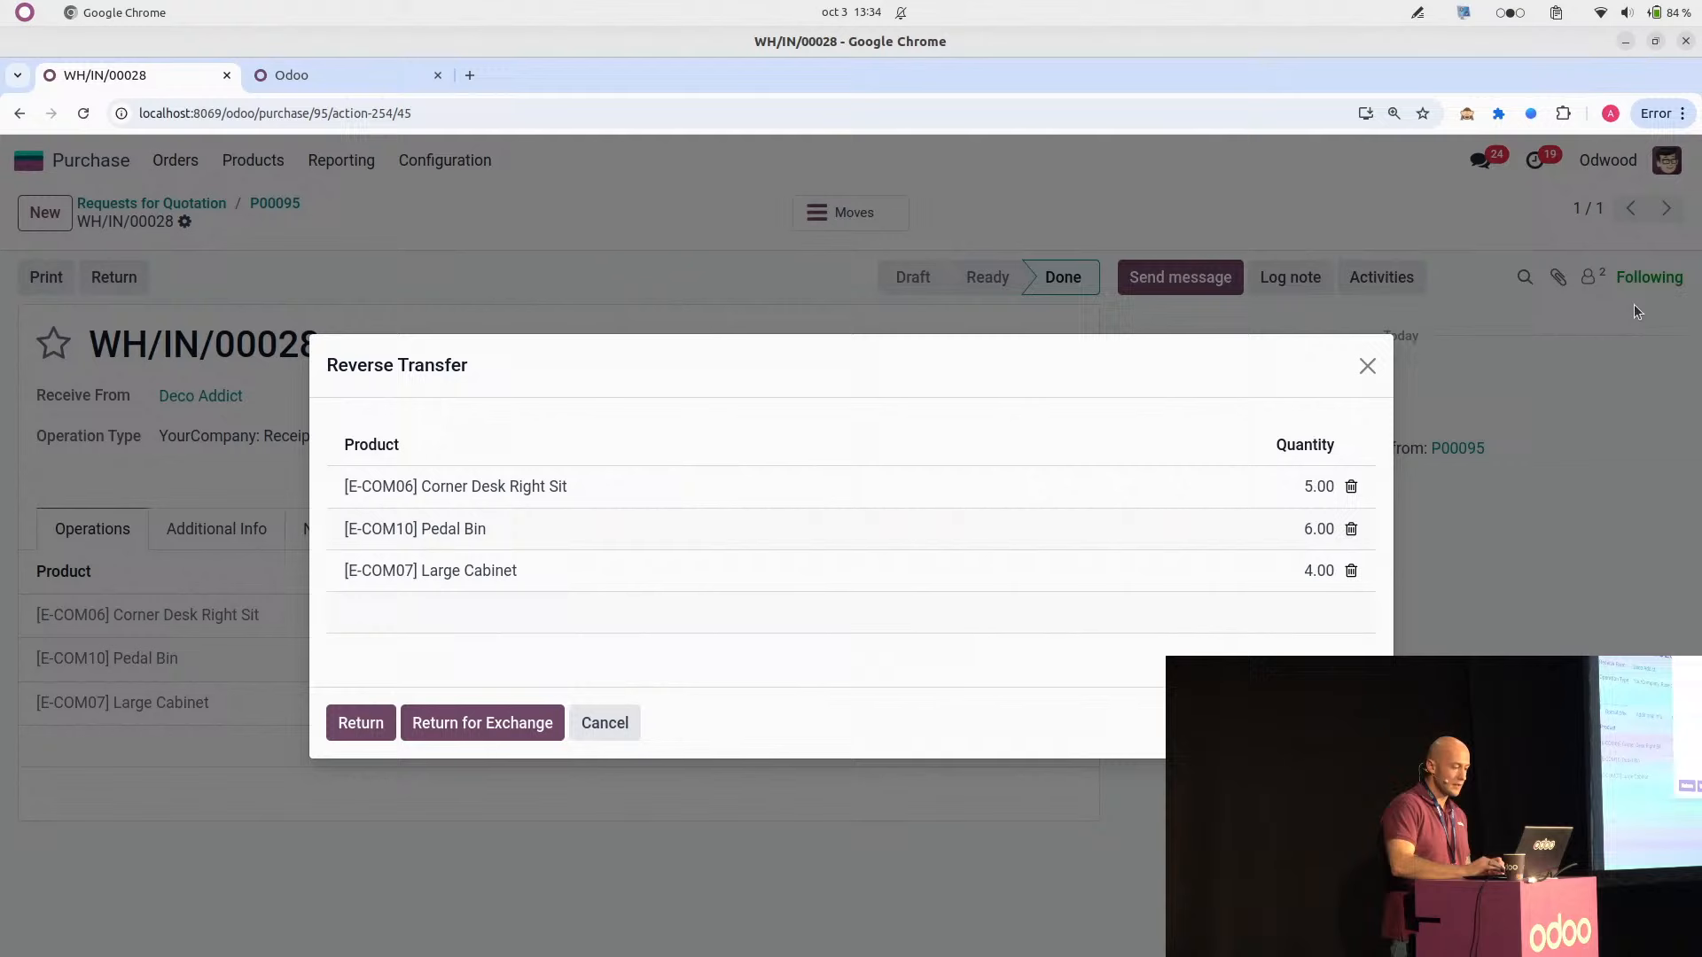
left_click(1351, 487)
left_click(1350, 530)
left_click(1302, 486)
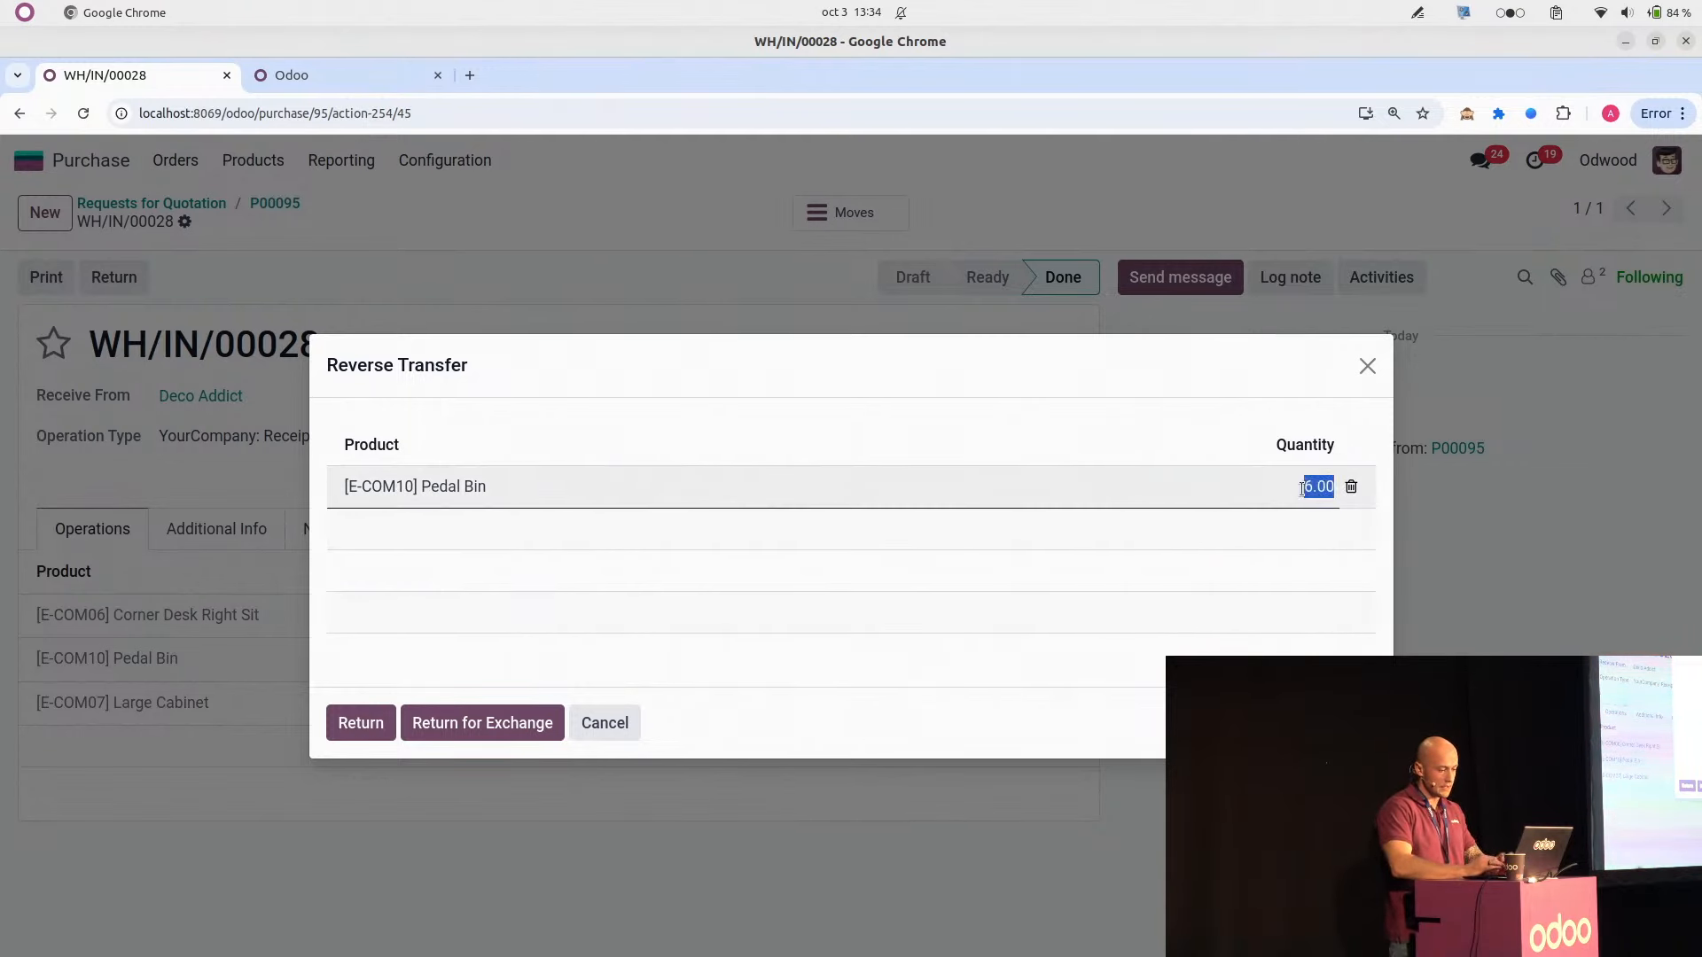
type("2")
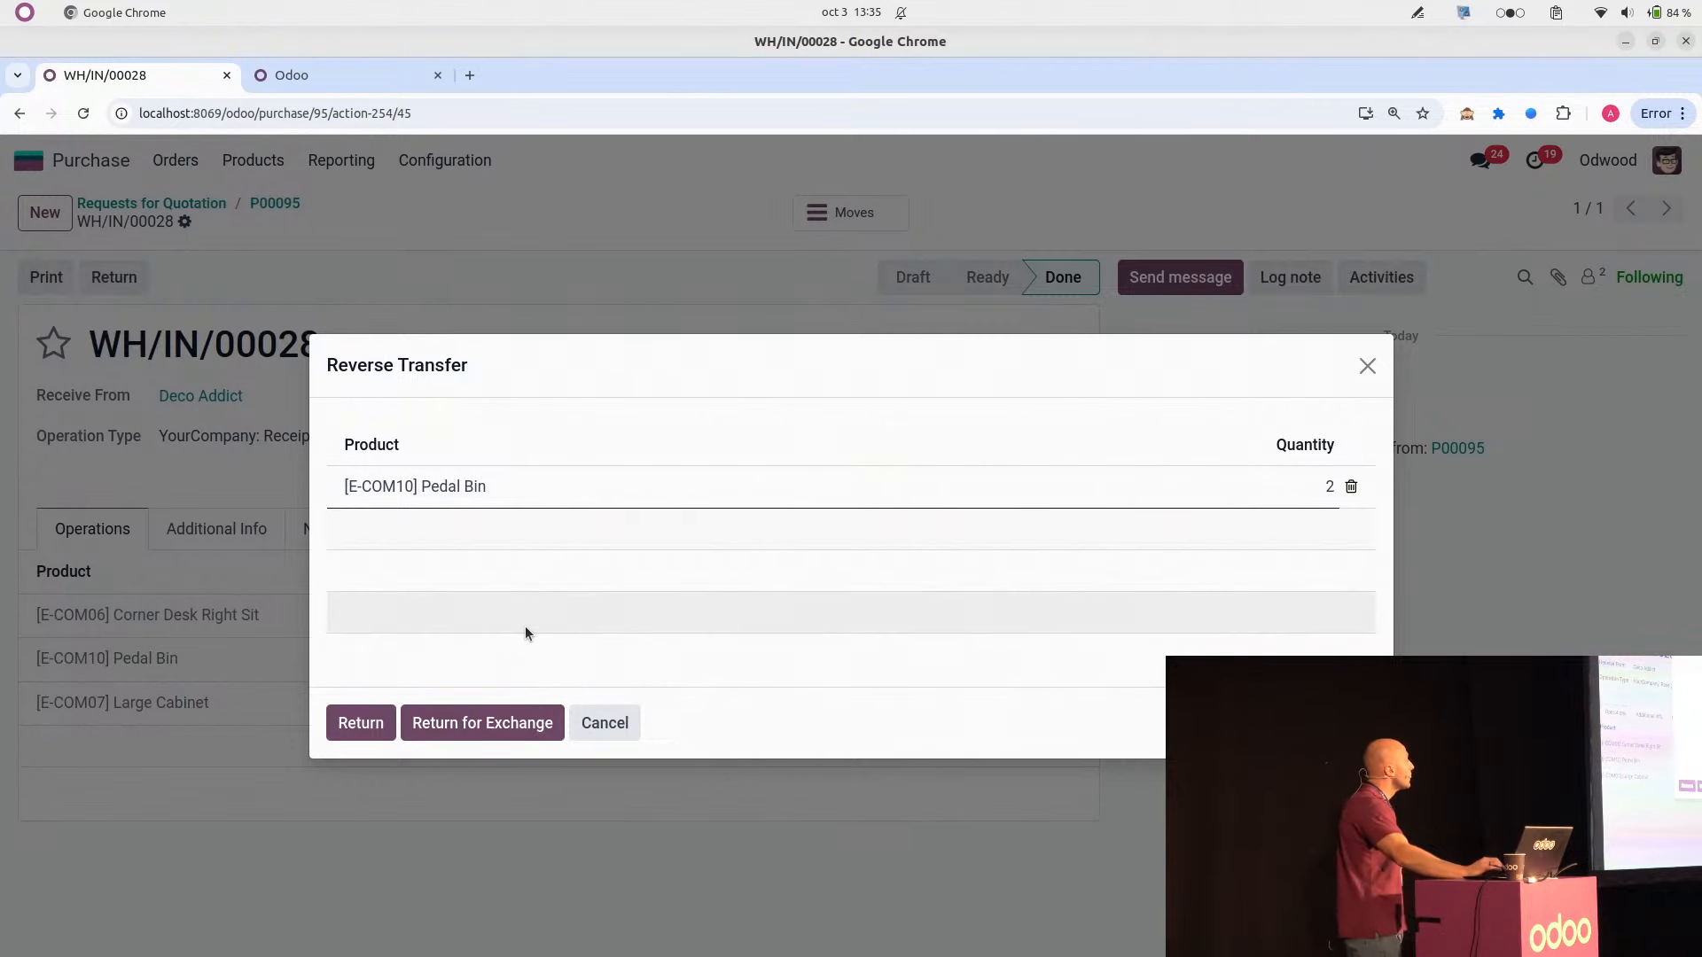
left_click(467, 736)
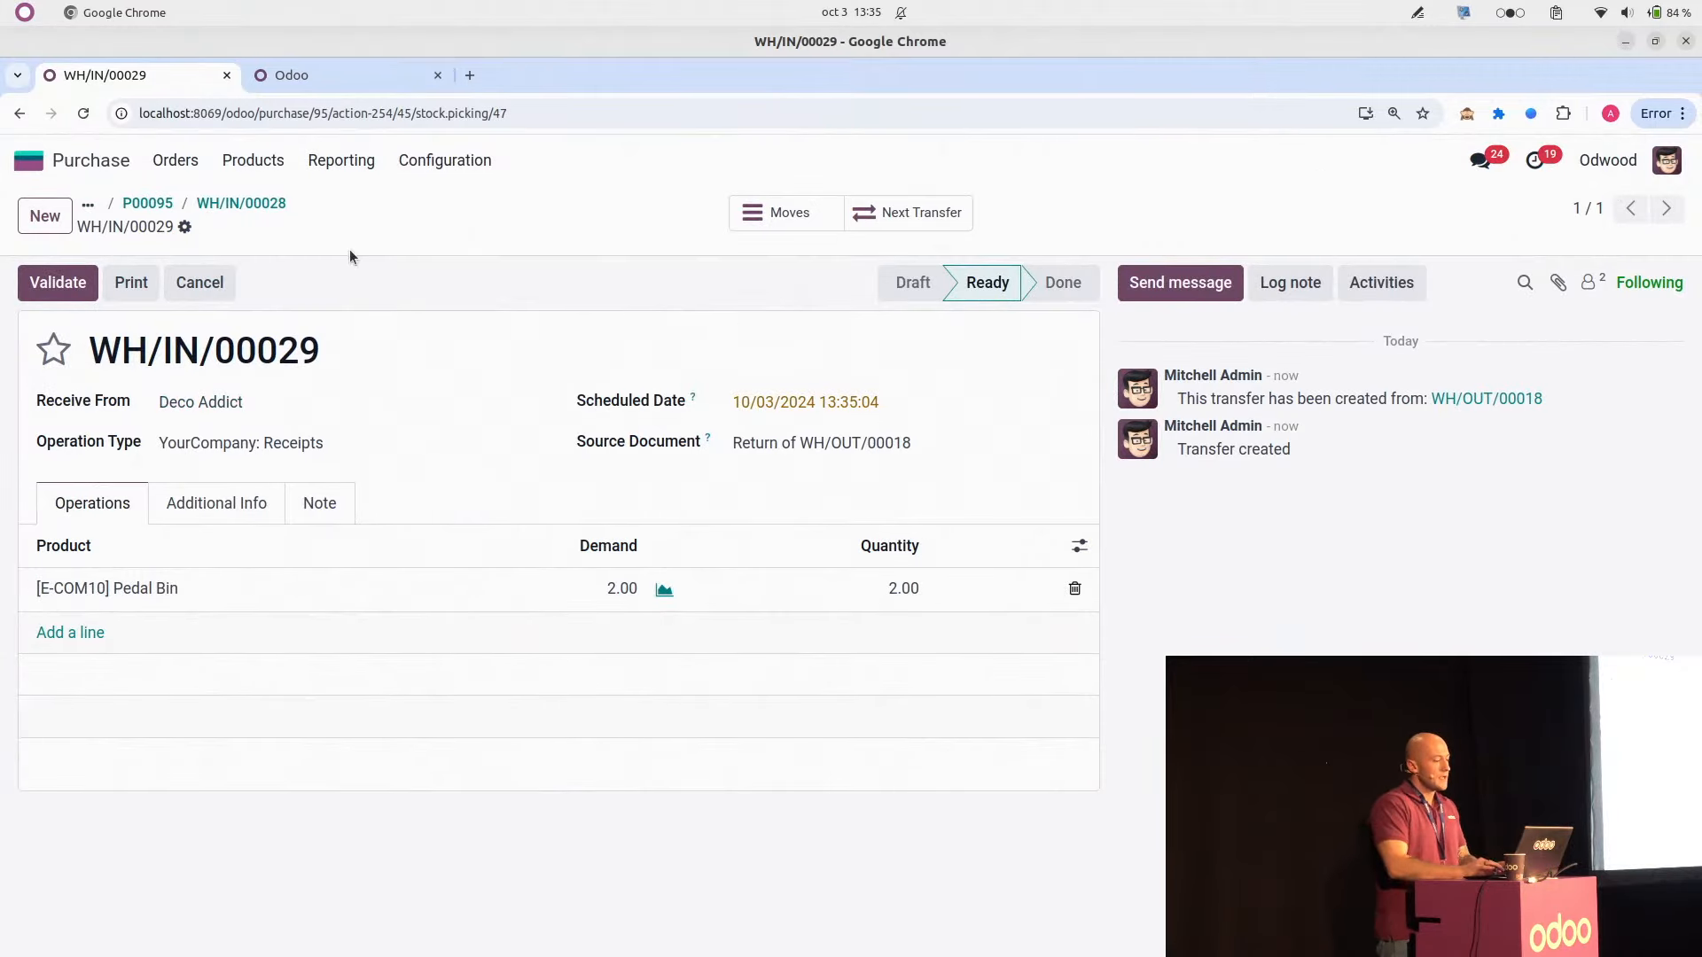
Step: From the original receipt, inspect the outgoing return delivery and the incoming replacement receipt for the Pedal Bins
left_click(222, 205)
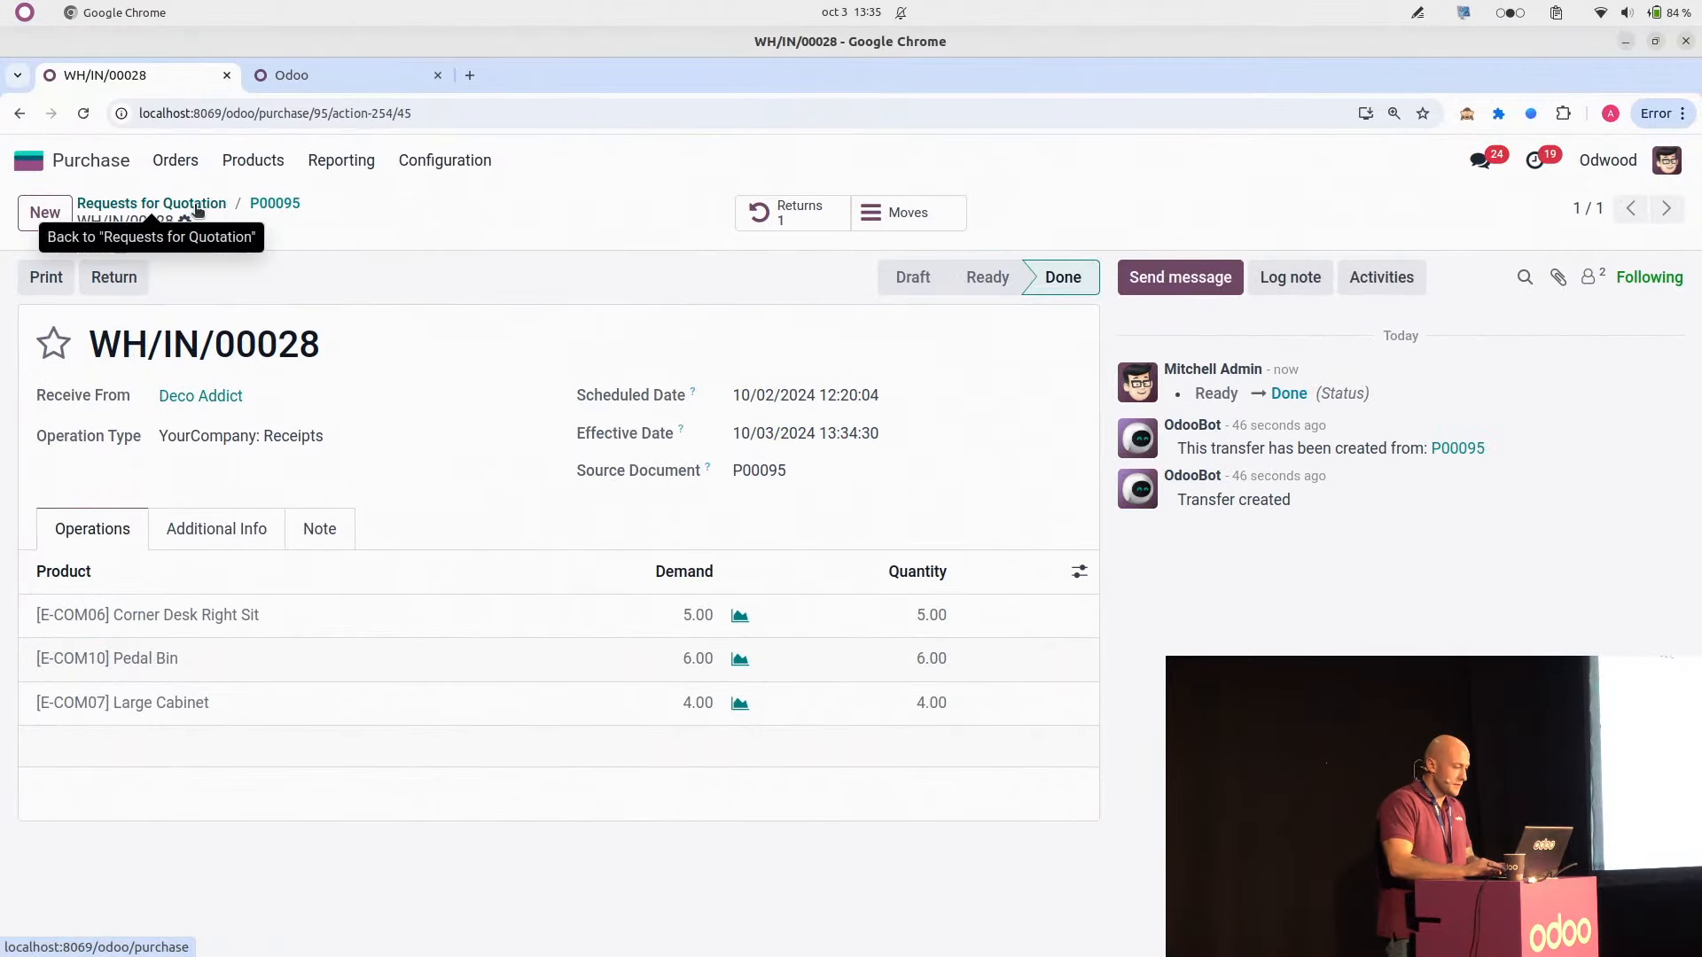
left_click(845, 205)
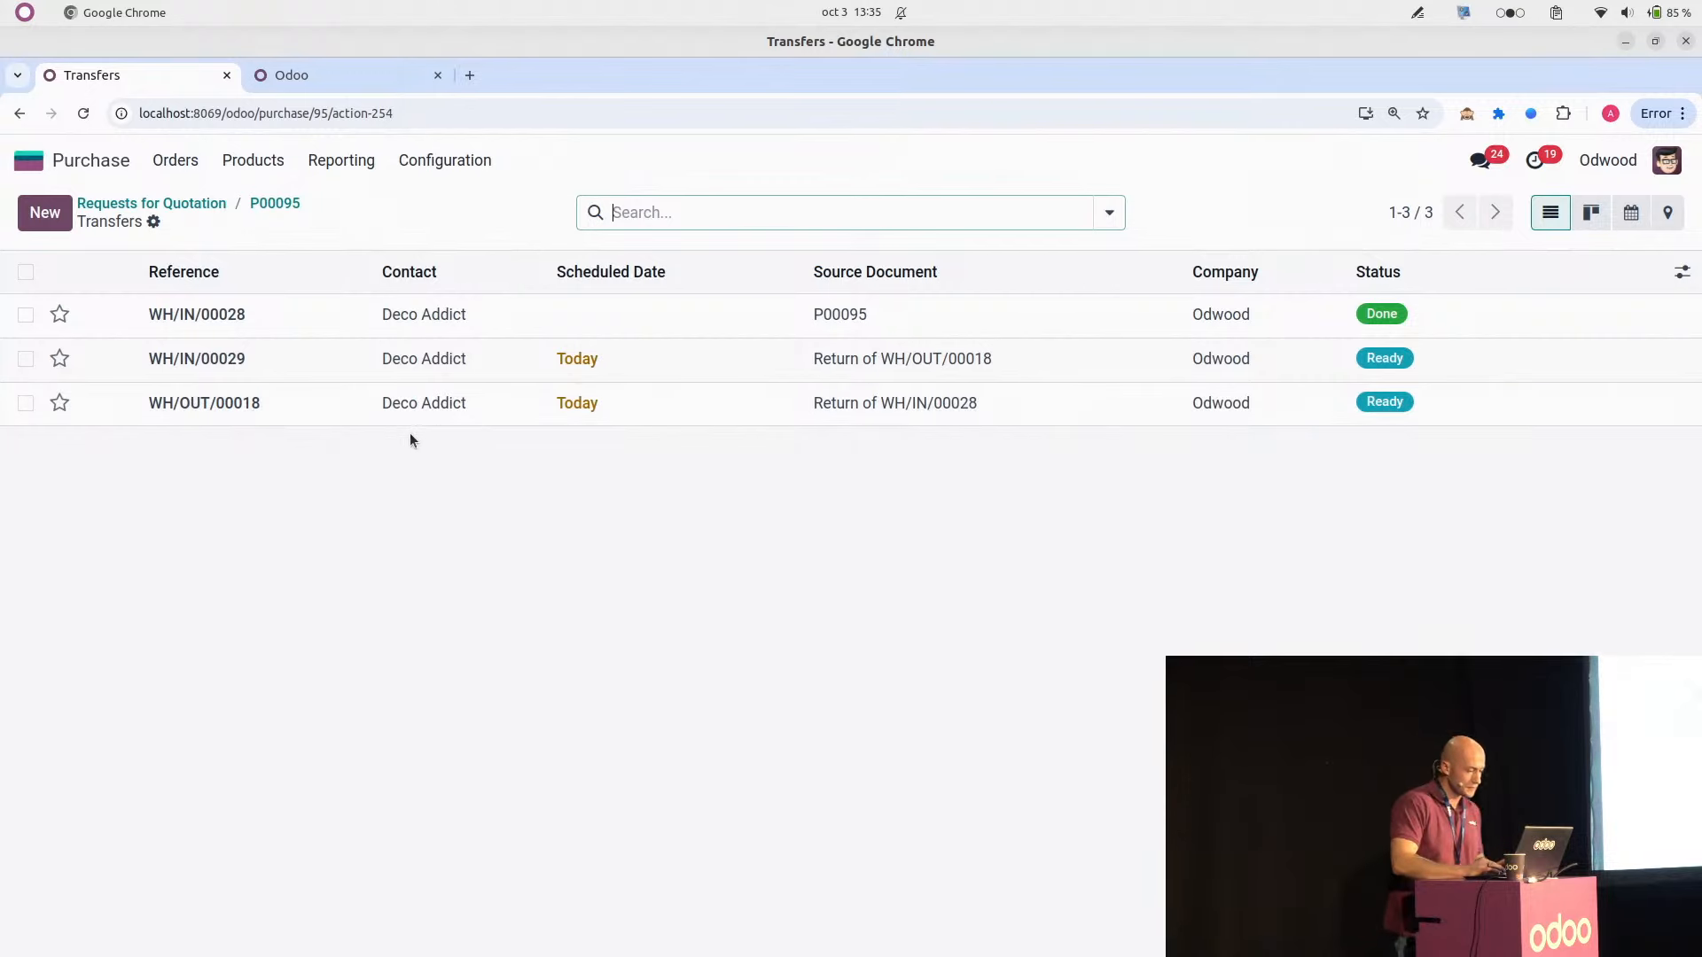
left_click(331, 412)
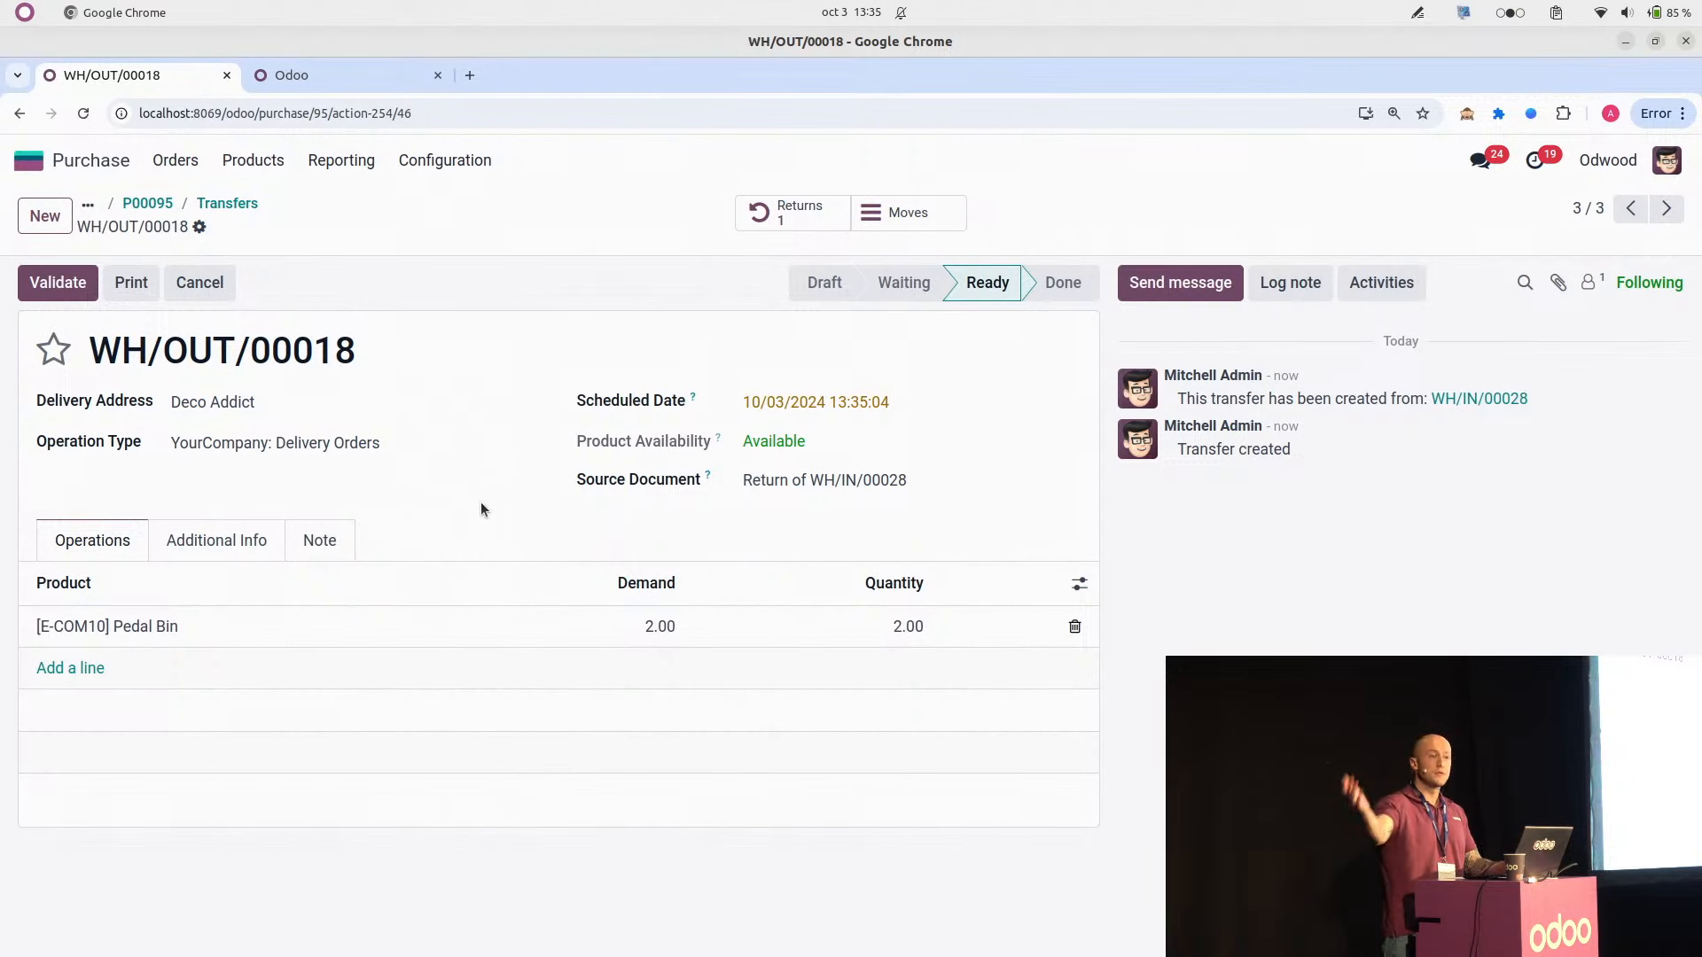
left_click(243, 209)
left_click(217, 365)
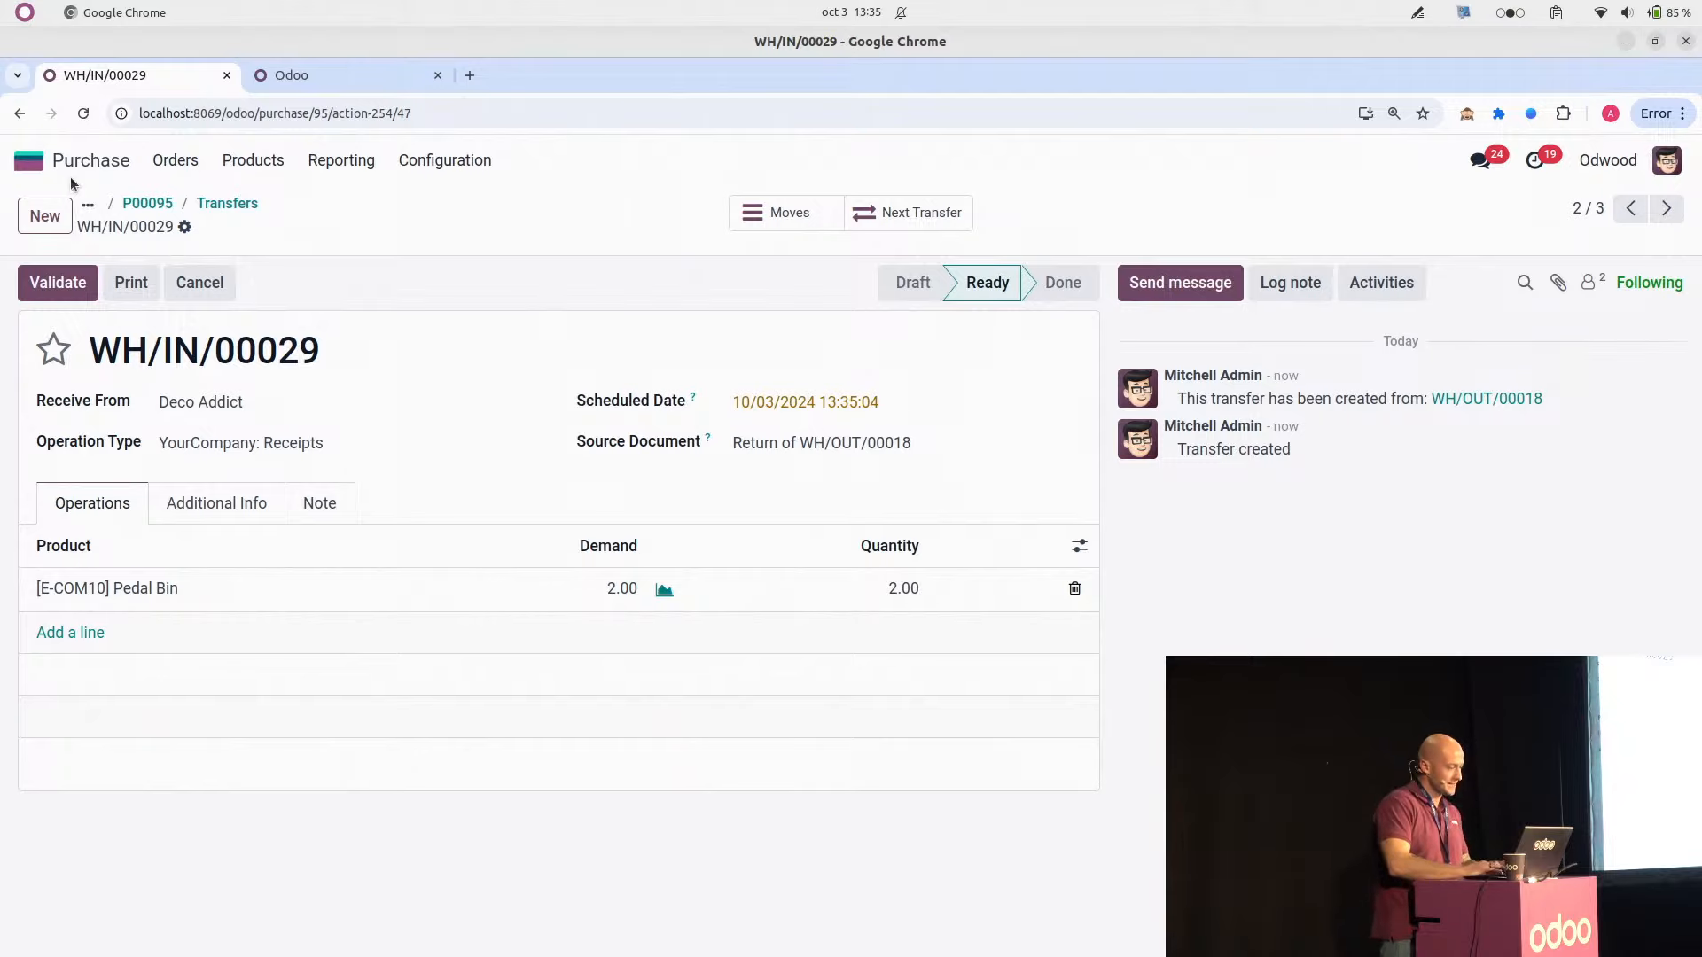
Step: In Sales, create a quotation by uploading the request PDF from the file manager and review its imported customer and order lines
left_click(25, 160)
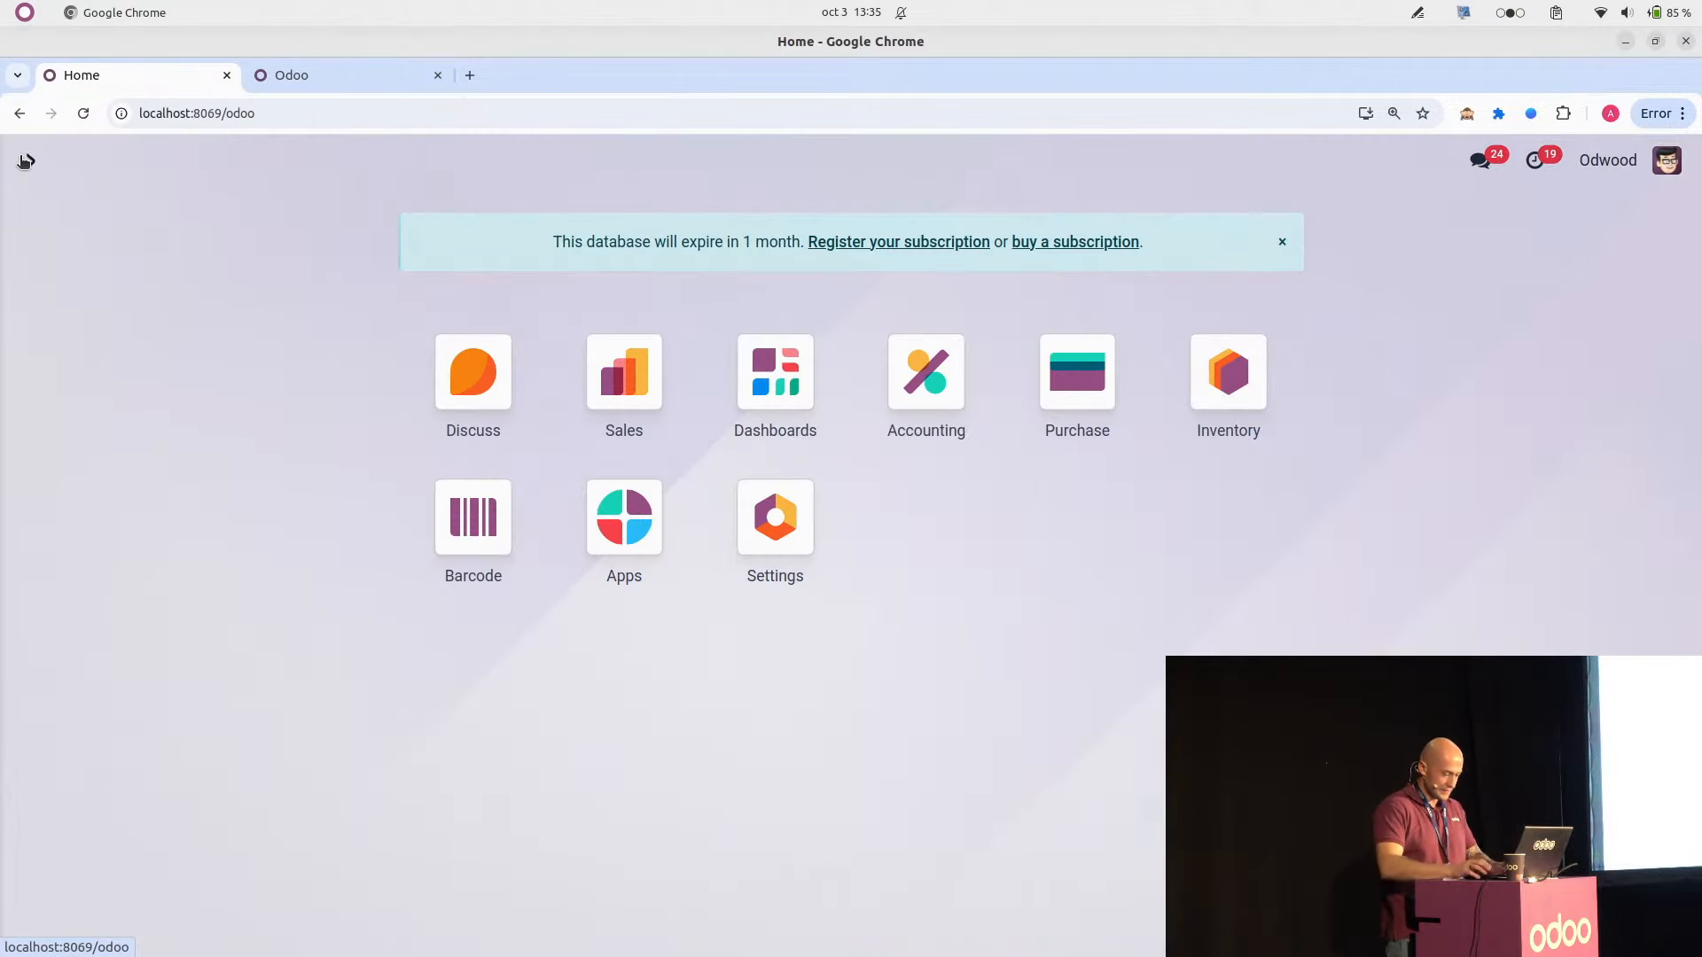
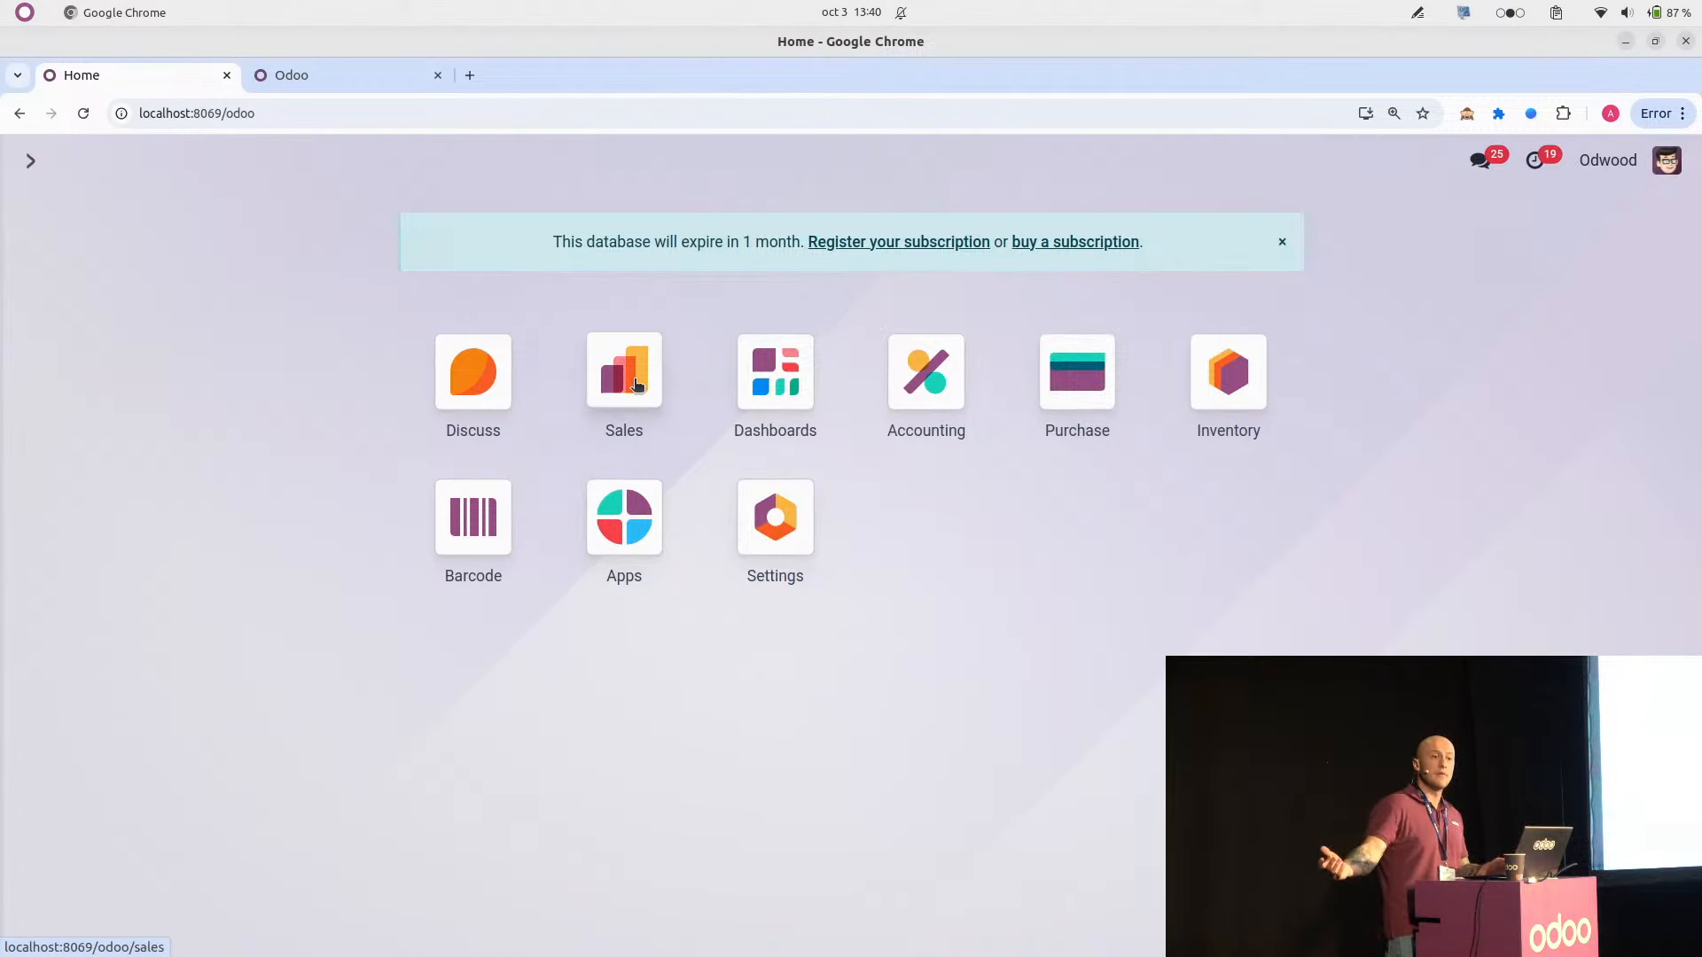
left_click(636, 384)
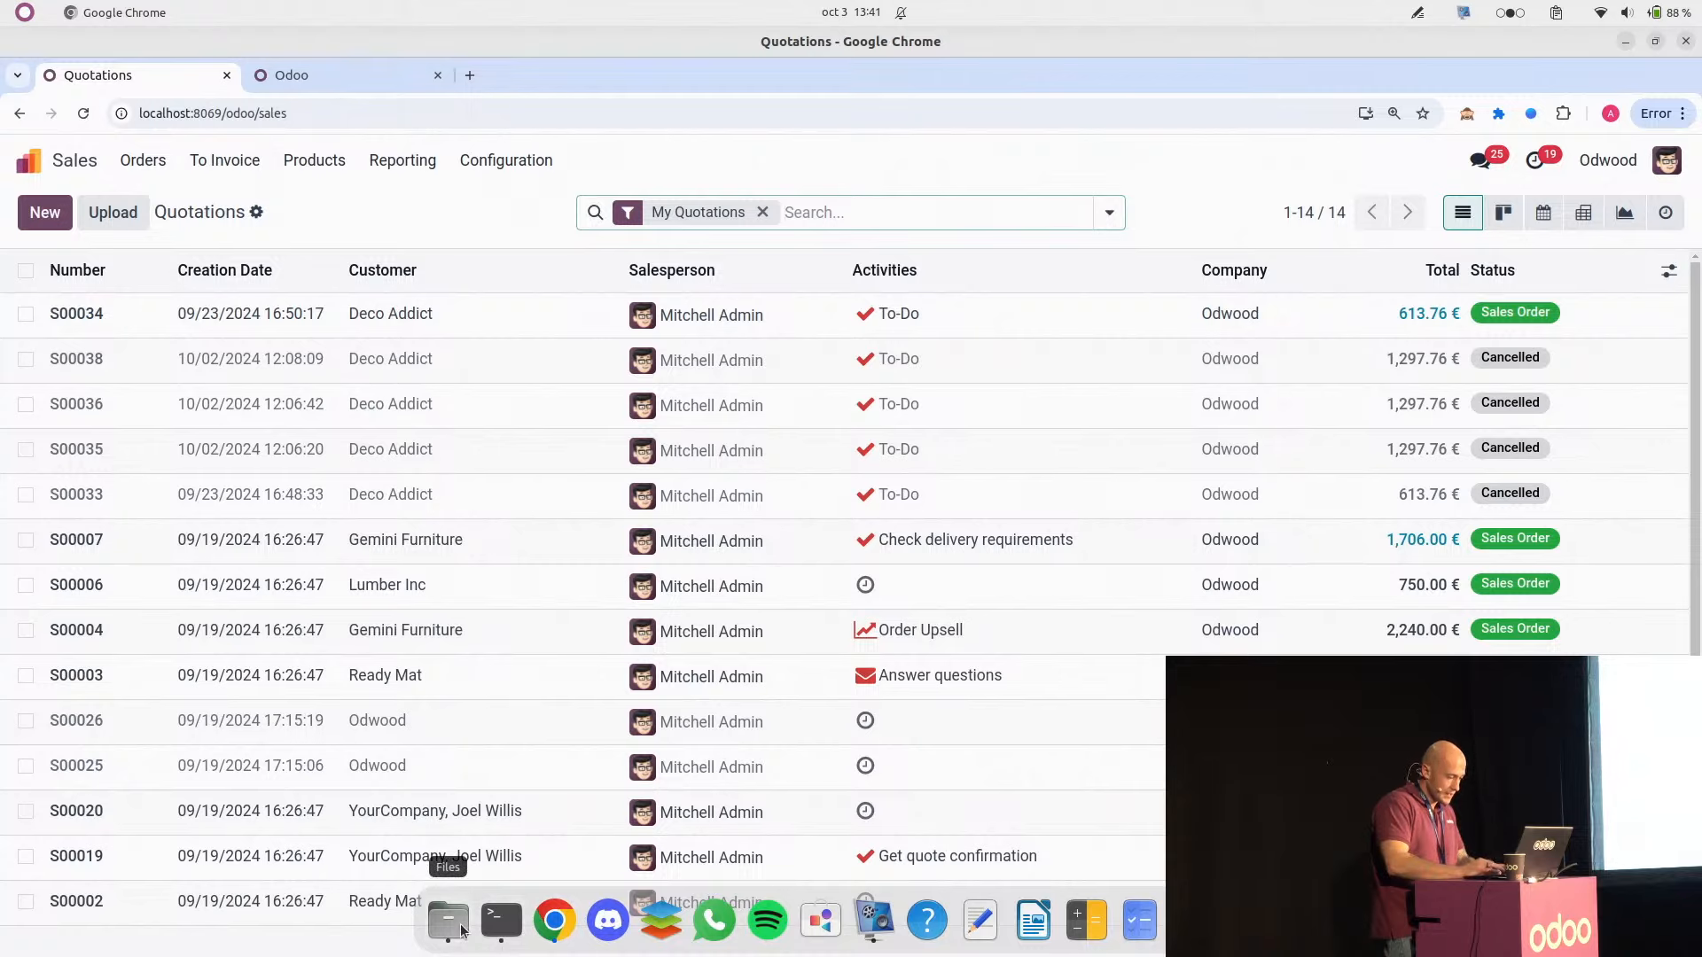
left_click(448, 920)
left_click_drag(913, 229, 371, 462)
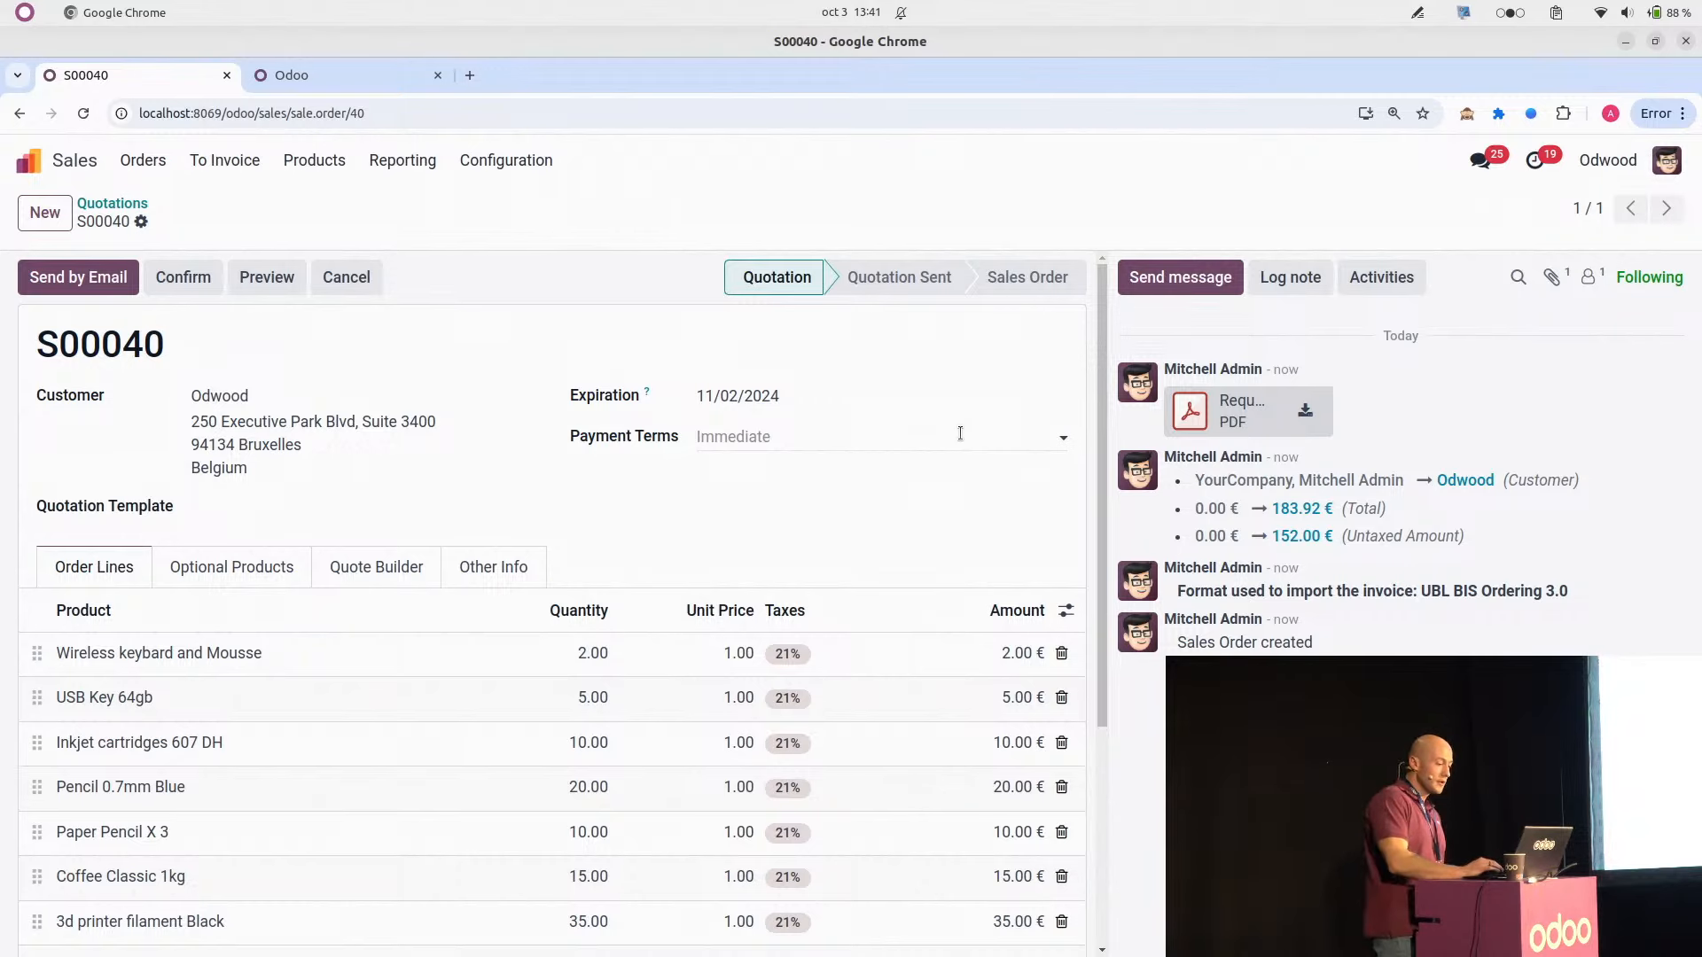
scroll(864, 578, "down", 3)
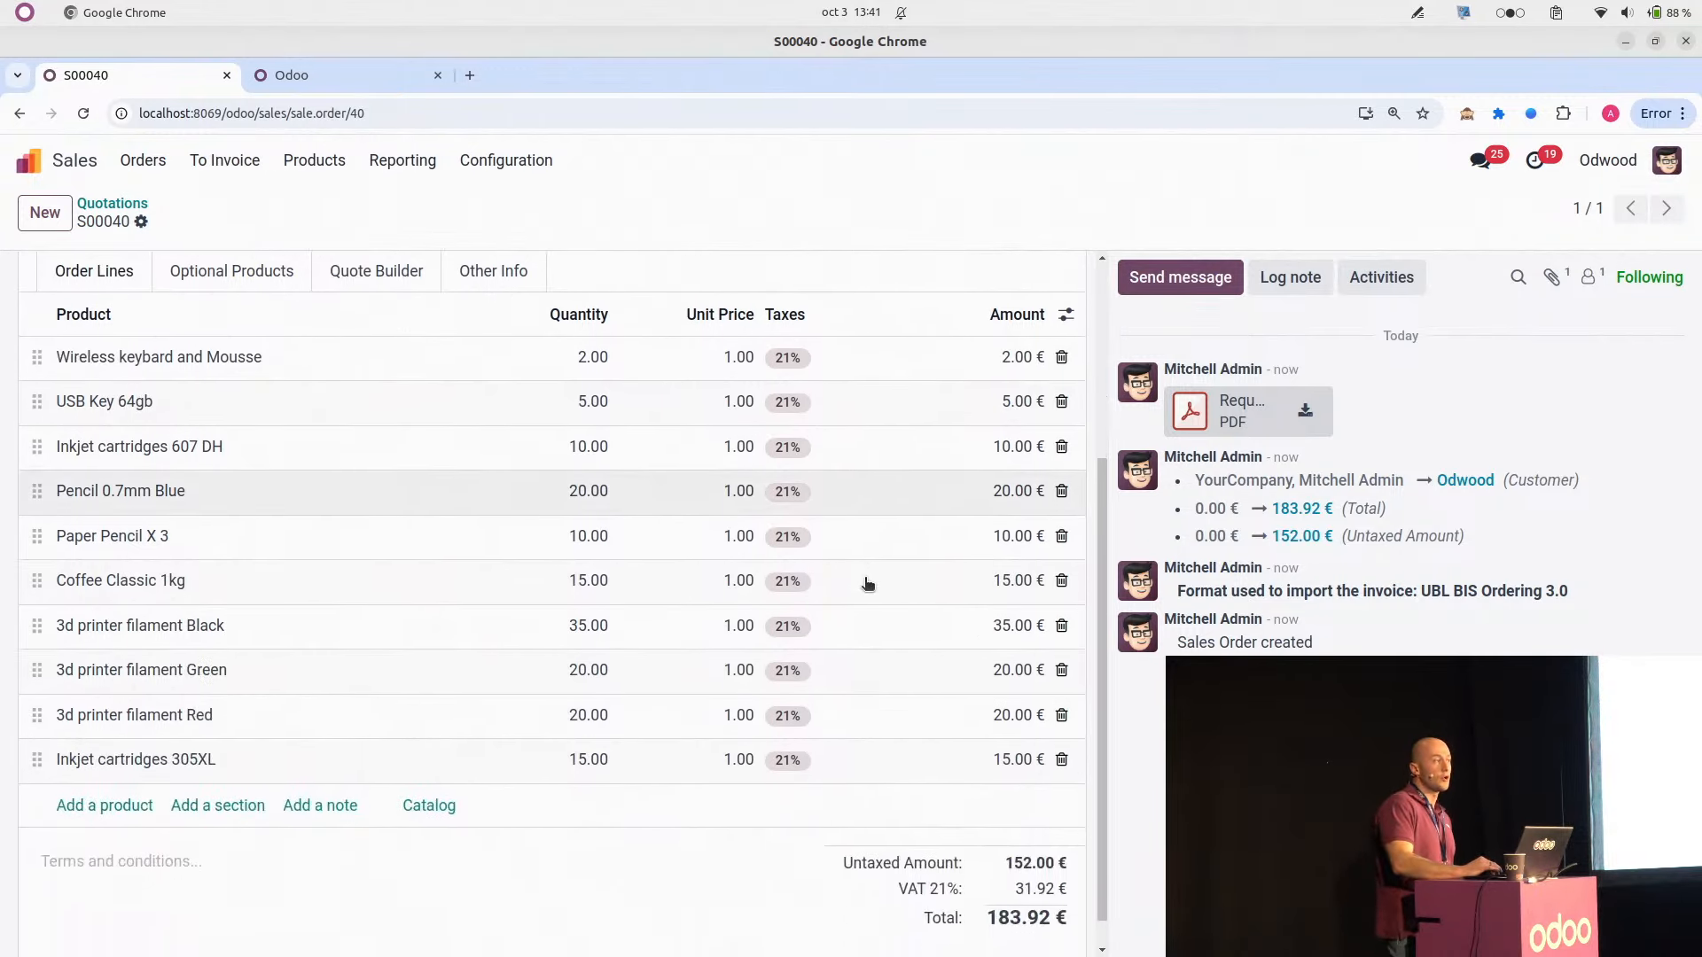
scroll(867, 583, "up", 3)
scroll(867, 582, "down", 2)
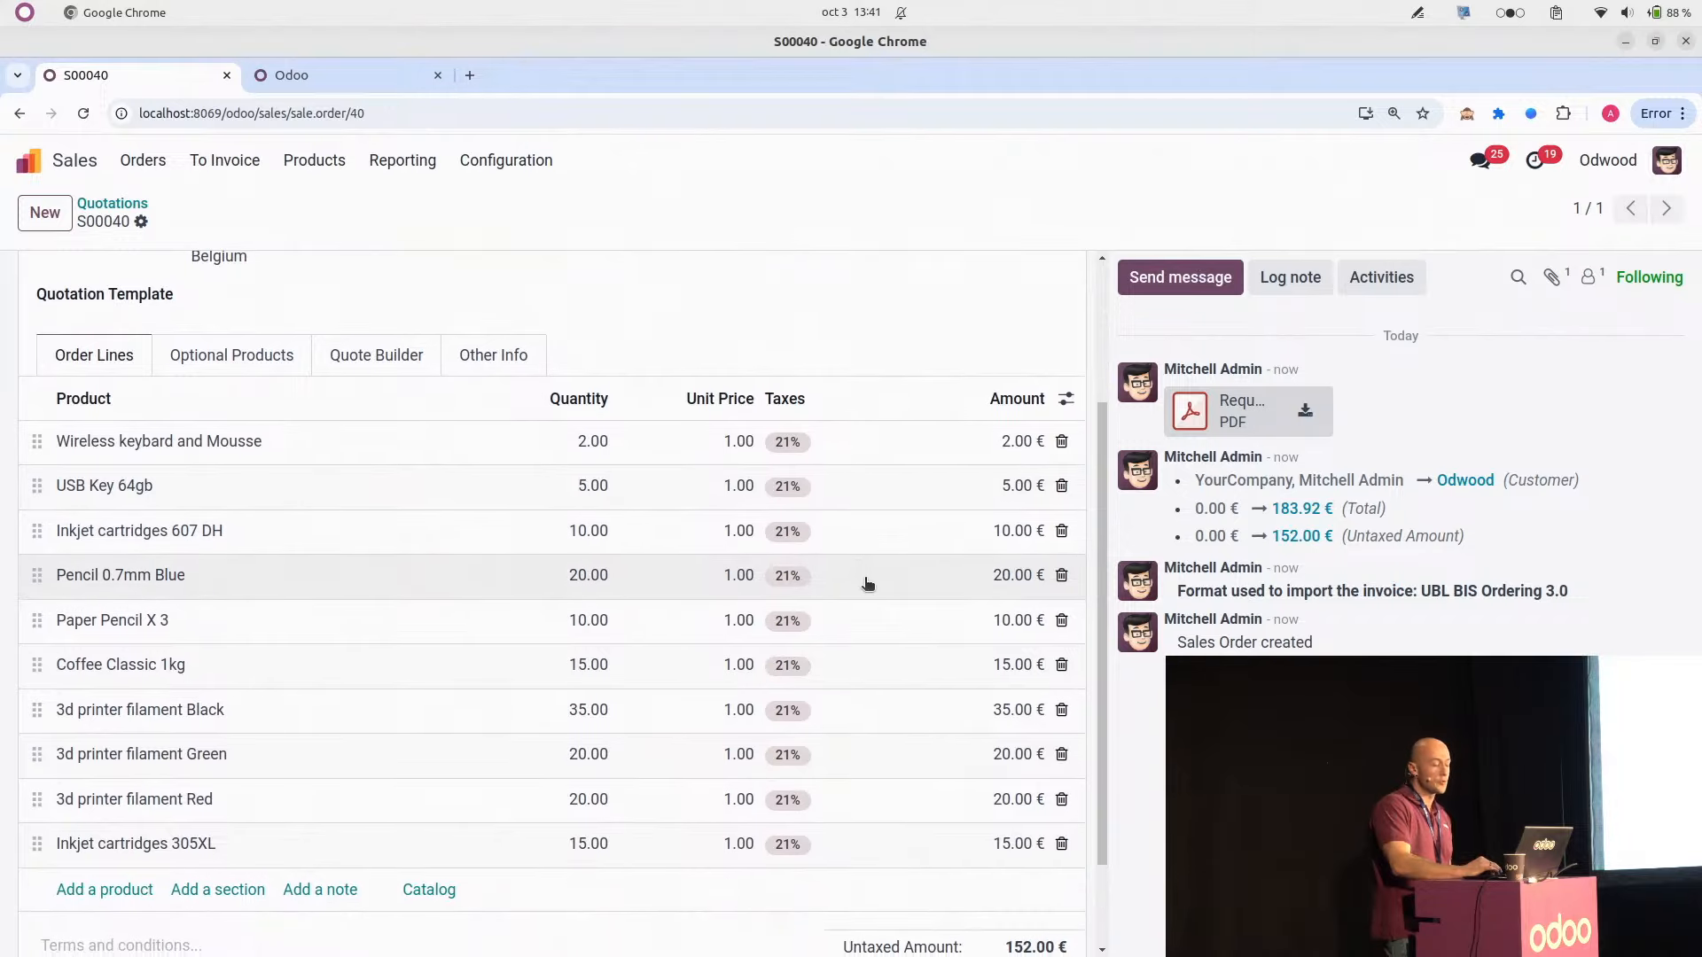
scroll(867, 583, "down", 2)
scroll(867, 582, "up", 3)
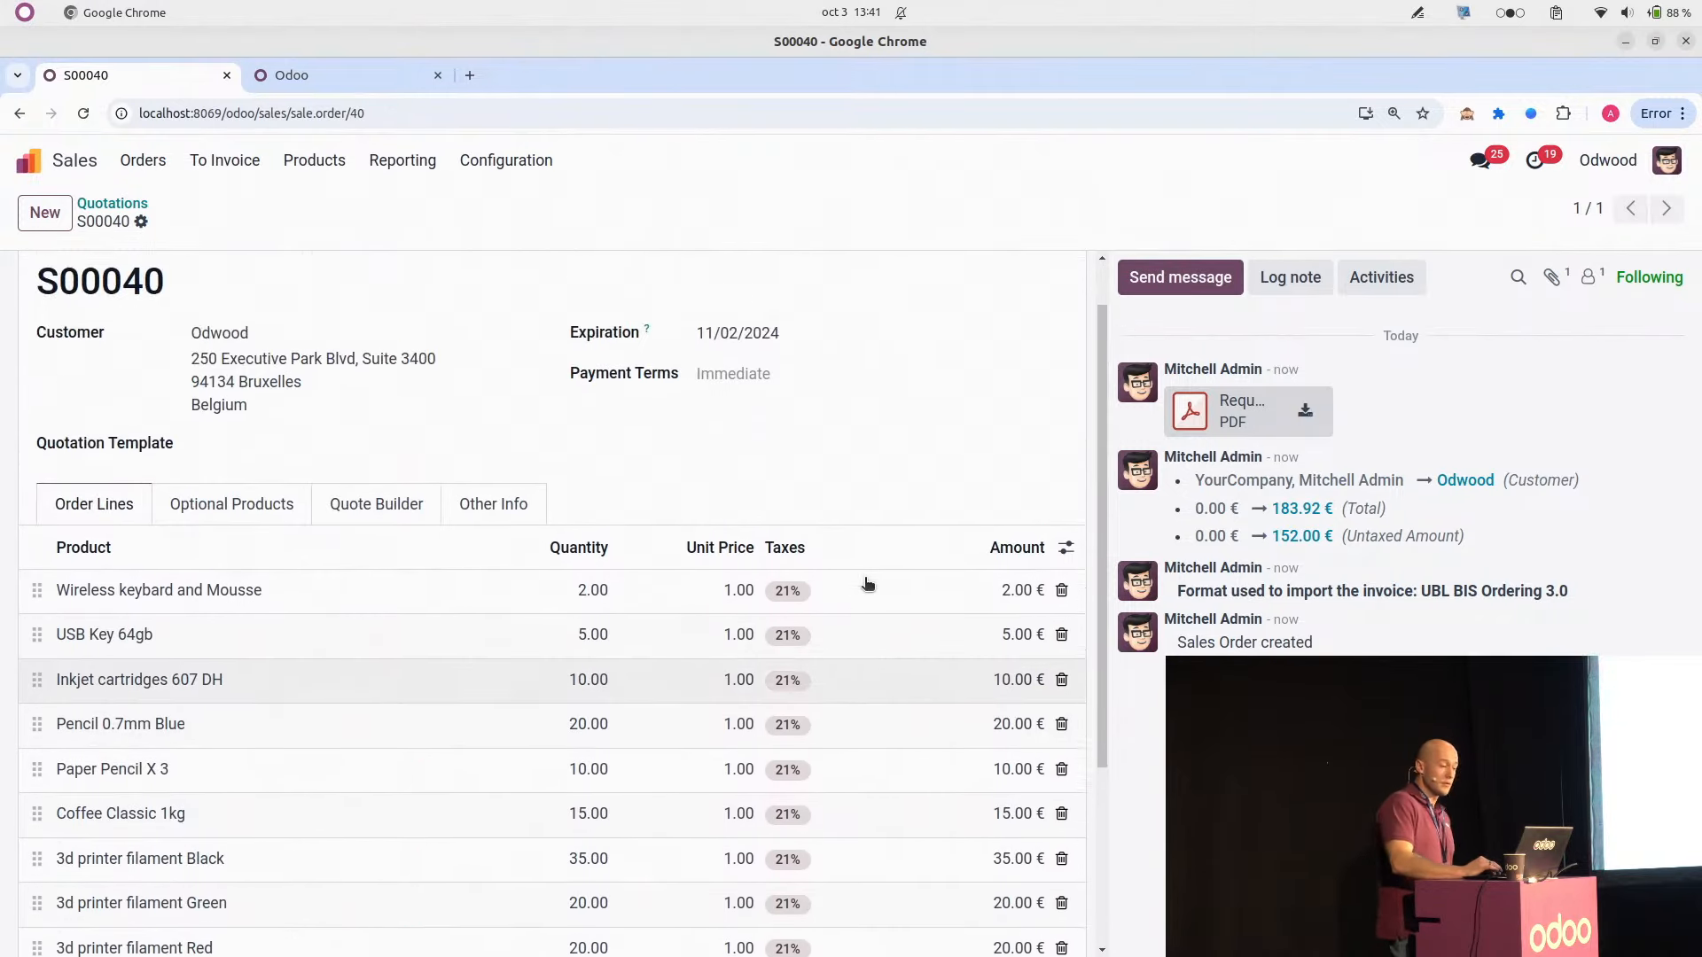
scroll(867, 582, "up", 1)
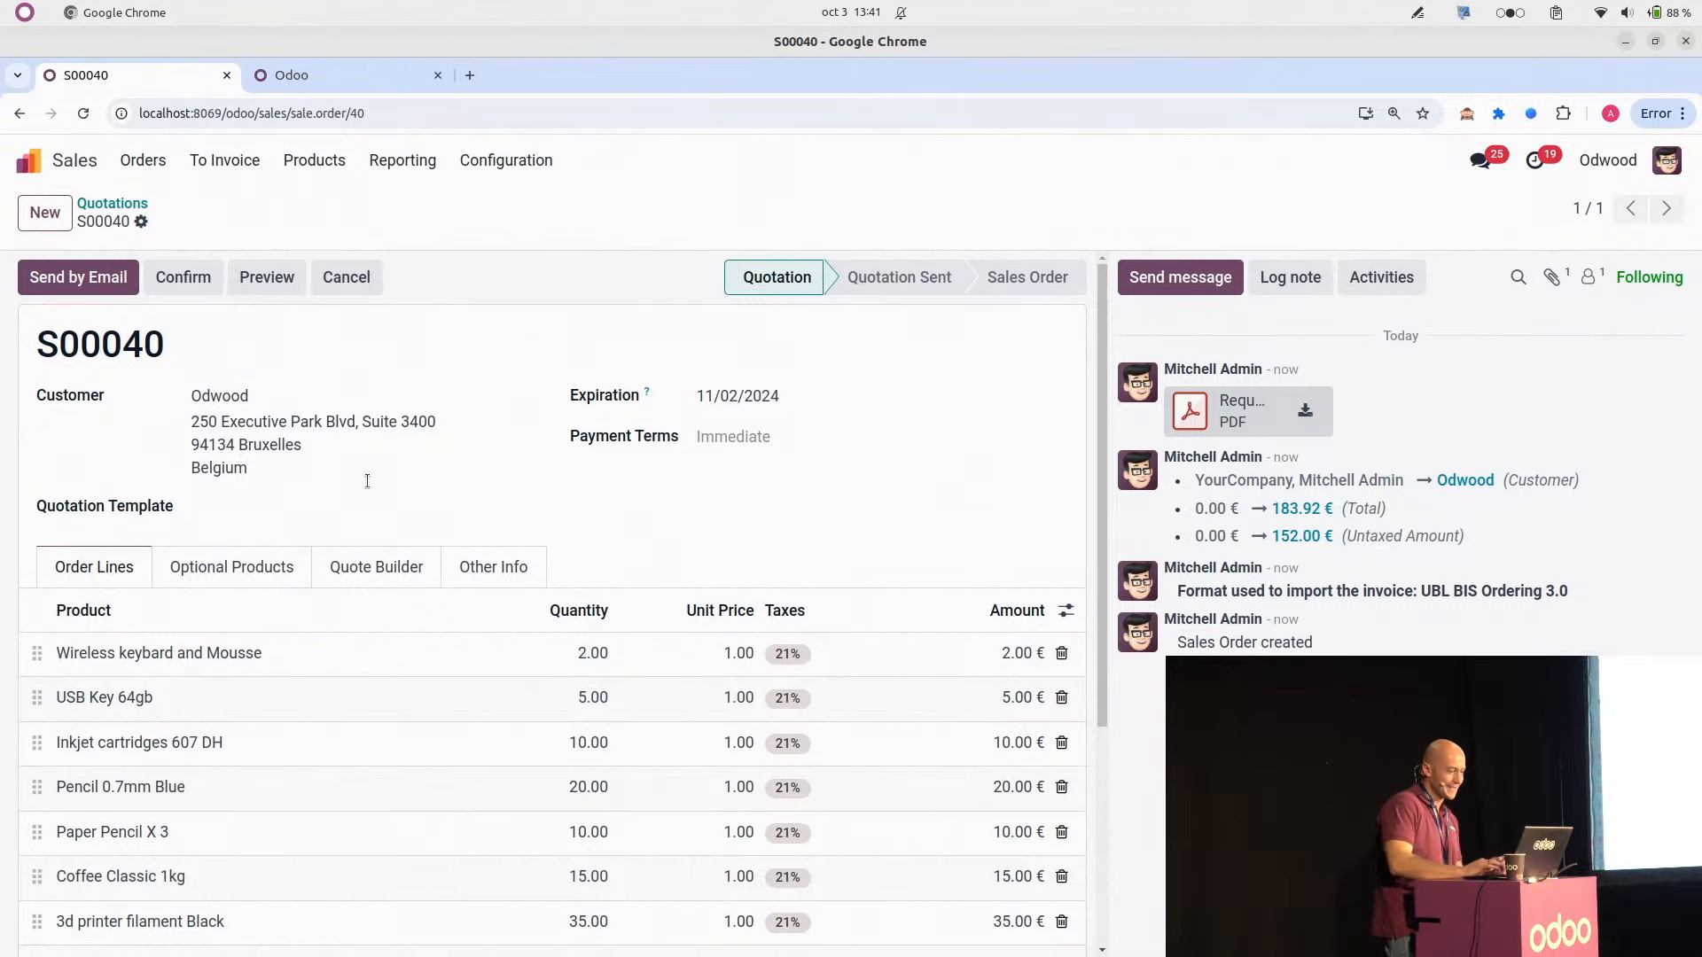
Step: Open the starred Office Max purchase order in Purchase and widen its Product column to show the full product name
left_click(31, 160)
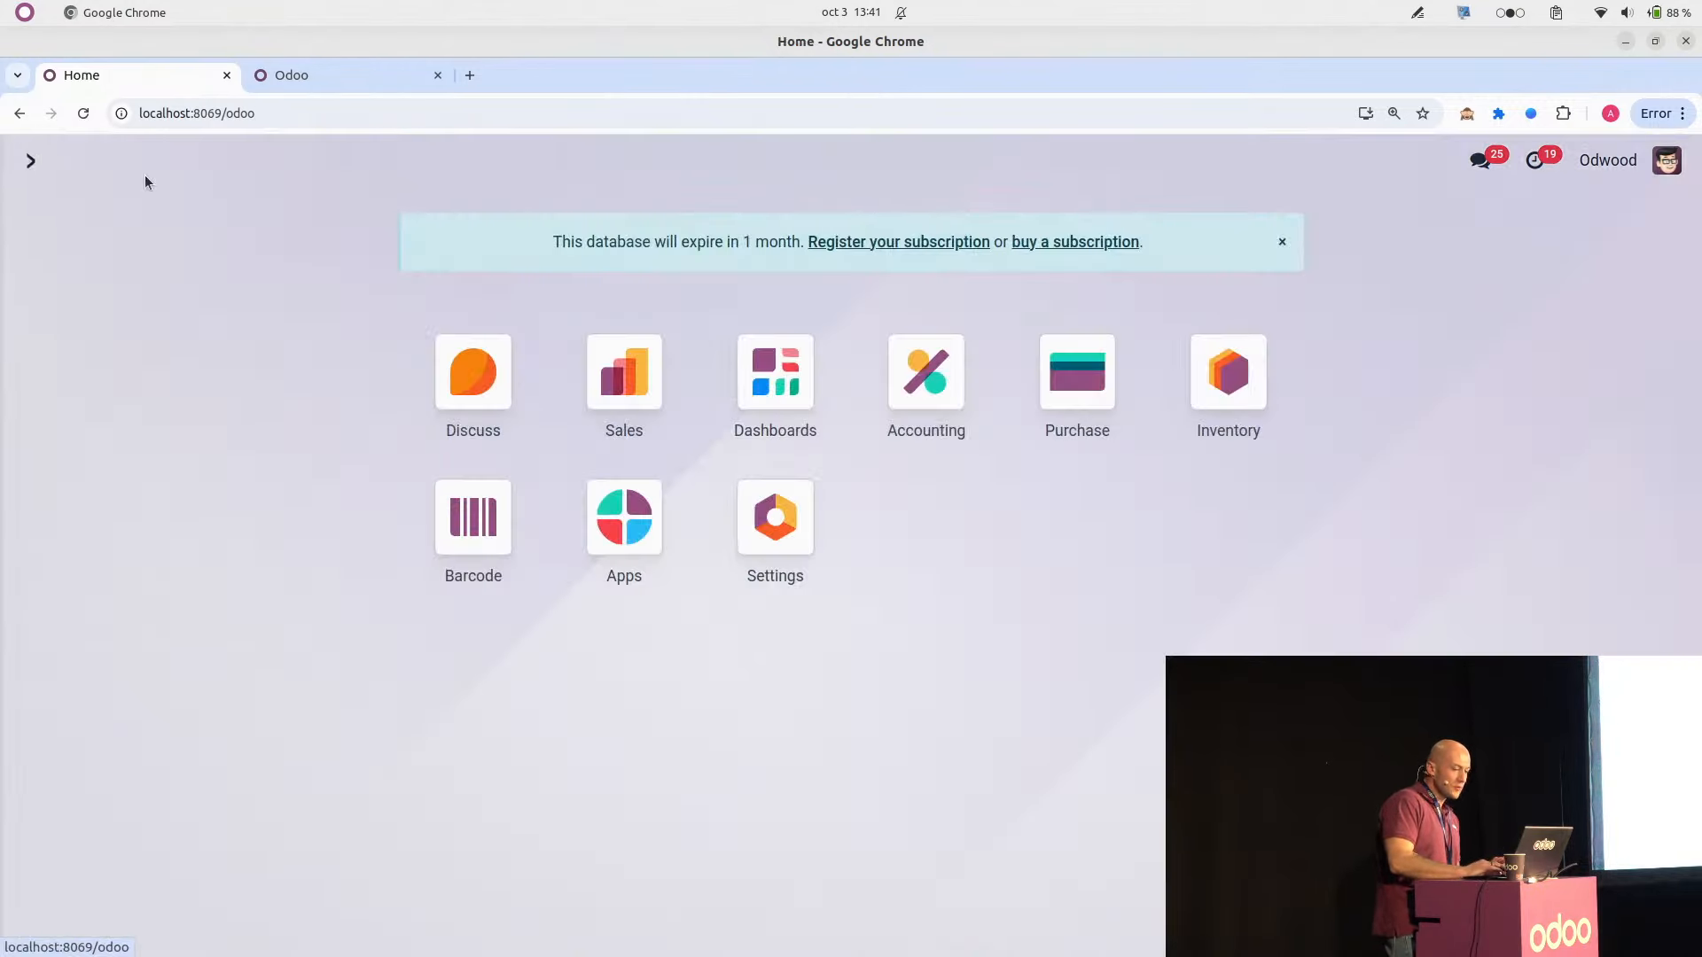
left_click(1076, 379)
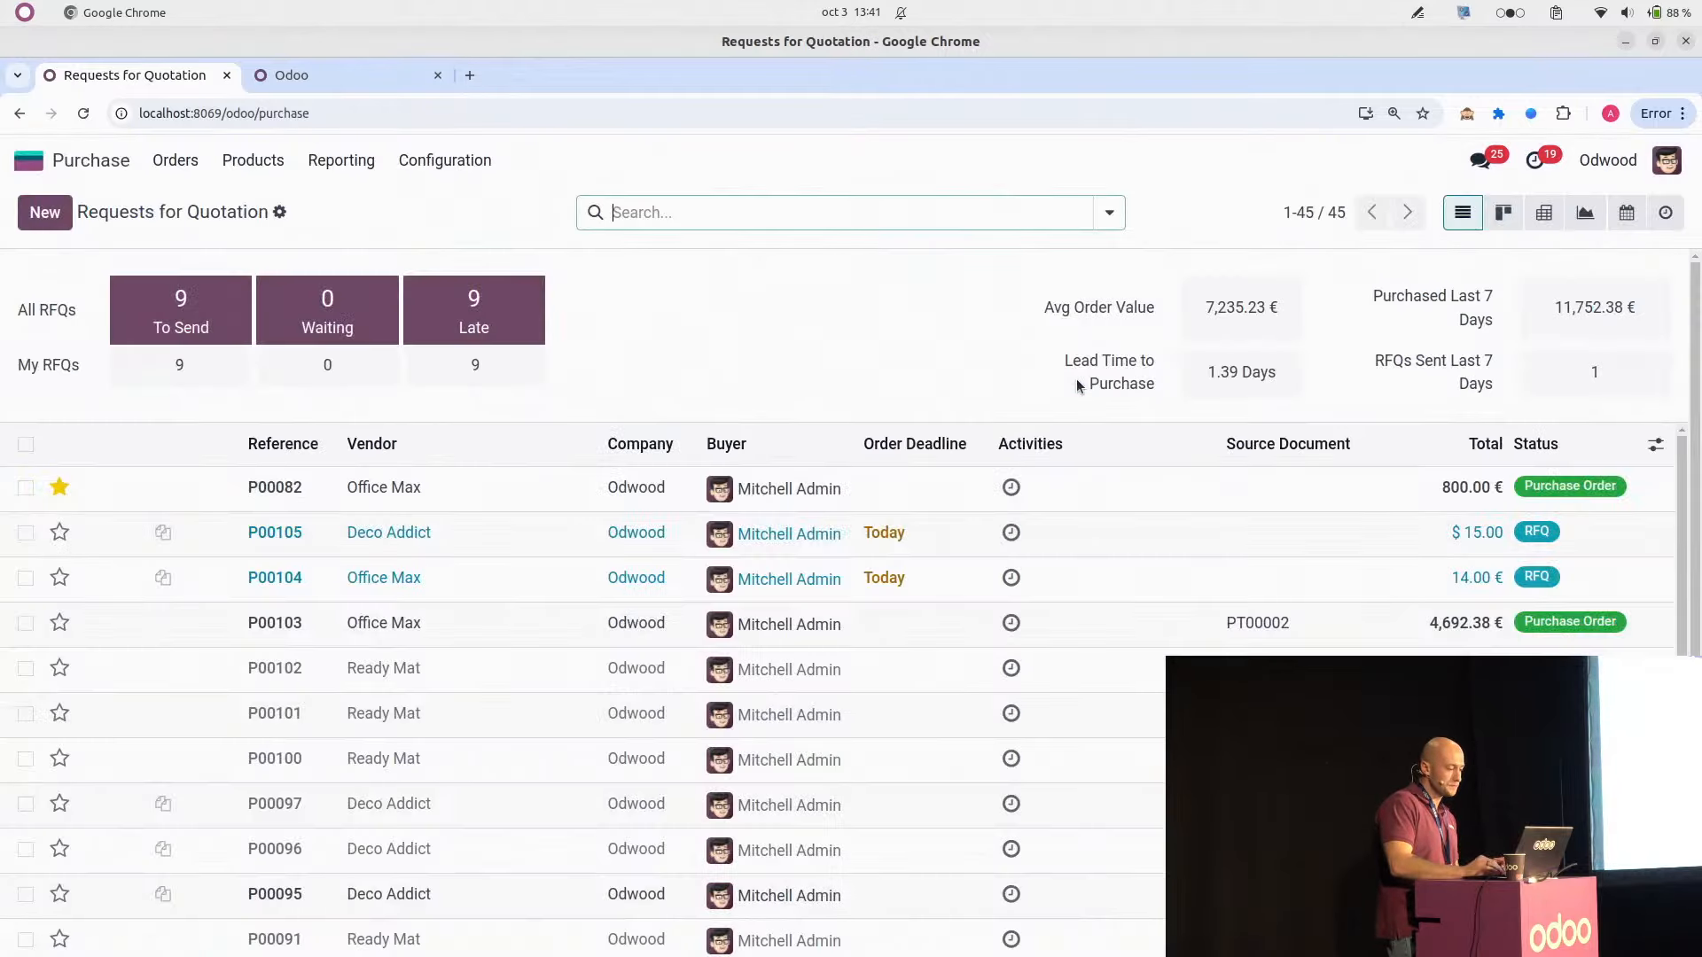
left_click(497, 487)
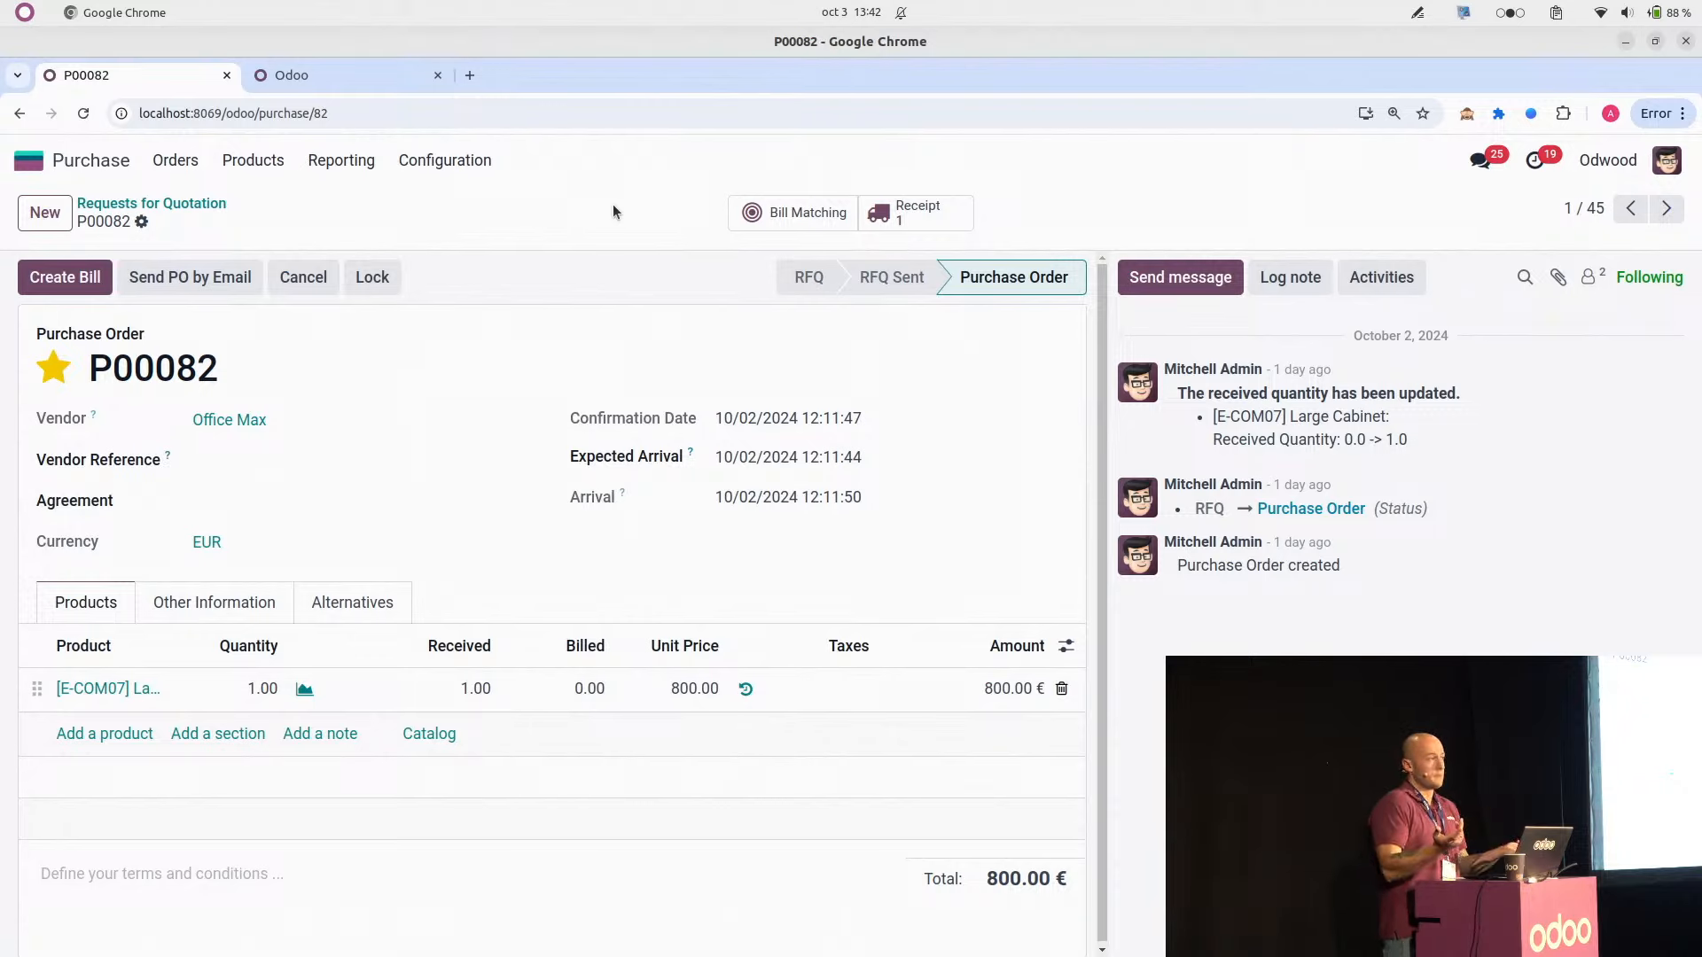
left_click(782, 216)
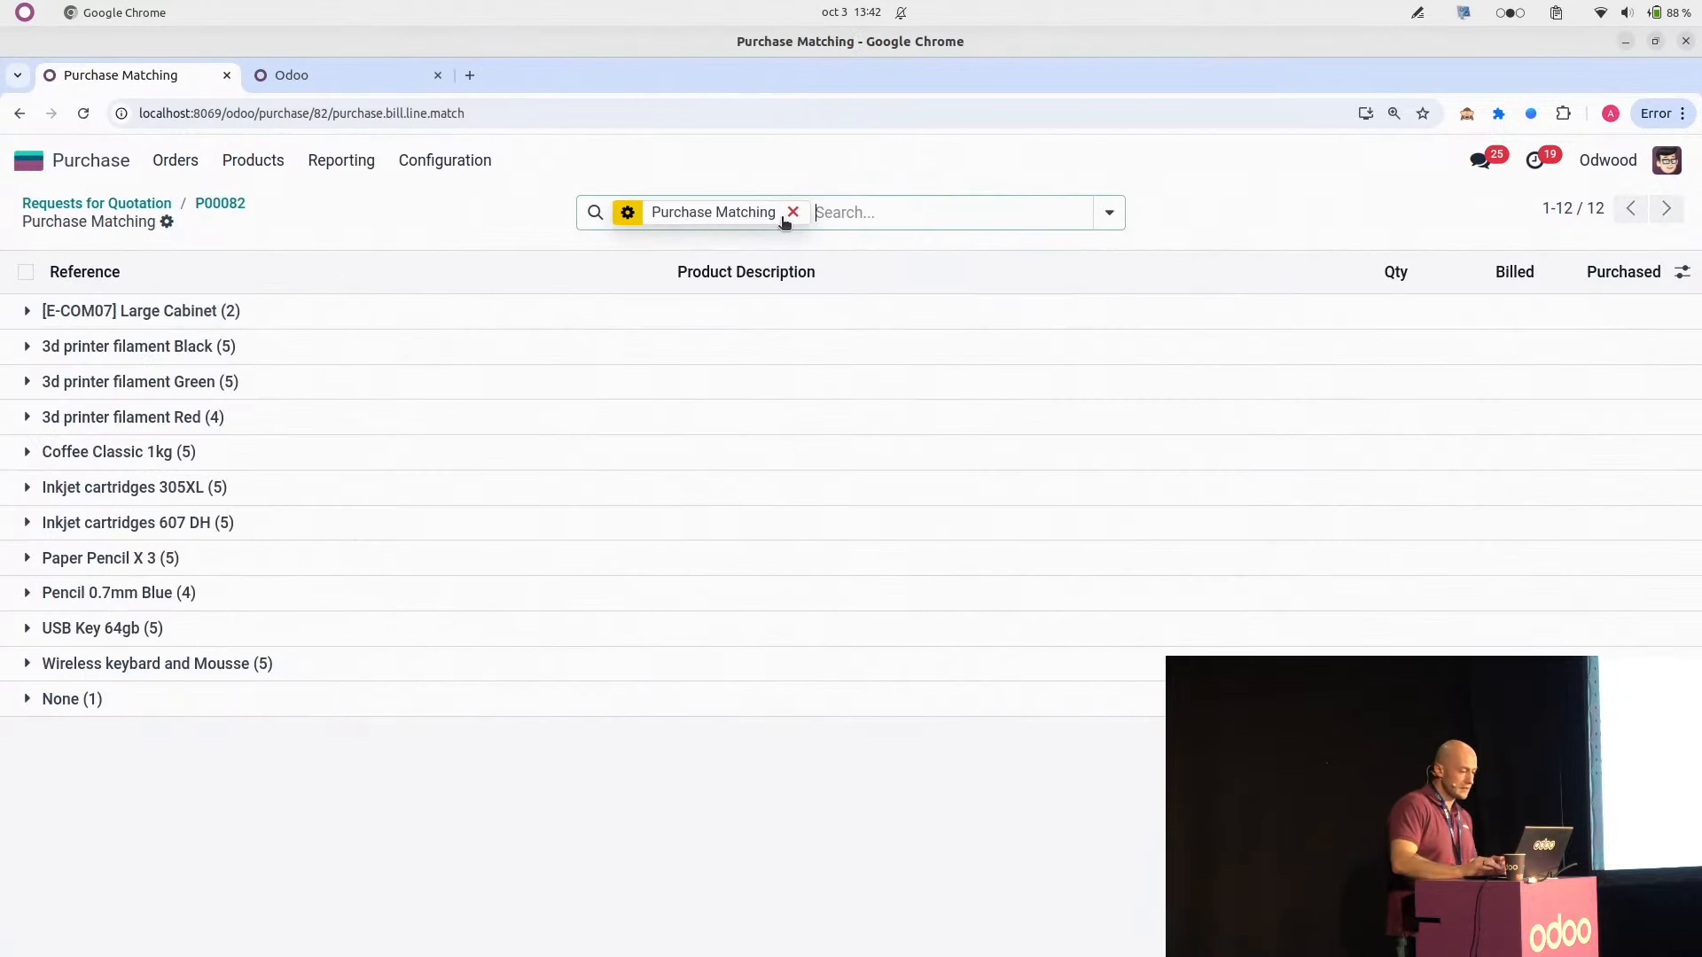
left_click(232, 207)
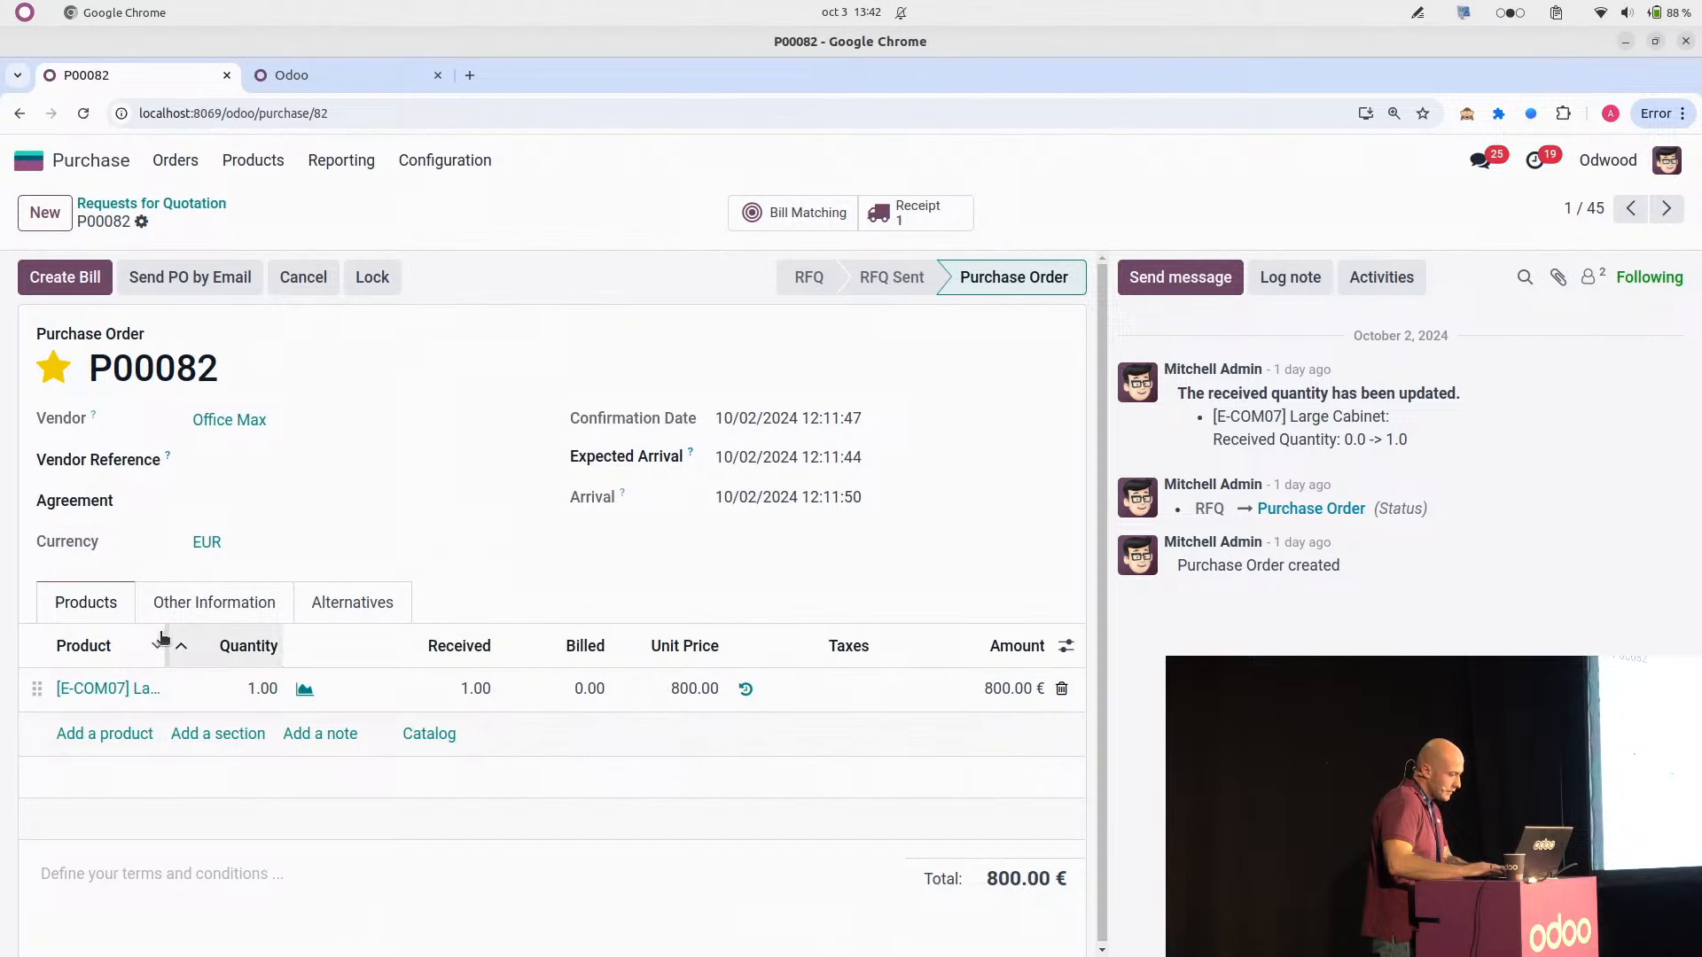
left_click_drag(165, 631, 317, 646)
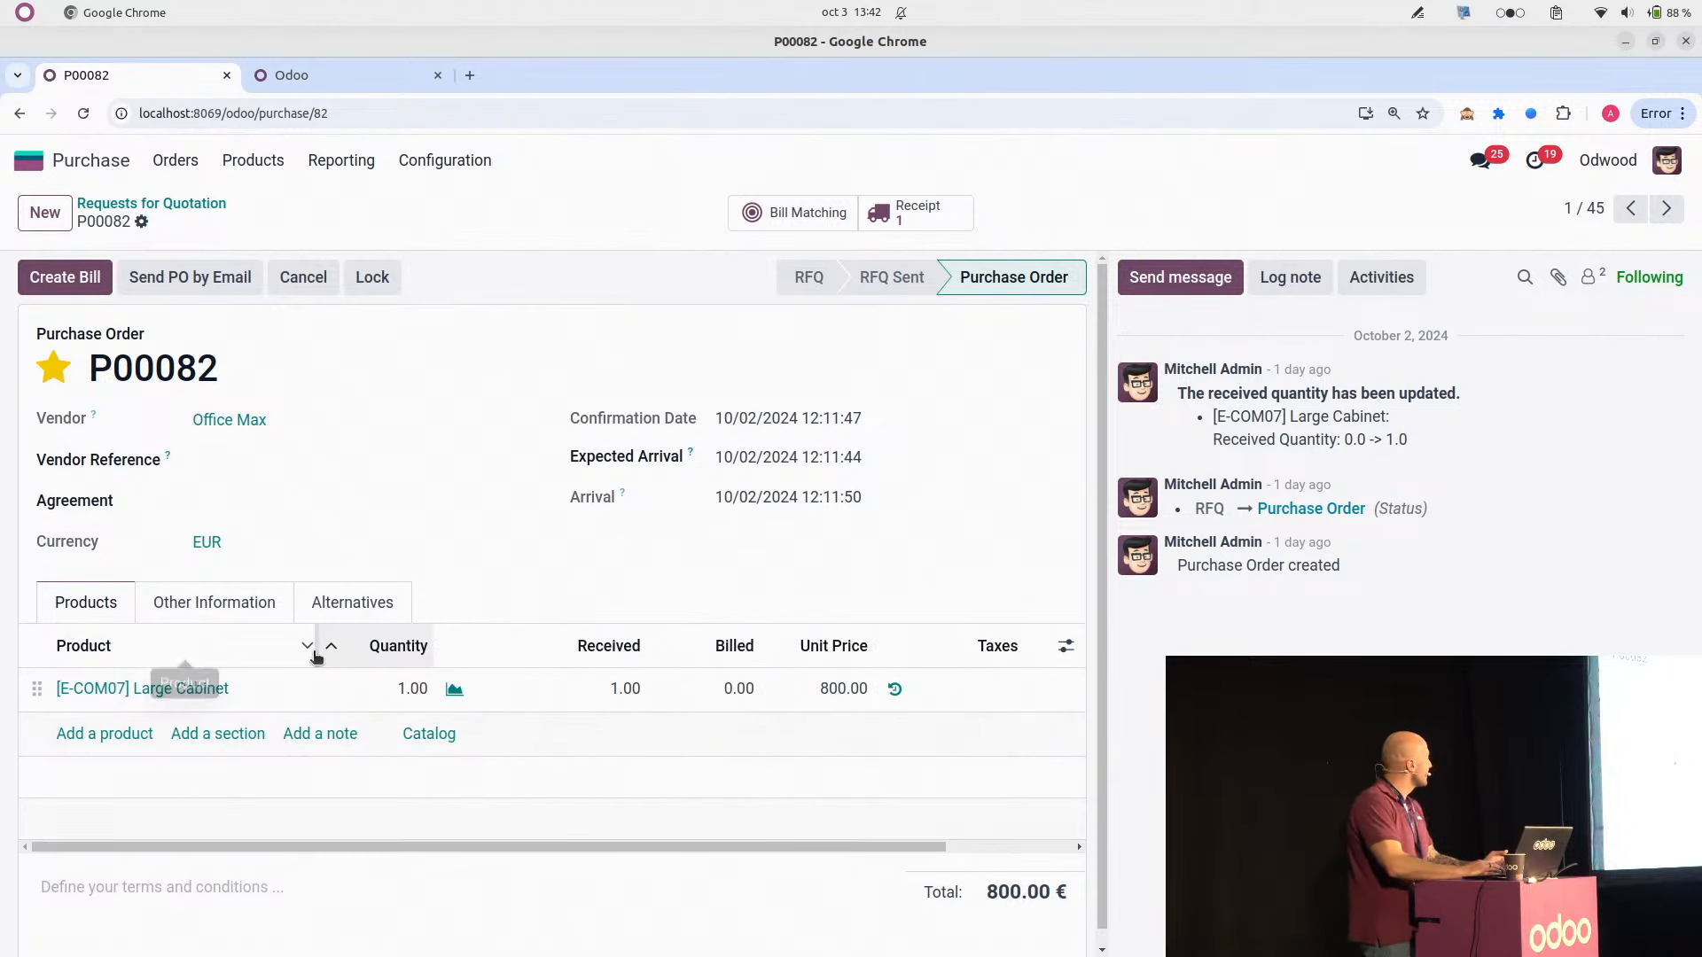
Step: In the order's bill matching, match the Large Cabinet purchase order line with the corresponding vendor bill line
left_click(784, 213)
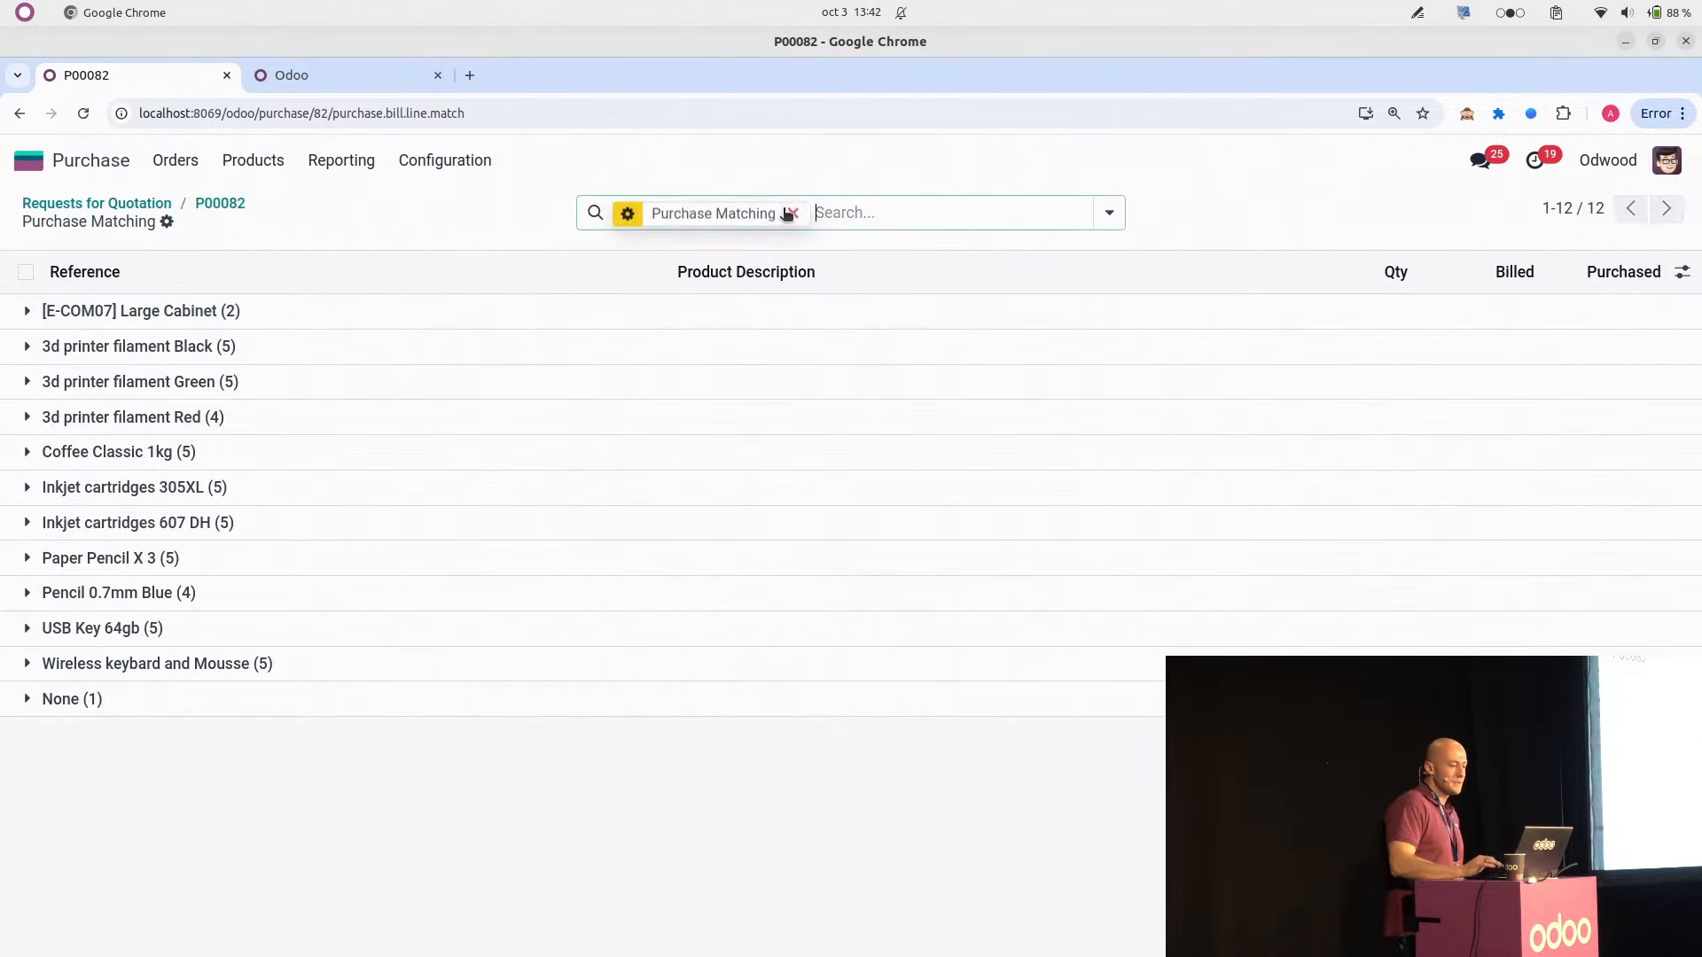
left_click(27, 312)
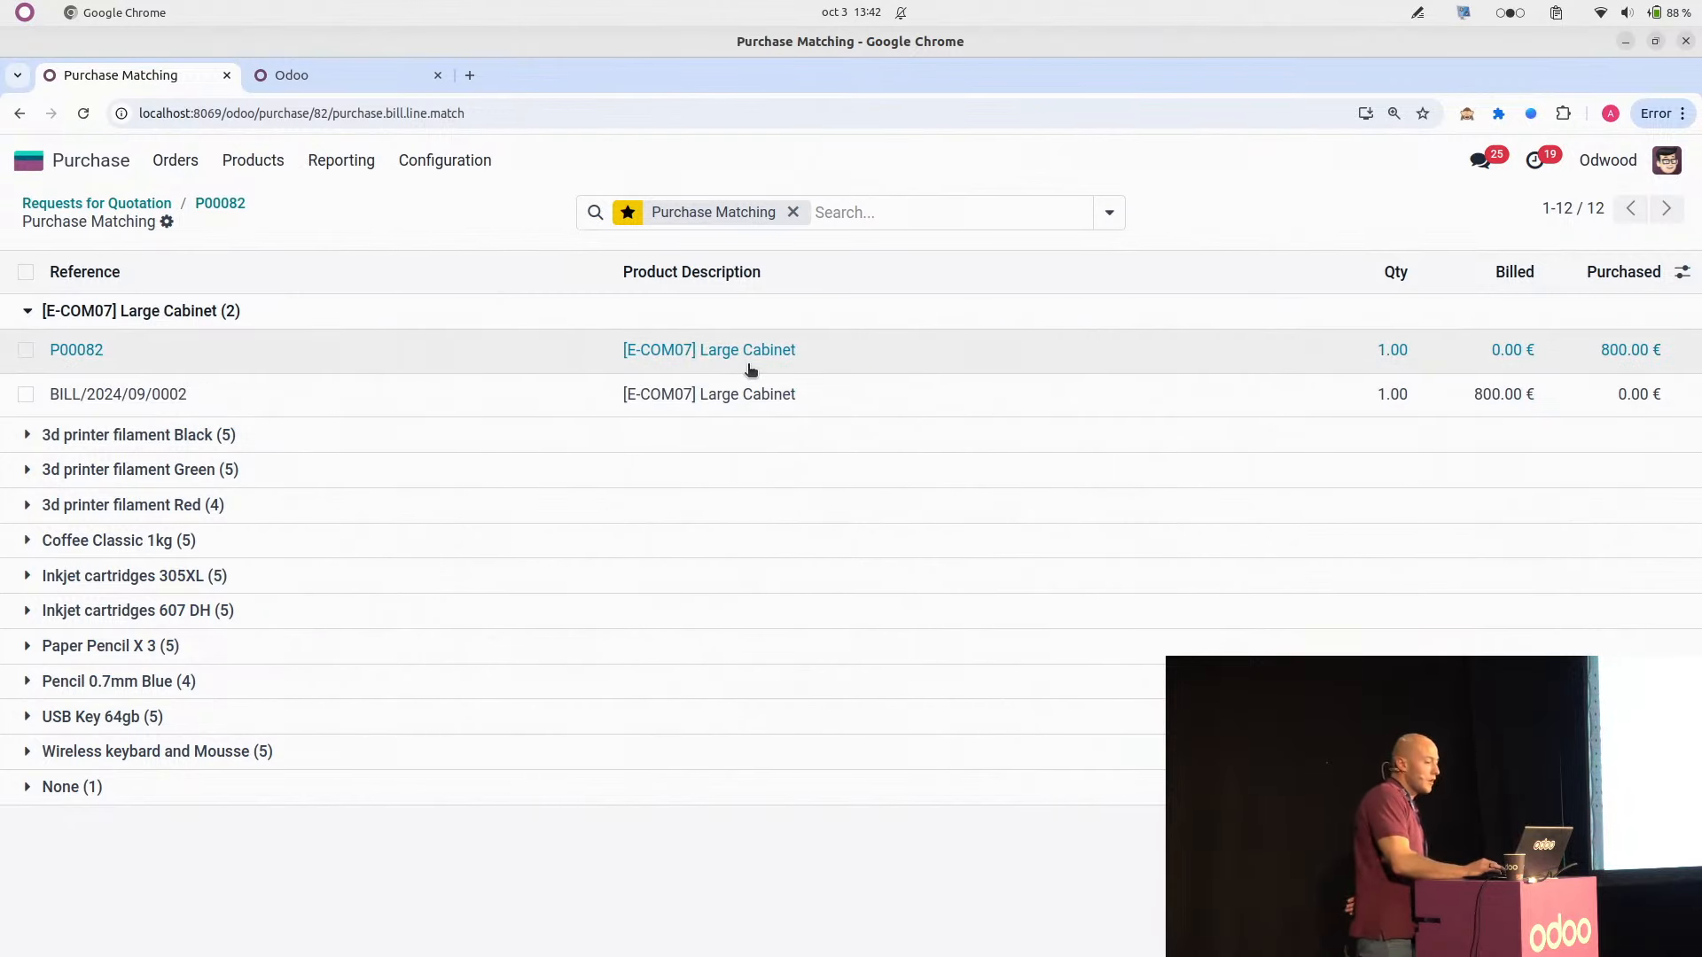
left_click(24, 350)
left_click(26, 394)
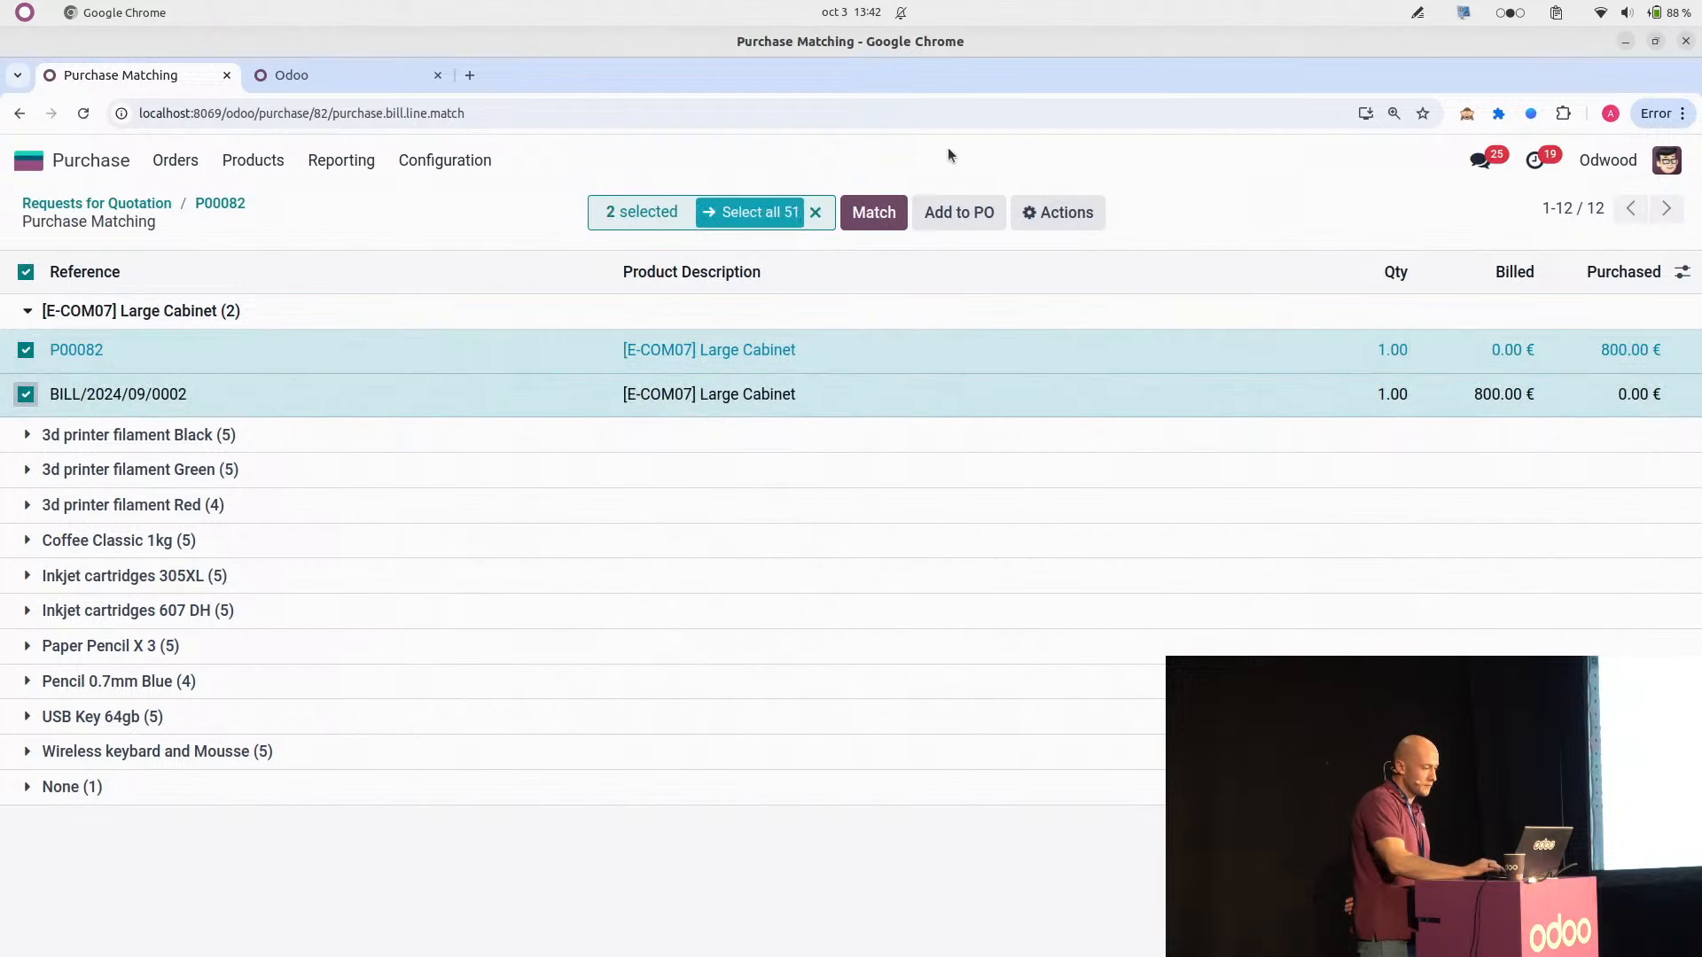
left_click(868, 211)
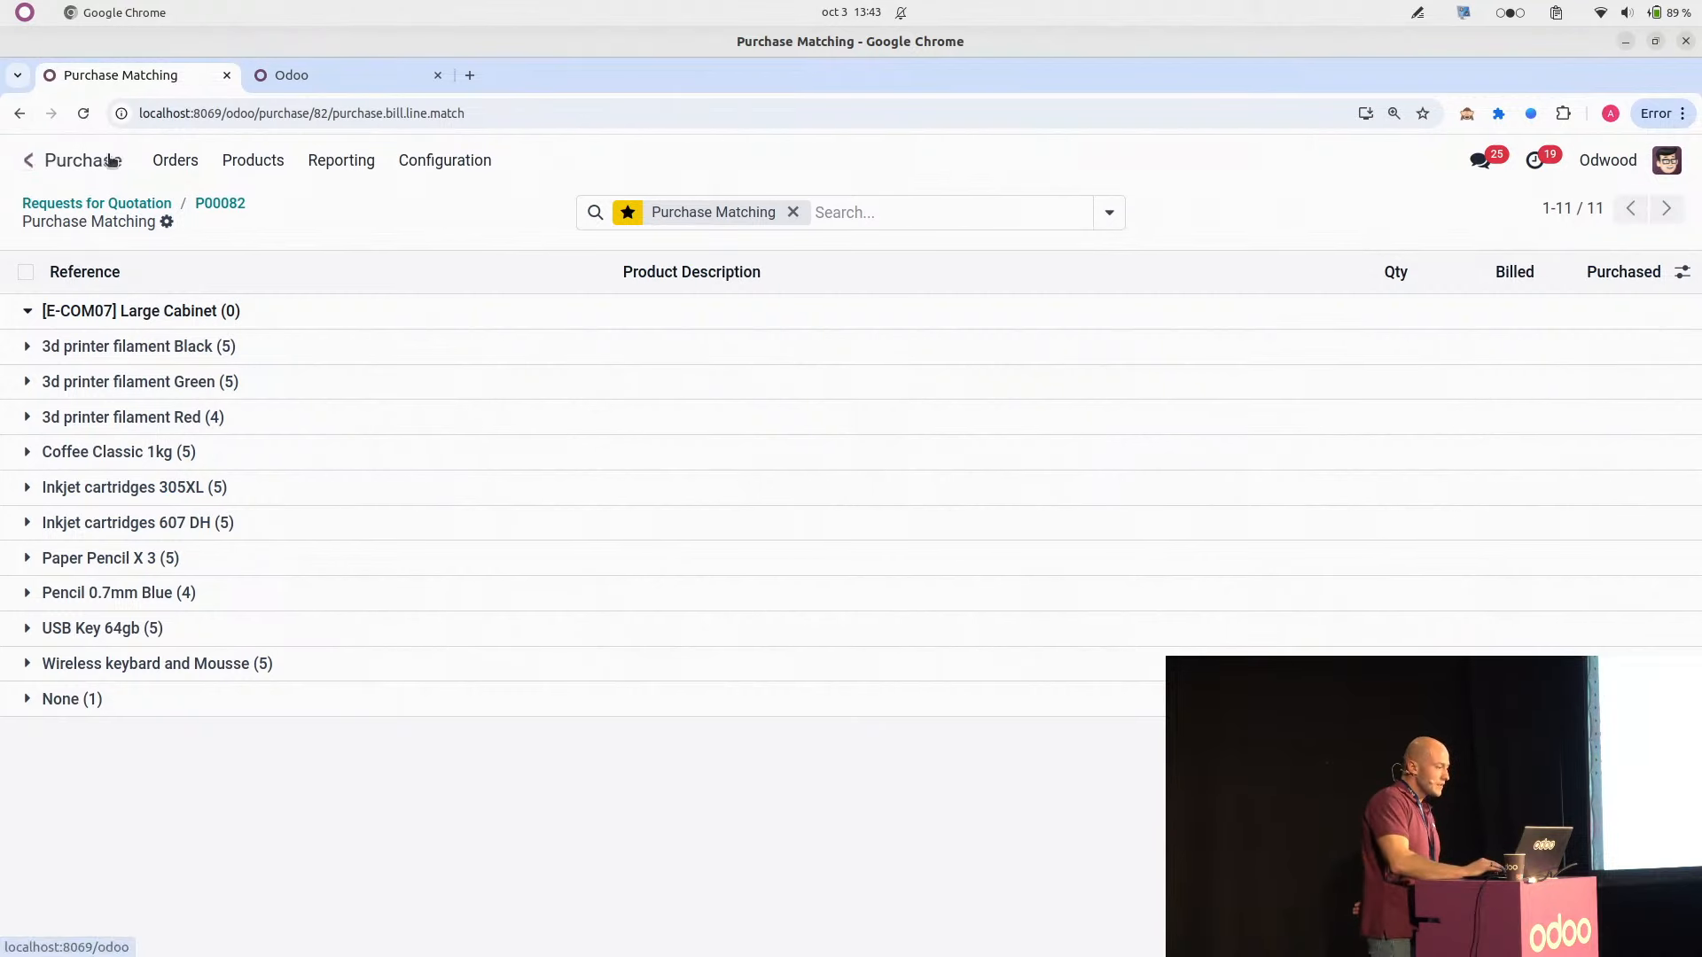
Step: Open the purchase and vendor dashboard under Logistics and examine its key figures, vendor charts and product cost trends
left_click(26, 164)
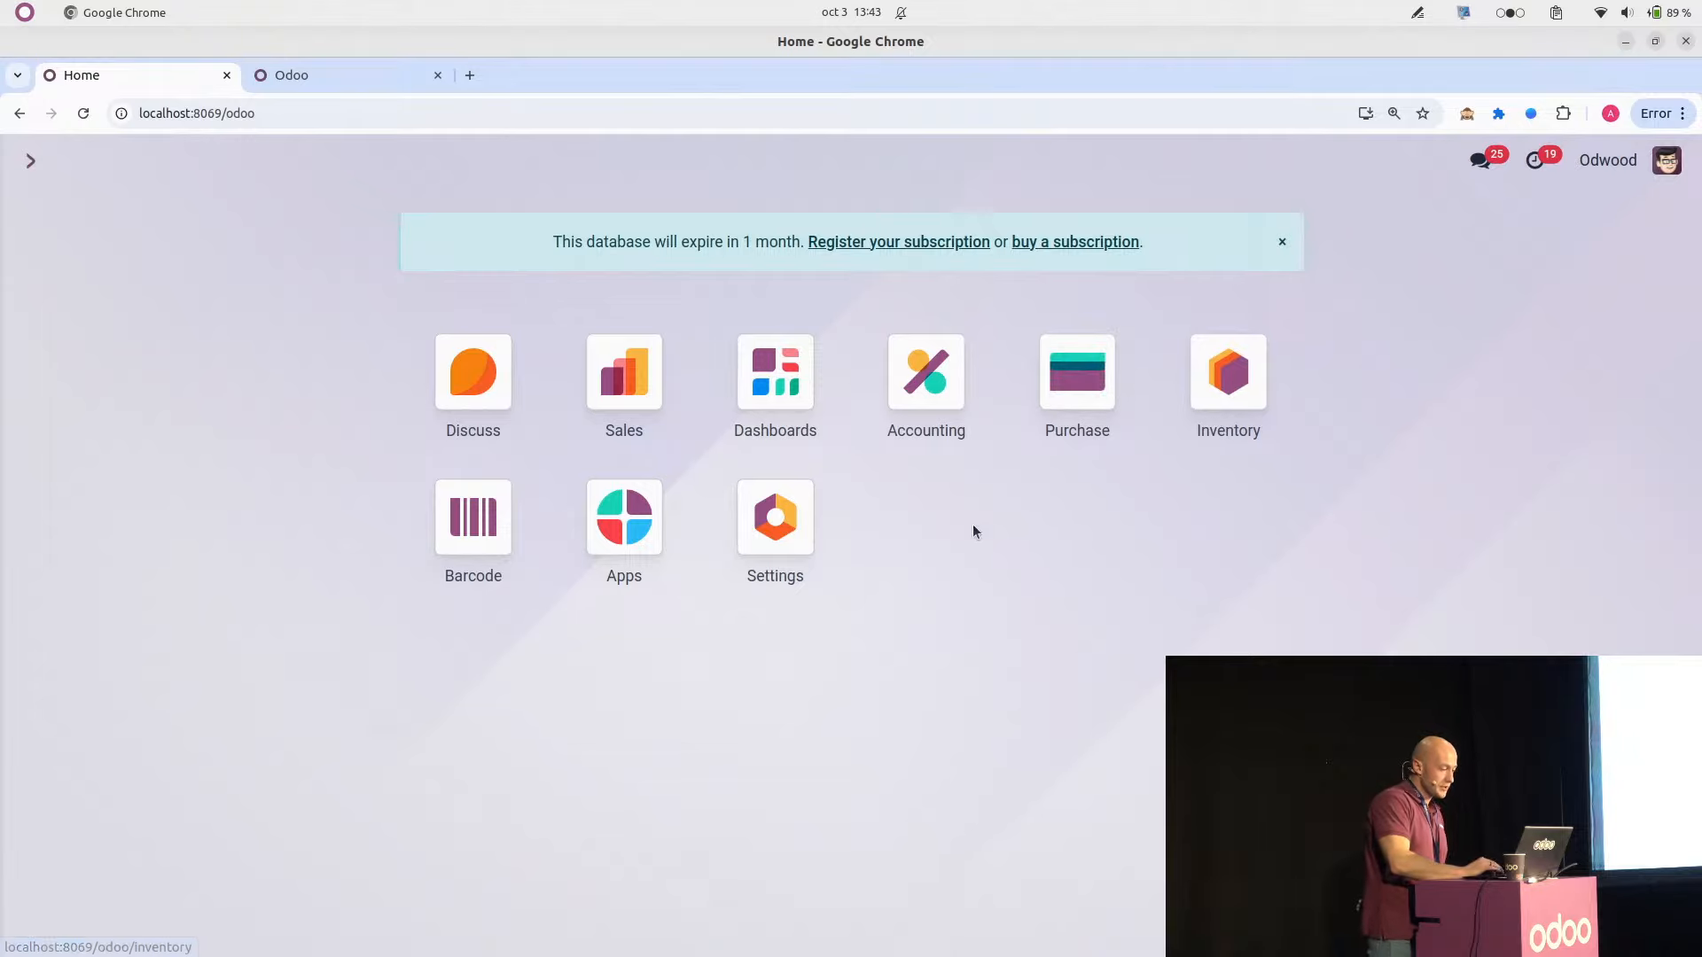
left_click(770, 390)
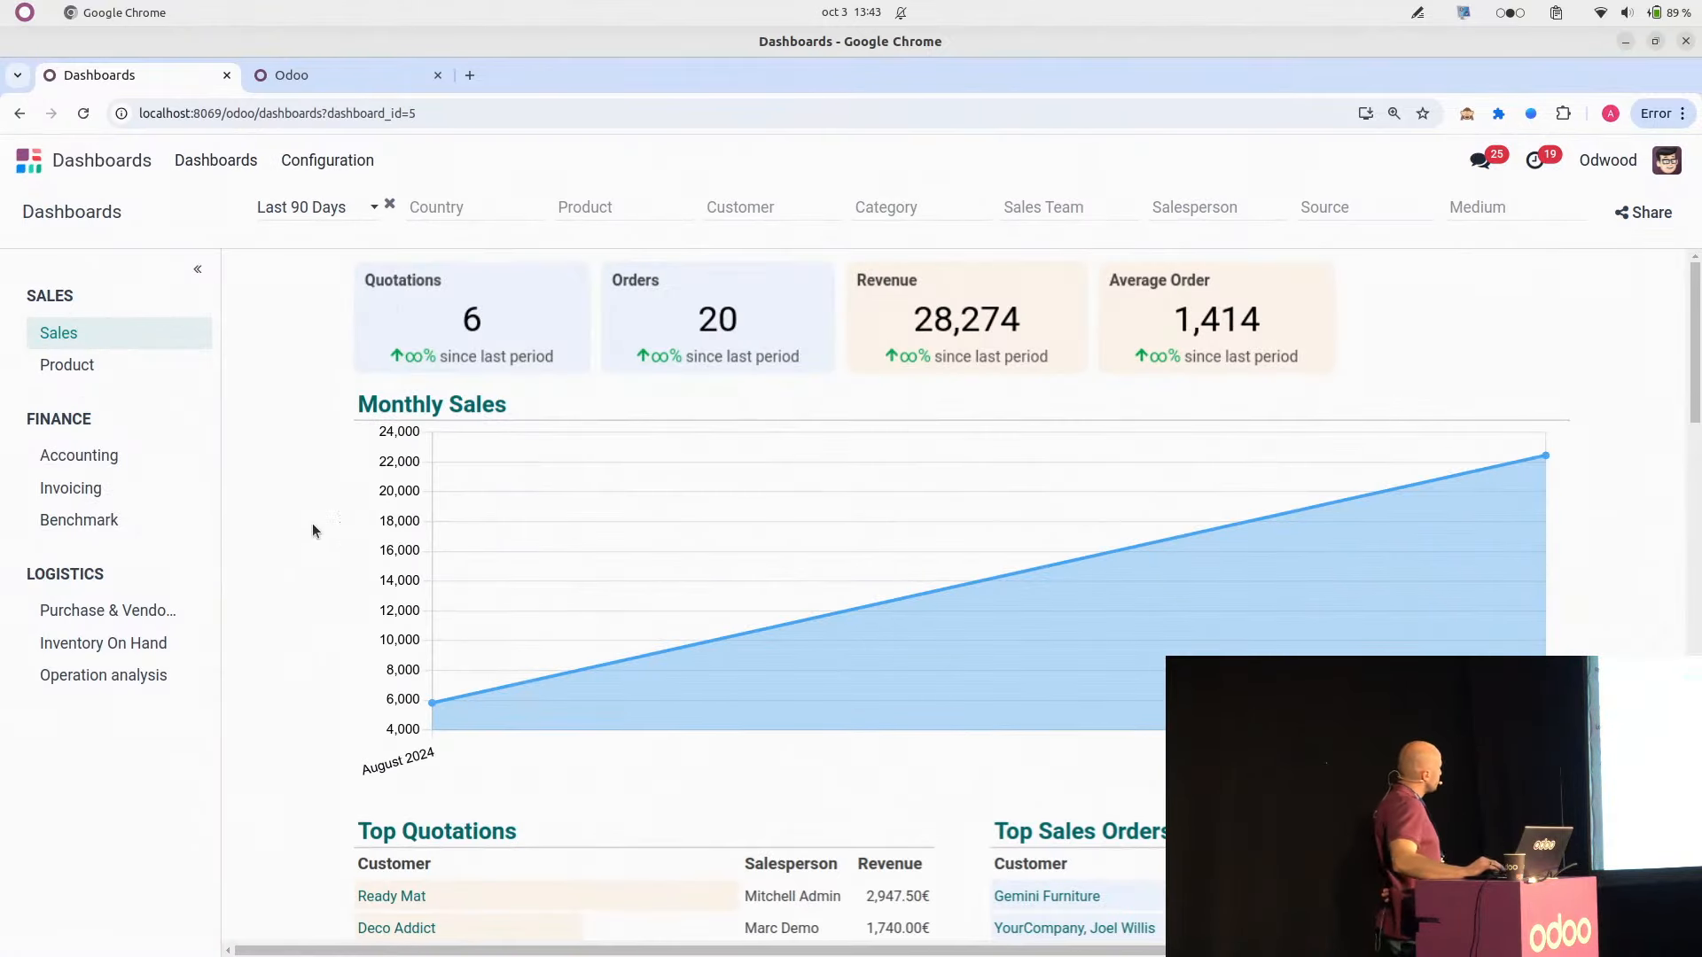
left_click(66, 610)
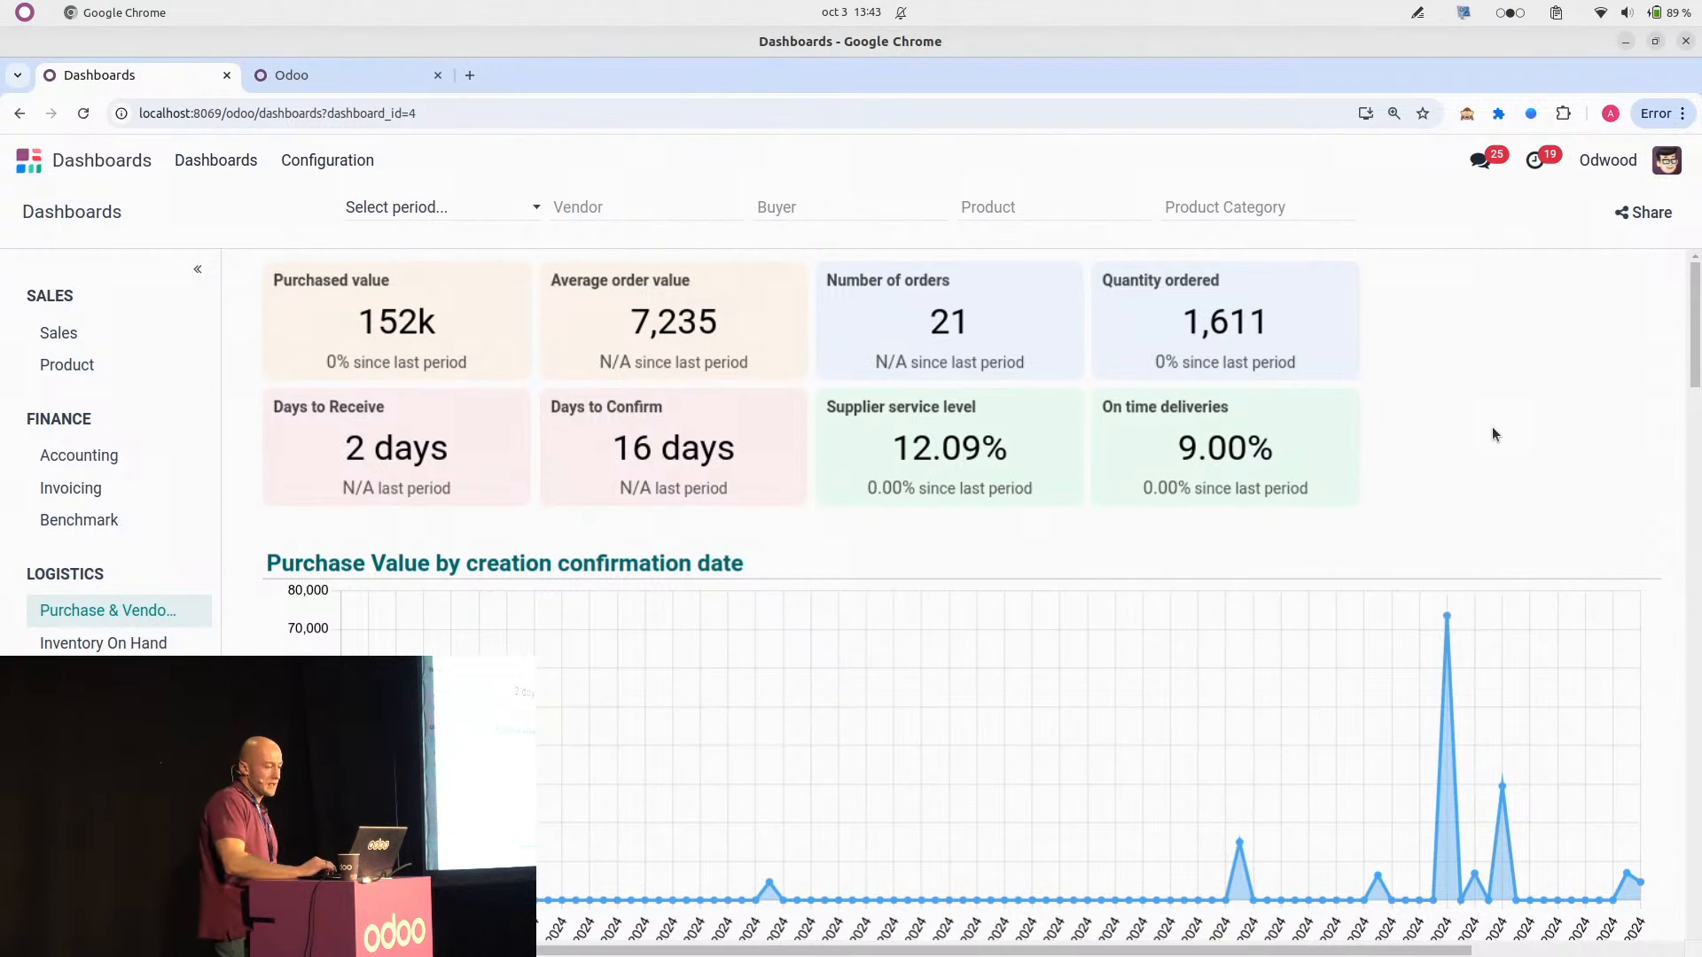
scroll(1492, 427, "down", 6)
scroll(1492, 429, "down", 5)
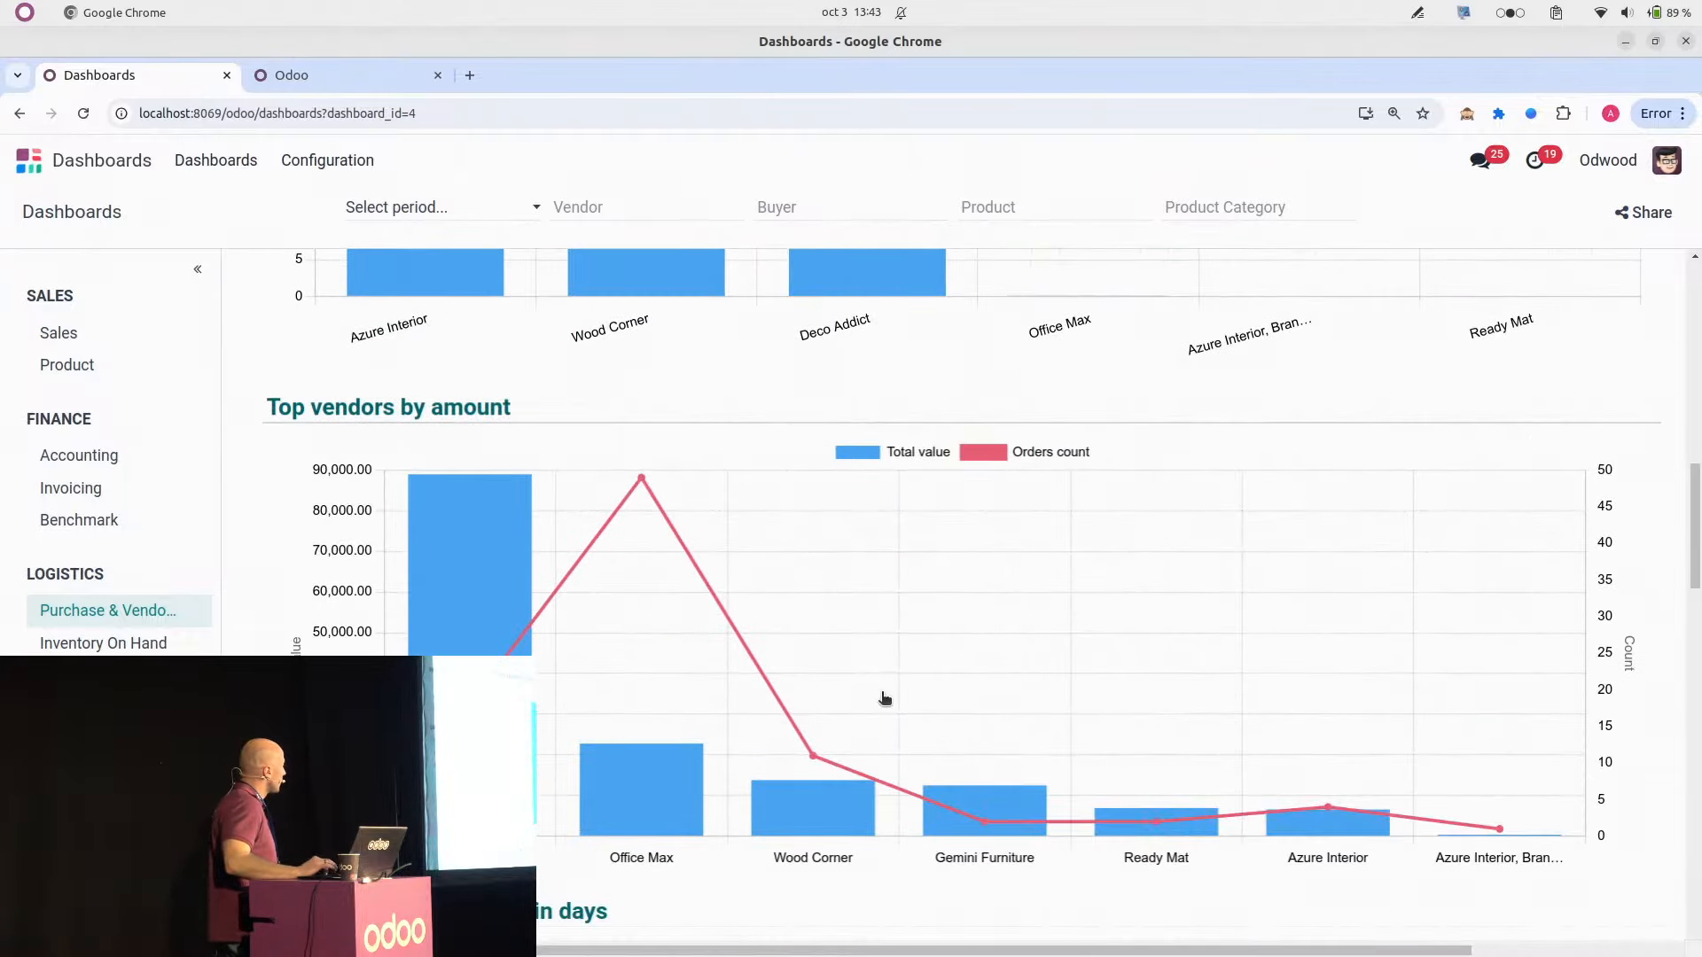
scroll(809, 806, "down", 6)
scroll(807, 808, "down", 10)
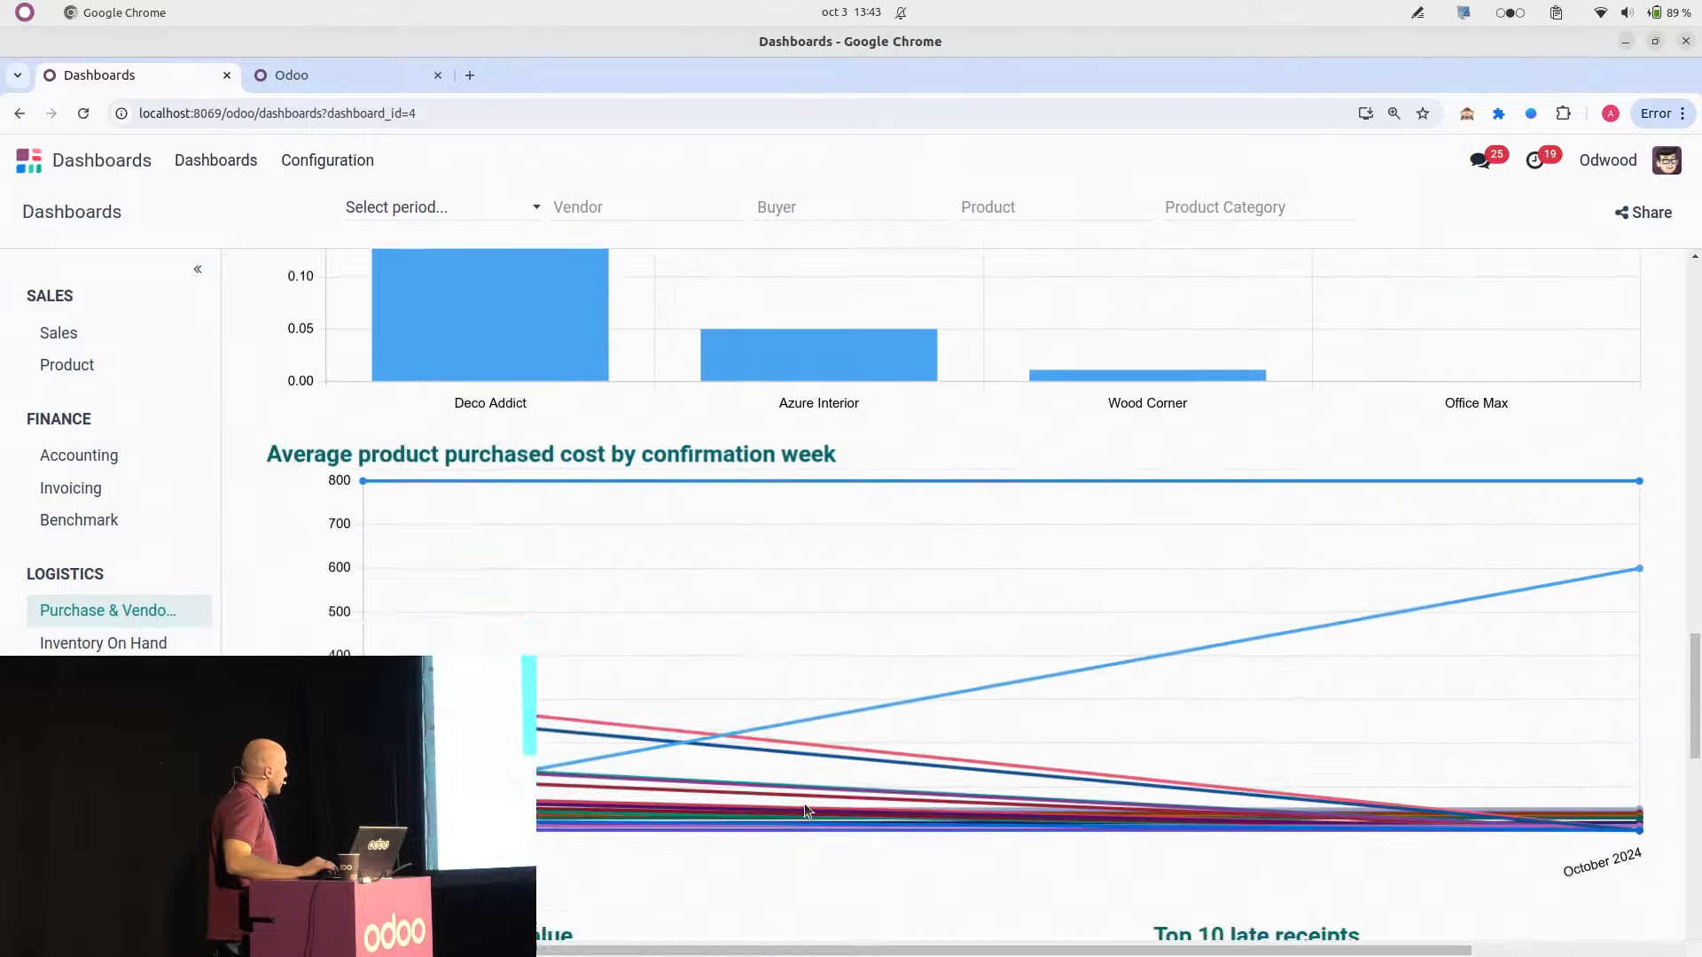